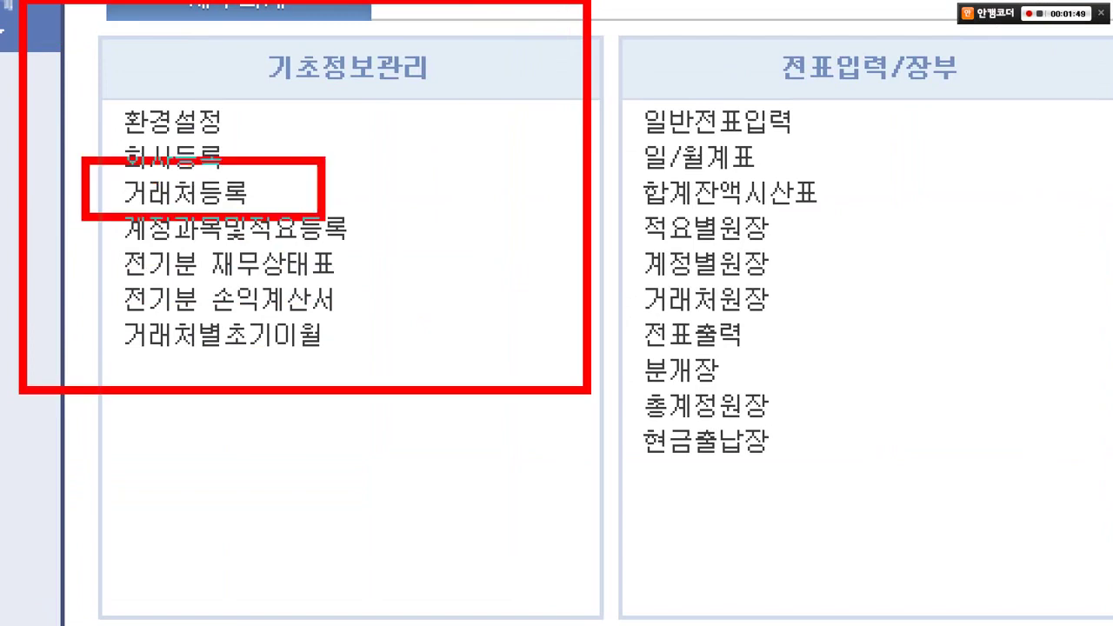
- Open the 거래처등록 (vendor registration) screen from 기초정보관리
left_click_drag(241, 191, 426, 257)
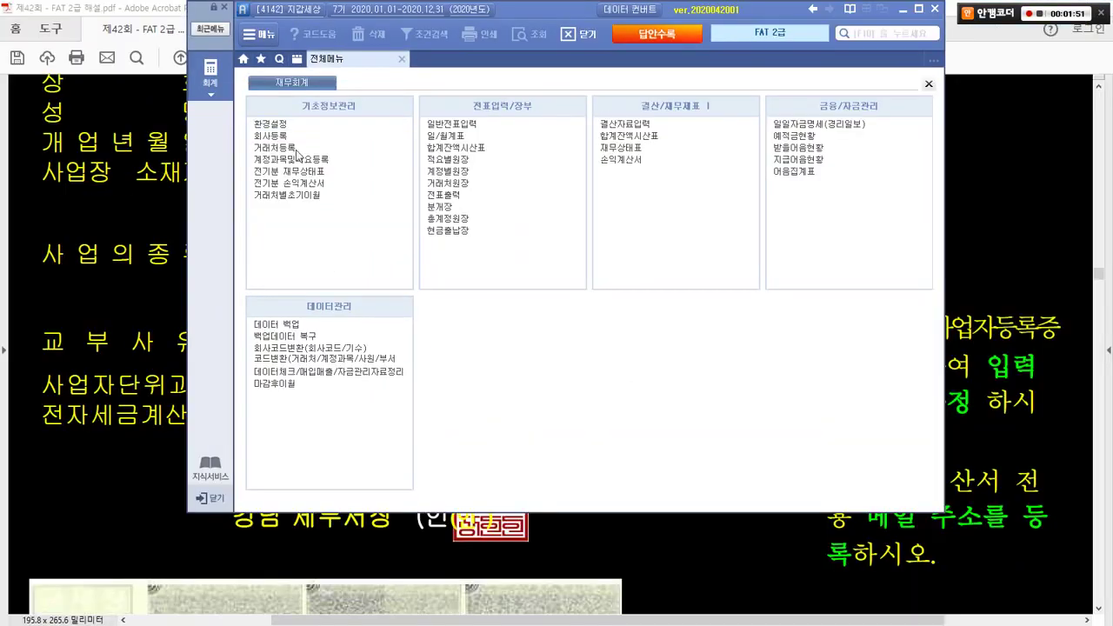
left_click(240, 204)
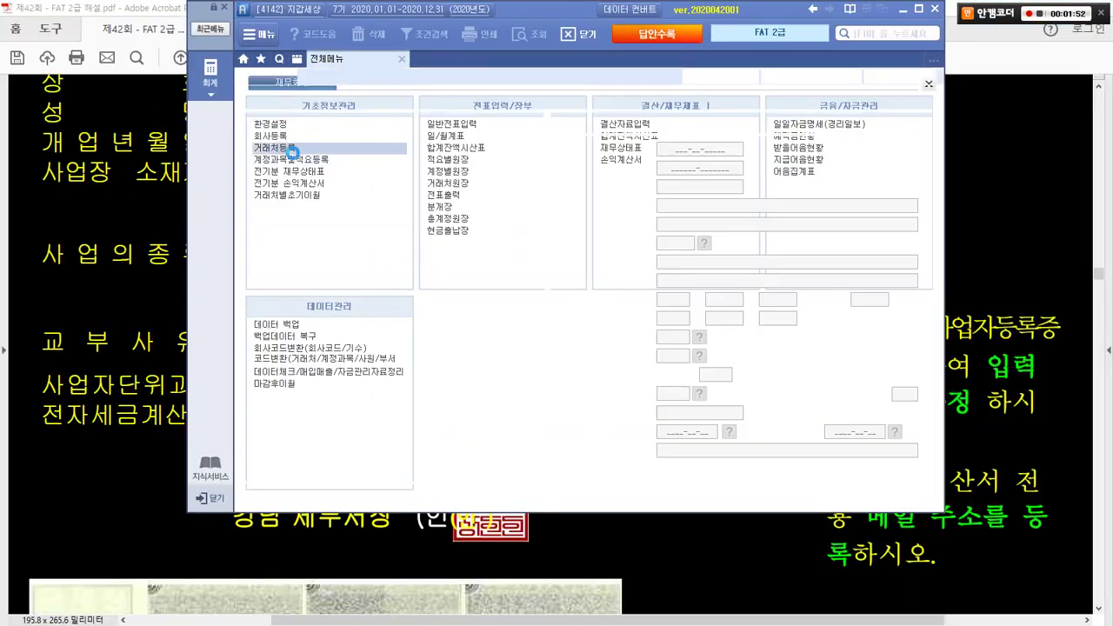
left_click(314, 194)
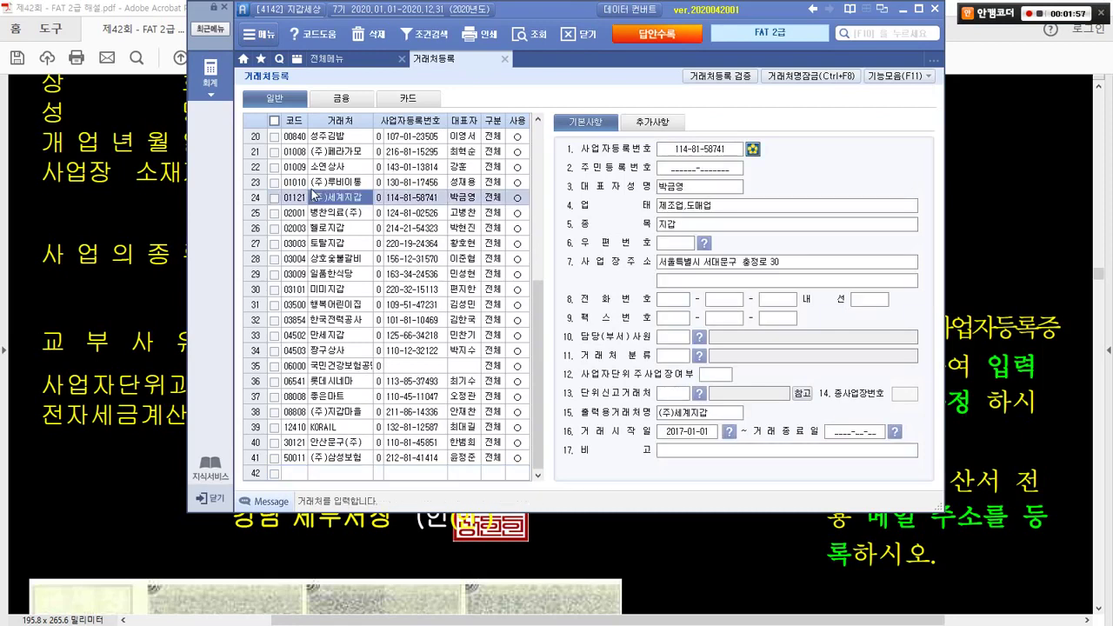
- Search the general vendor list for "안산" and locate the 안산문구(주) record with code 30121
key("ctrl+f")
type("안산")
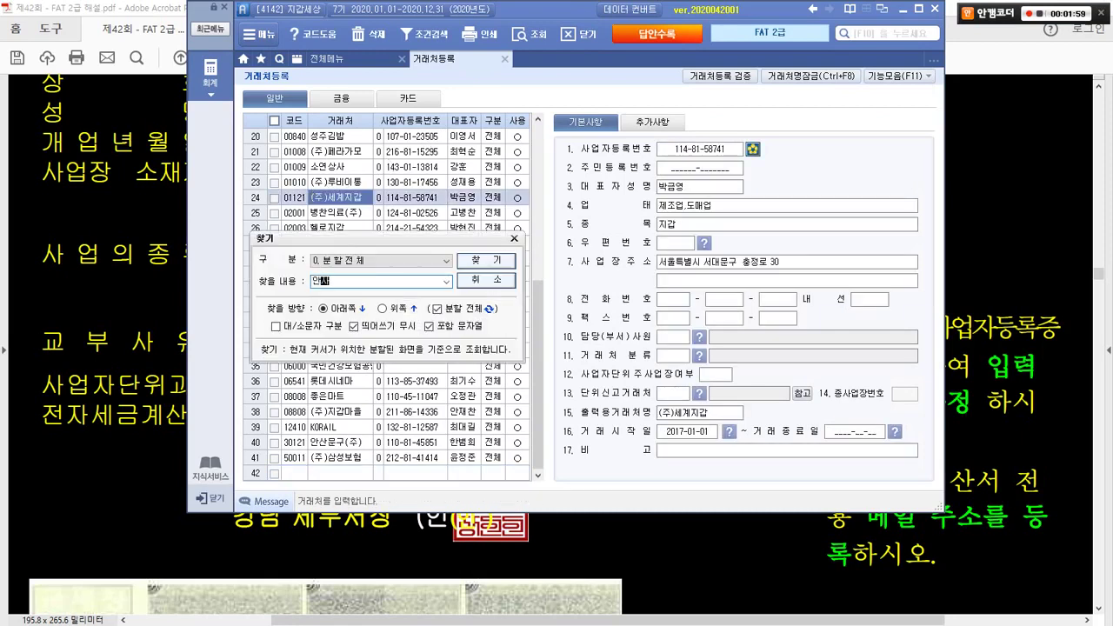
key("Return")
left_click(514, 238)
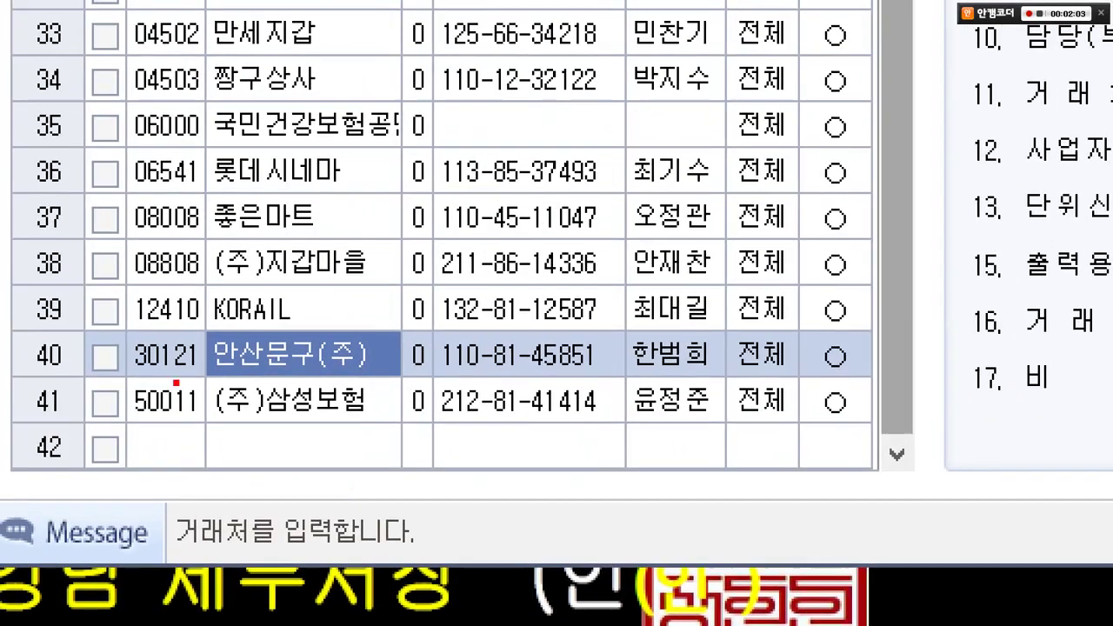
left_click_drag(223, 434, 295, 440)
left_click_drag(297, 332, 406, 383)
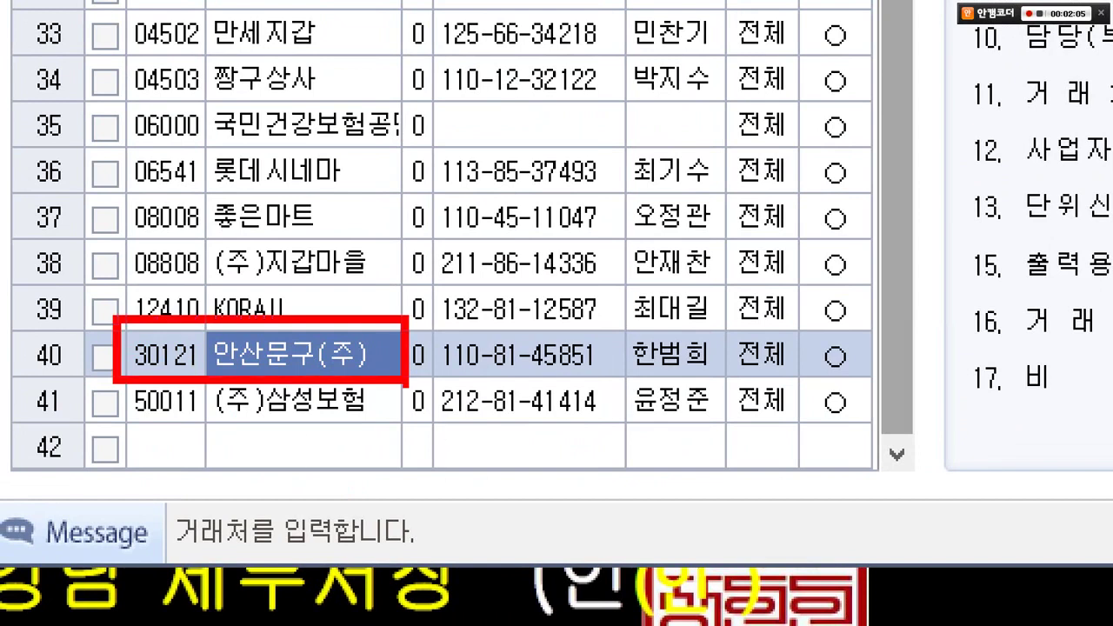
left_click_drag(498, 326, 553, 314)
mouse_move(684, 333)
left_mouse_down()
mouse_move(690, 368)
mouse_move(738, 327)
left_mouse_up()
left_click_drag(828, 339, 853, 316)
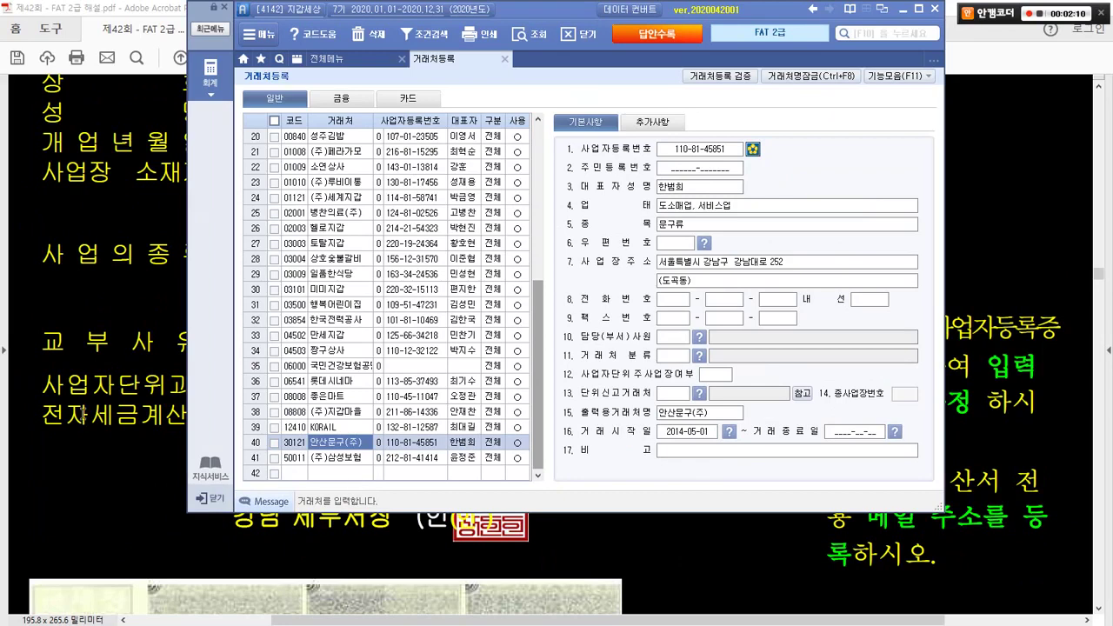
- Check the 종목 on the business registration certificate in Adobe Acrobat and set the 종목 of 안산문구(주) to "문구류, 잡화"
left_click(81, 259)
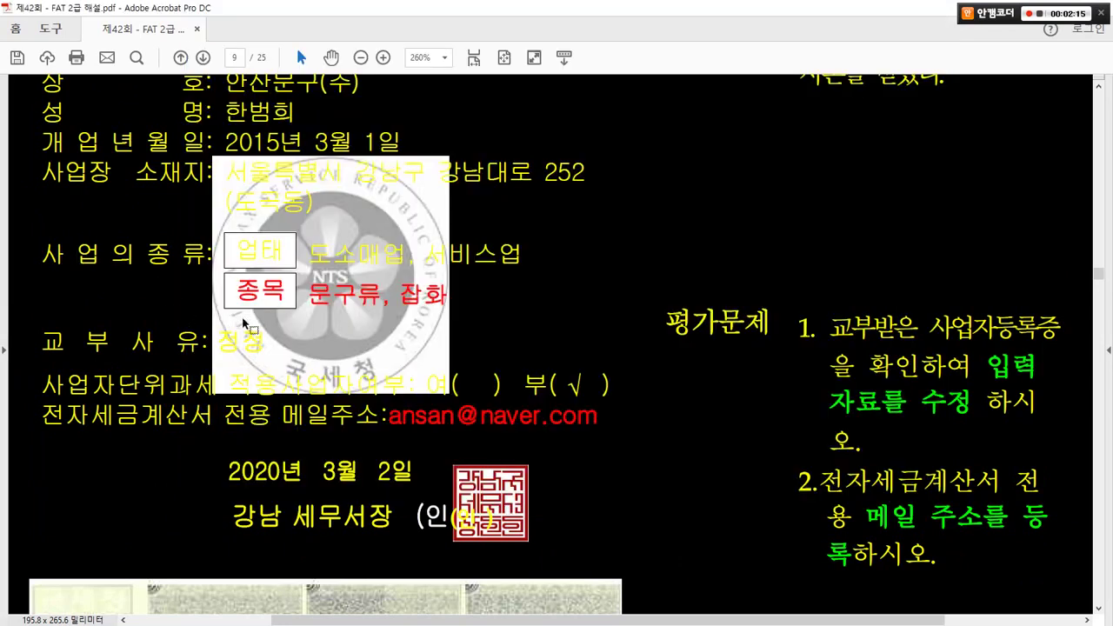
left_click_drag(303, 276, 487, 320)
key("alt+Tab")
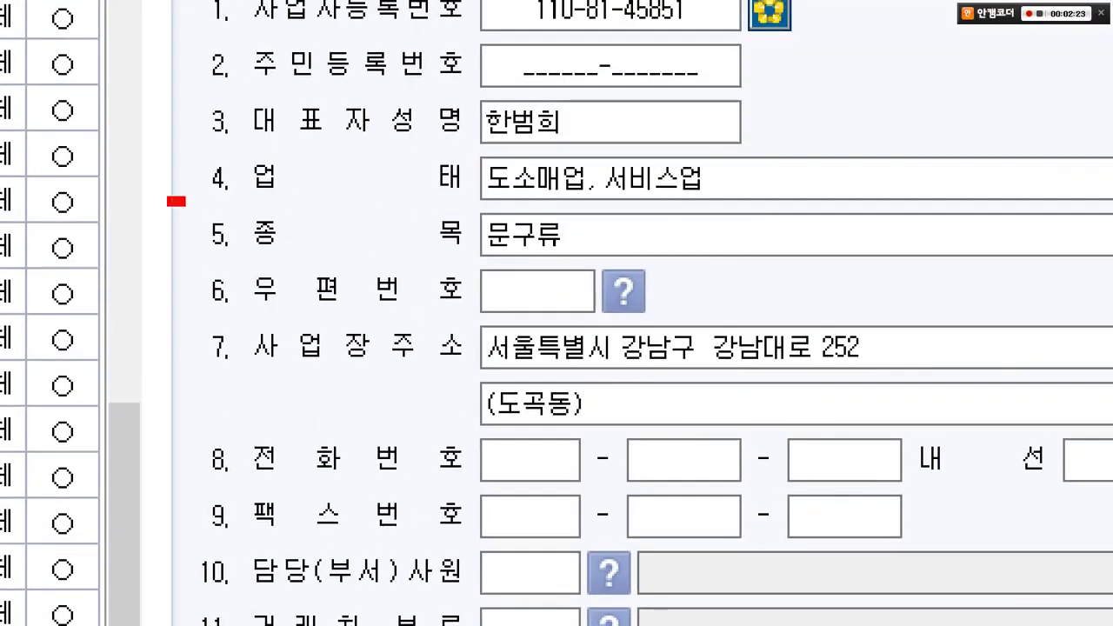
left_click_drag(167, 198, 650, 273)
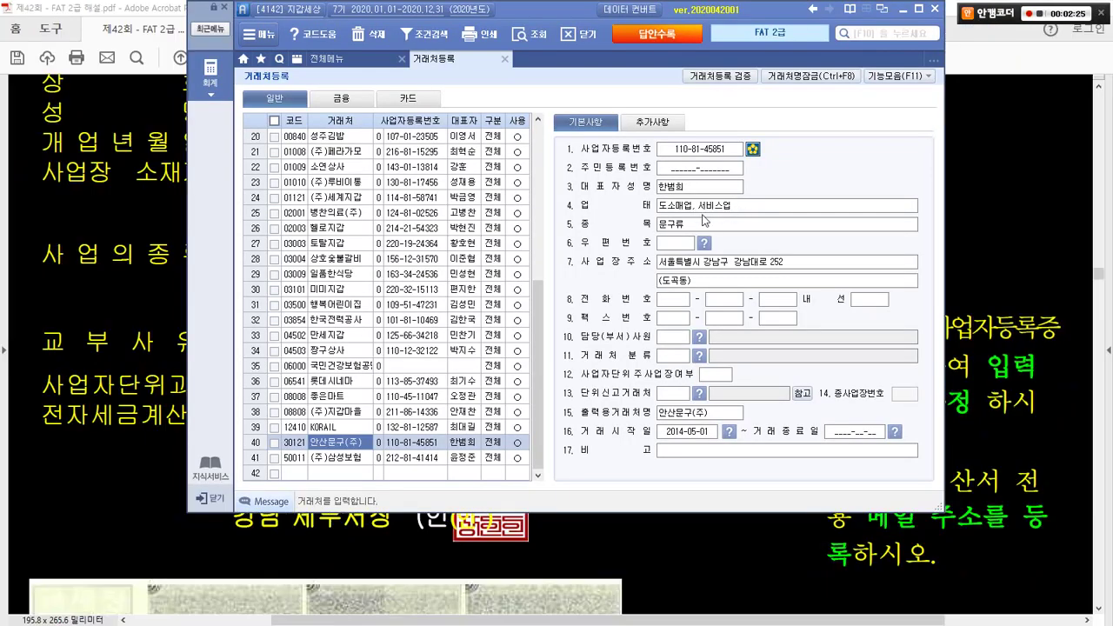
left_click(704, 221)
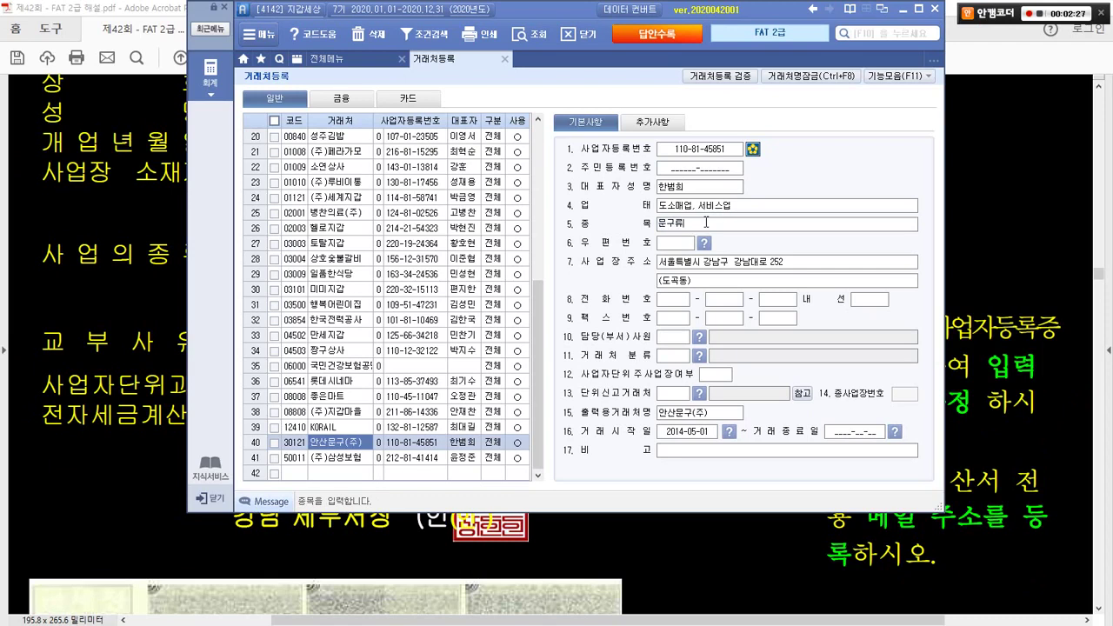
type(", 잡화")
key("Return")
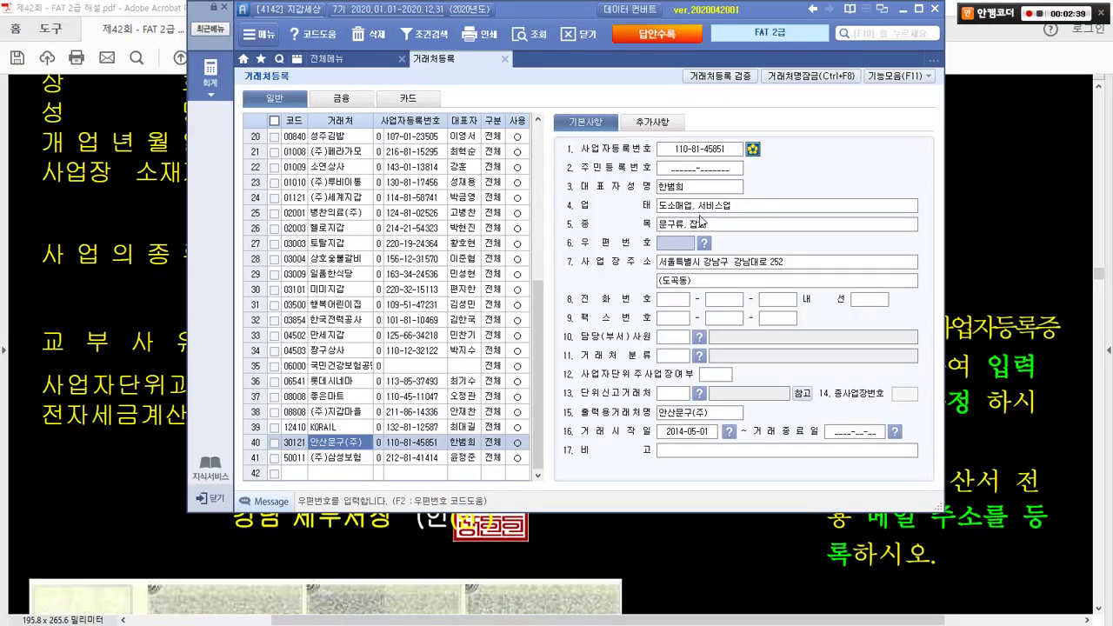
- Check the certificate's tax-invoice e-mail in Adobe Acrobat, return to 안산문구(주) and open the 담당자메일주소 entry in 추가사항
left_click(135, 244)
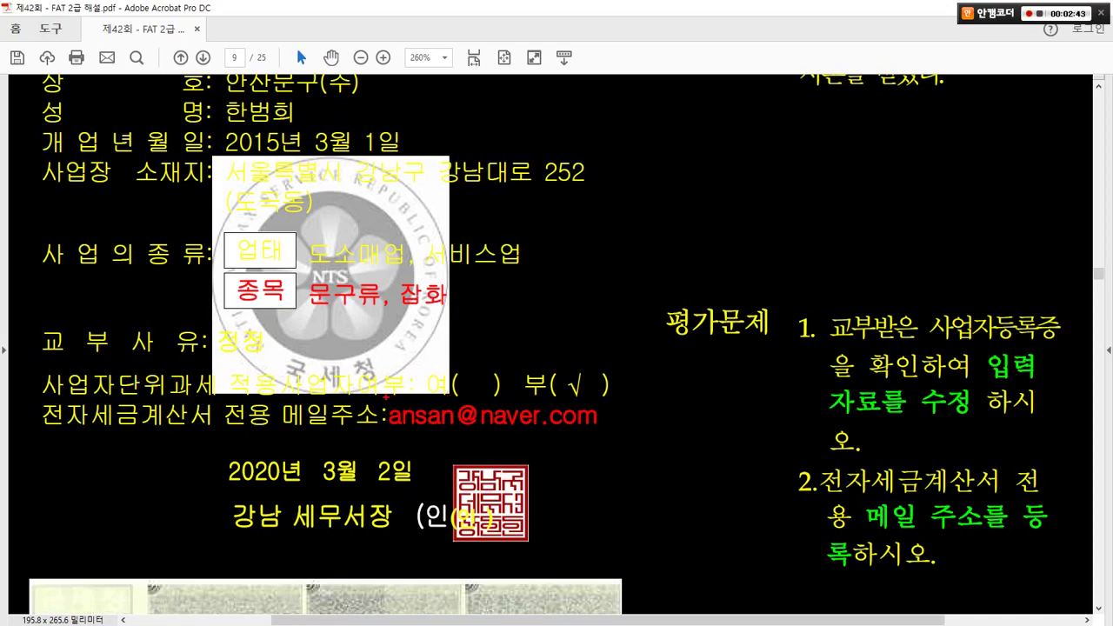
mouse_move(385, 396)
left_mouse_down()
mouse_move(411, 414)
mouse_move(535, 442)
mouse_move(611, 440)
left_mouse_up()
key("alt+Tab")
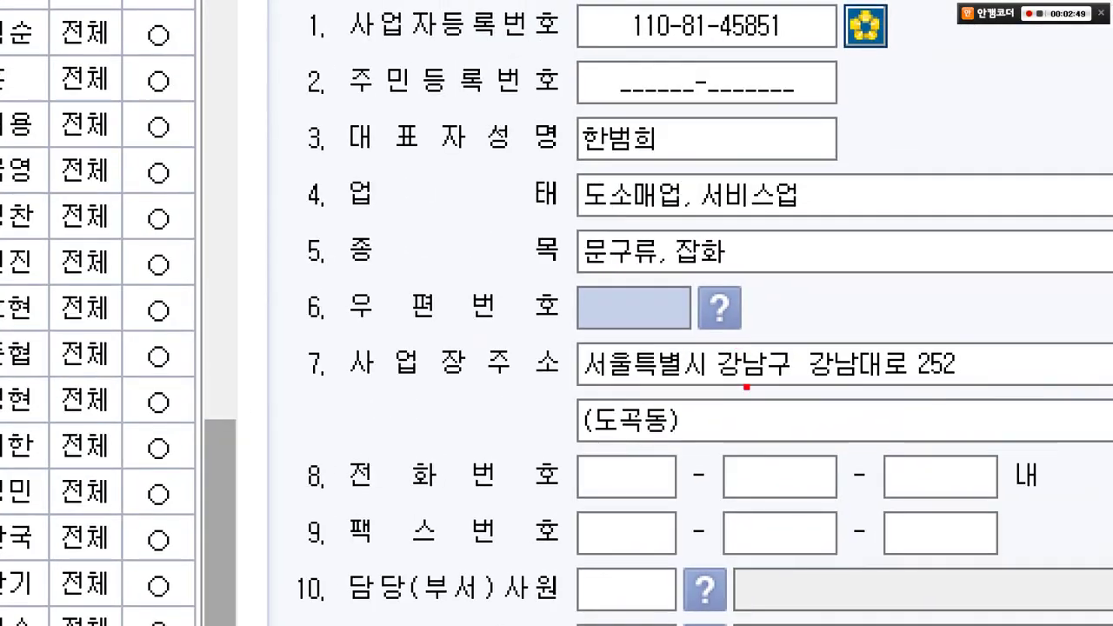
mouse_move(729, 263)
left_mouse_down()
mouse_move(623, 208)
mouse_move(728, 268)
left_mouse_up()
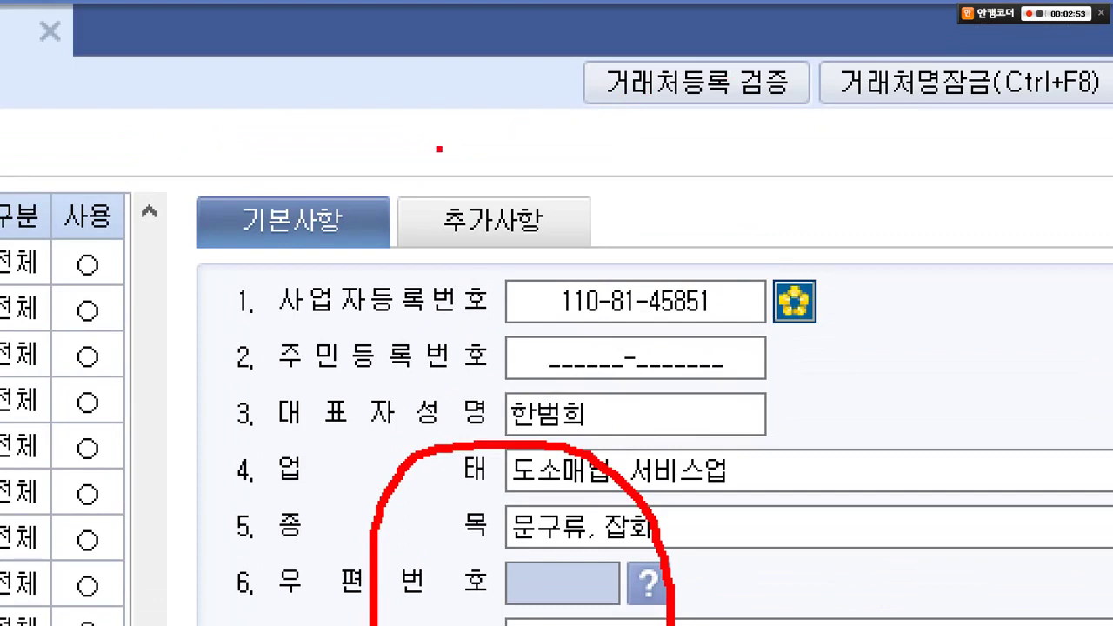
left_click_drag(395, 165, 646, 261)
left_click_drag(580, 233, 665, 279)
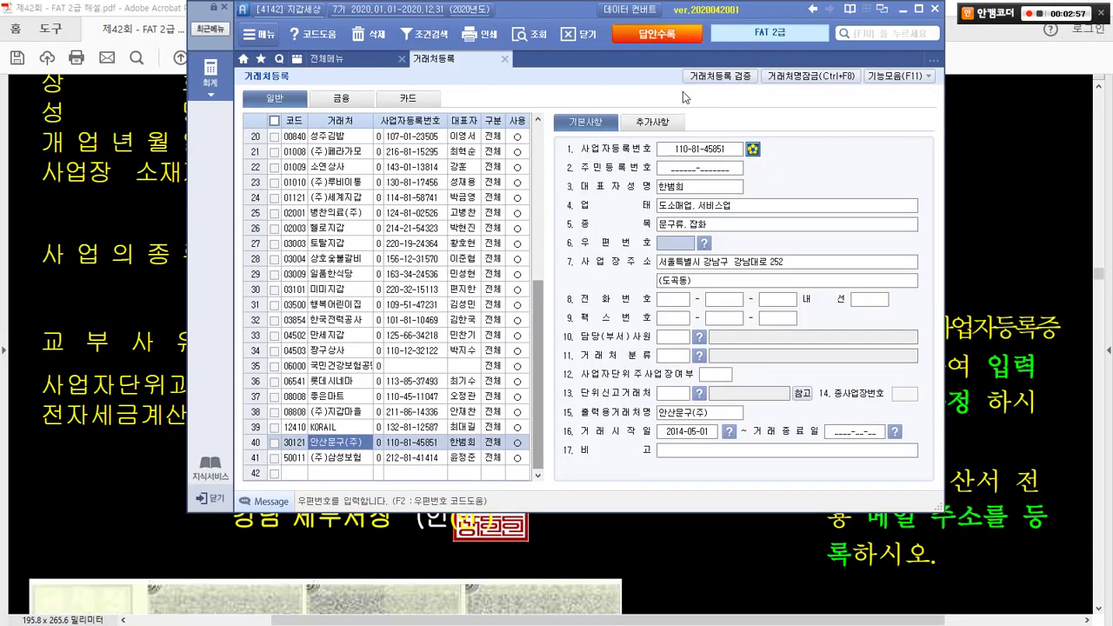
left_click(654, 120)
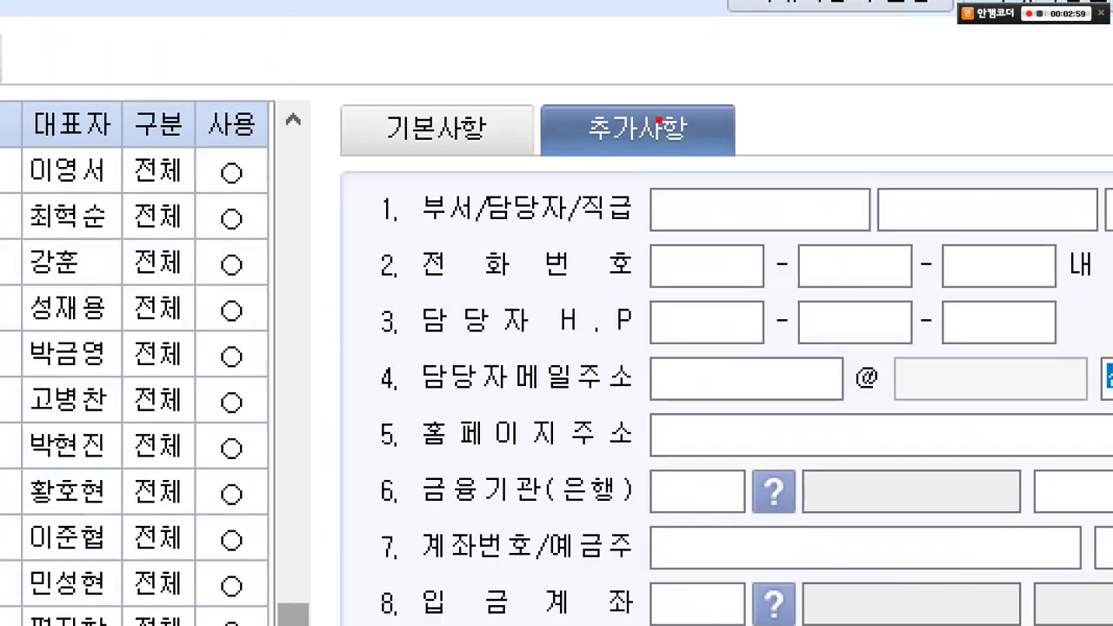
left_click_drag(351, 345, 1093, 409)
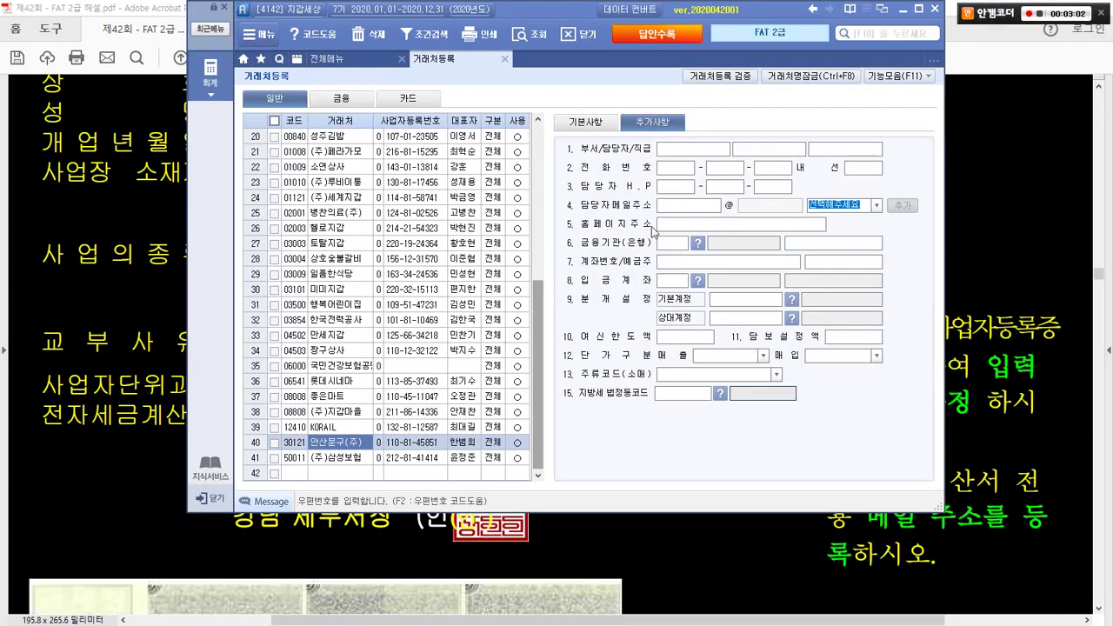
left_click(689, 376)
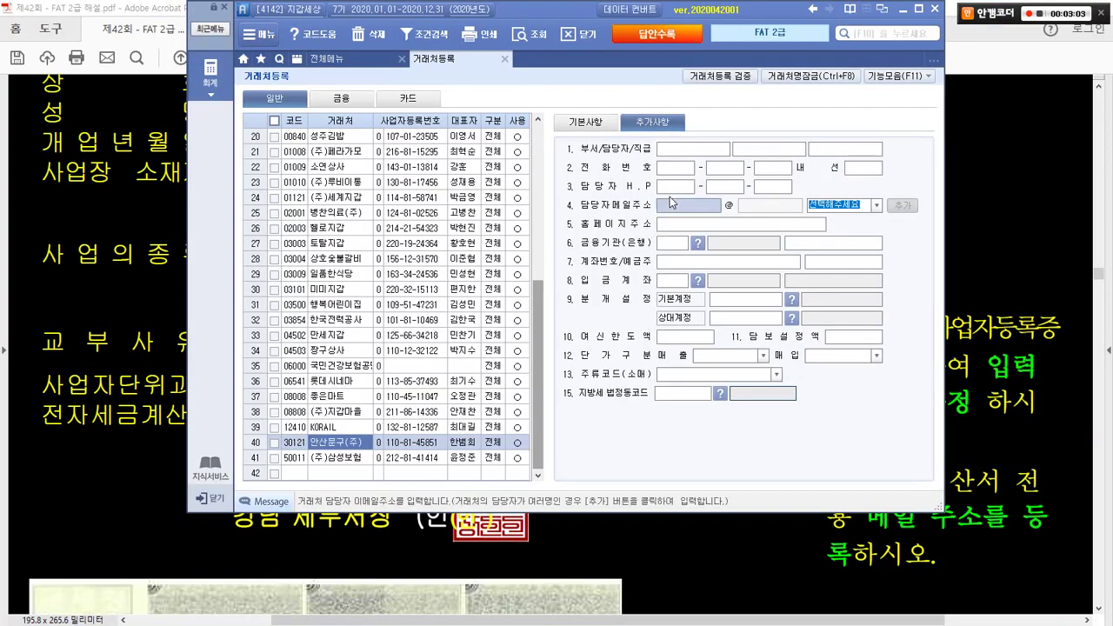
- Fill in the contact's e-mail from the certificate for 안산문구(주), choosing naver.com as the domain
key("alt+Tab")
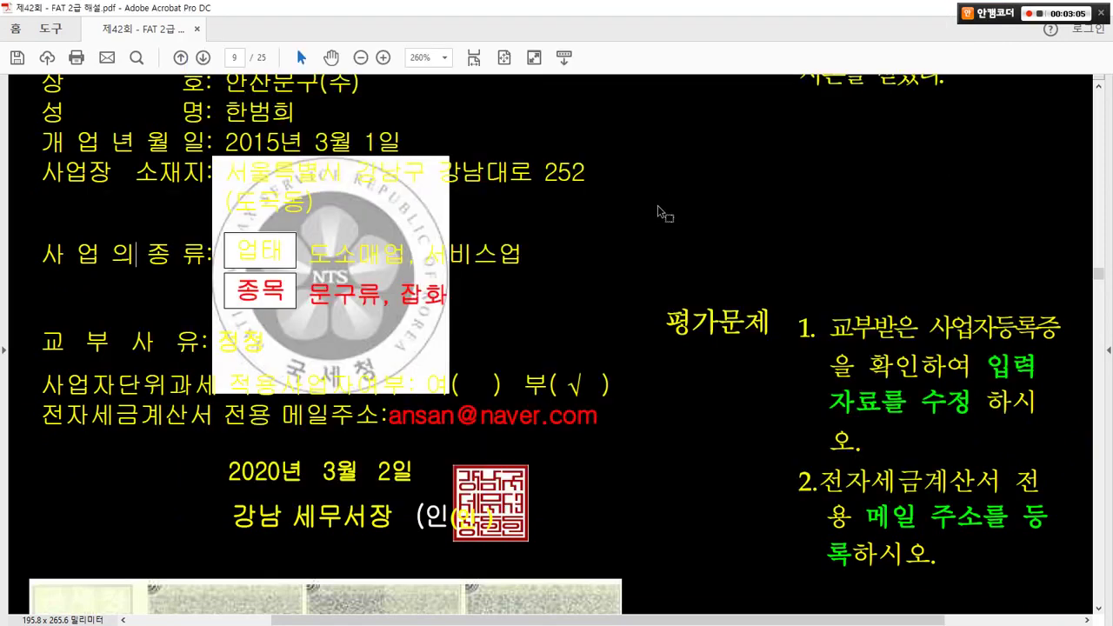
key("alt+Tab")
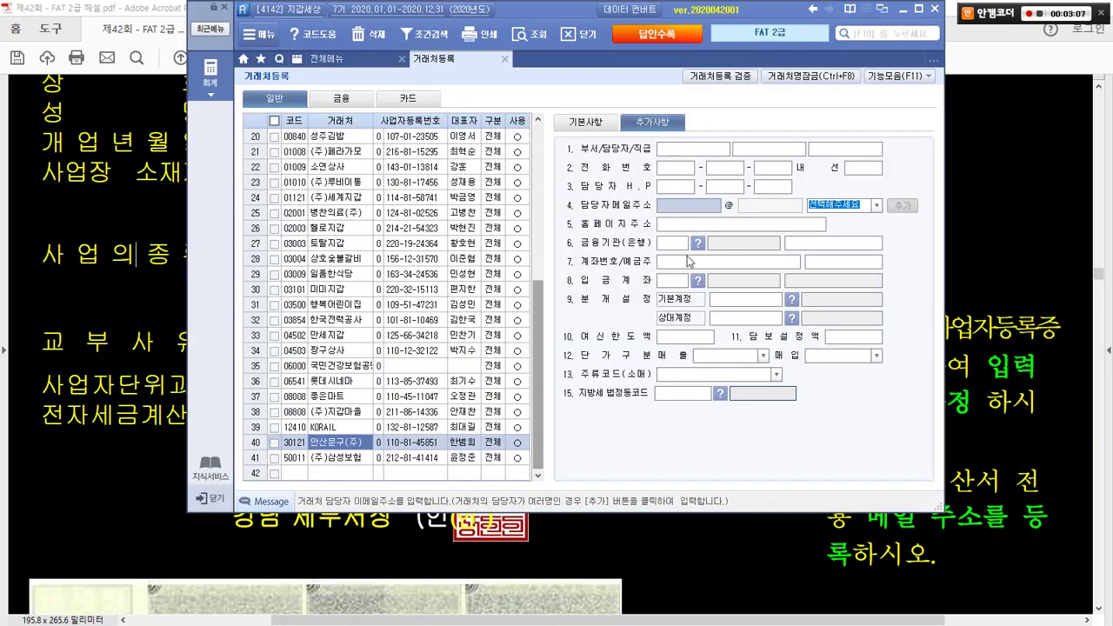
type("ㅁ")
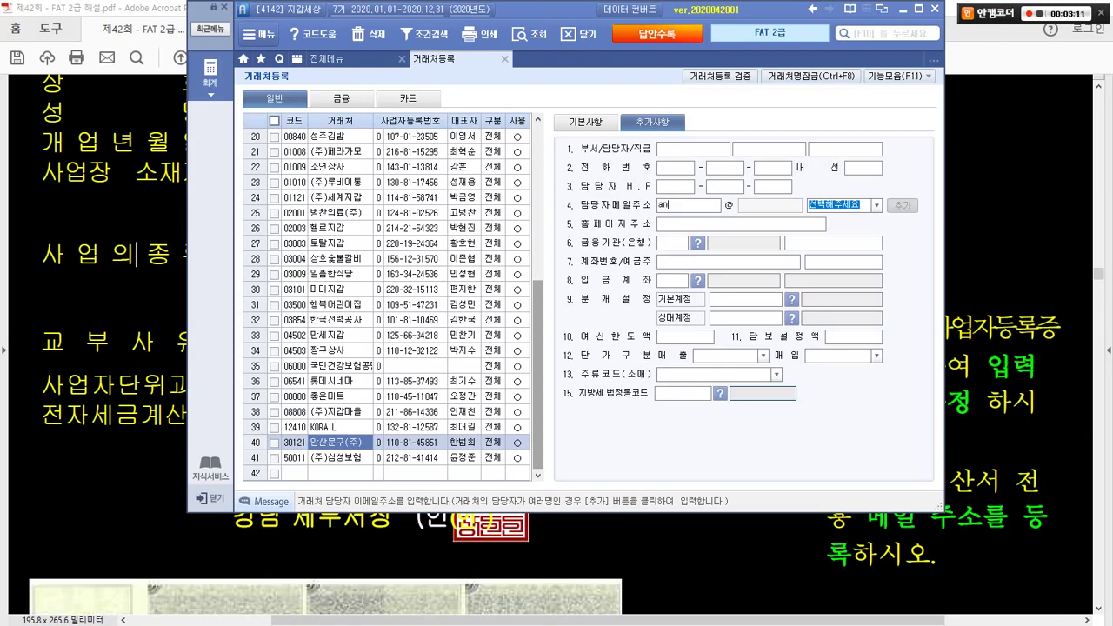
left_click(867, 202)
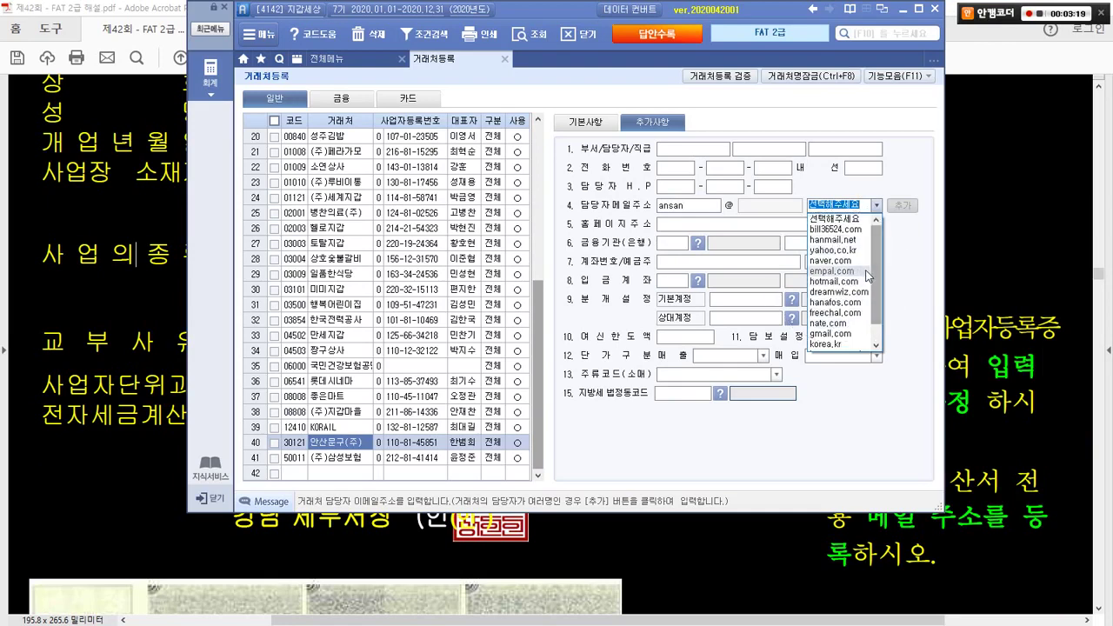
scroll(868, 287, "down", 1)
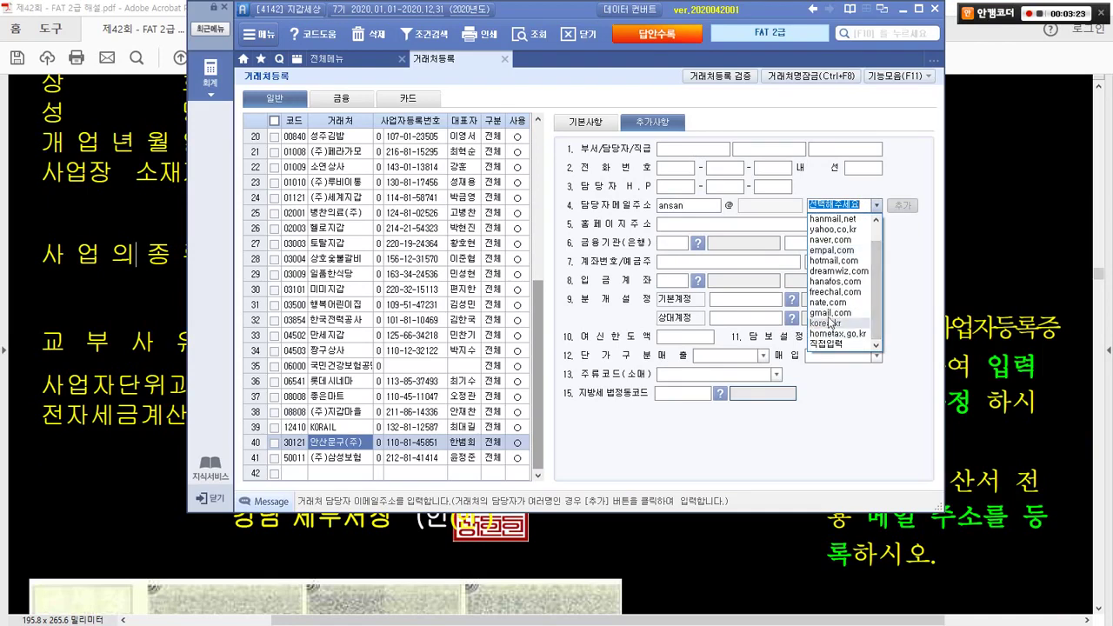
scroll(829, 281, "up", 1)
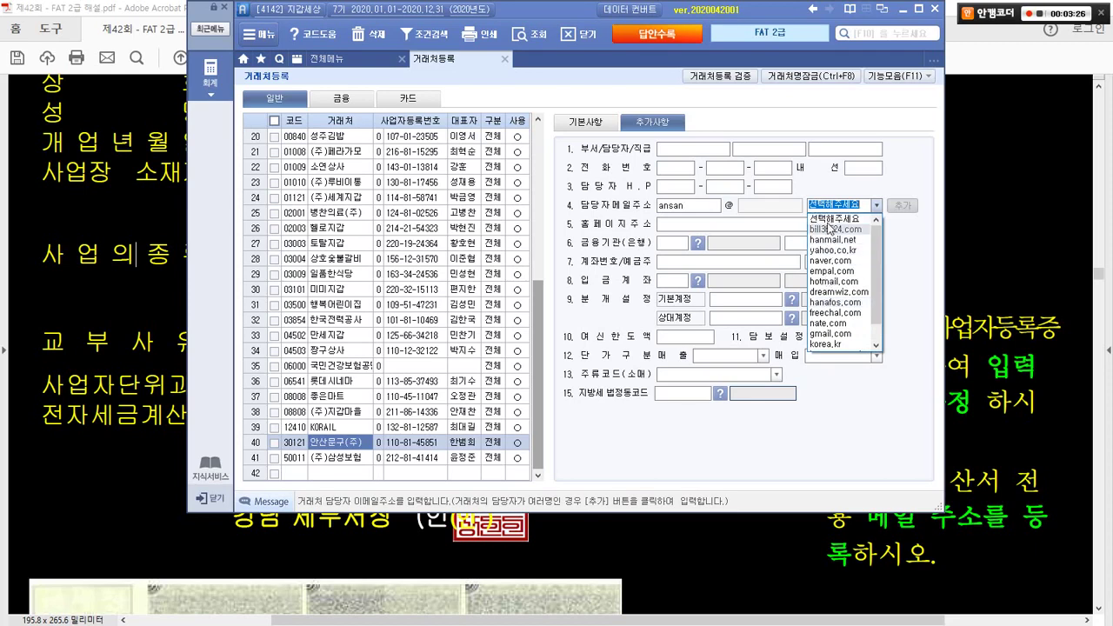
left_click(828, 259)
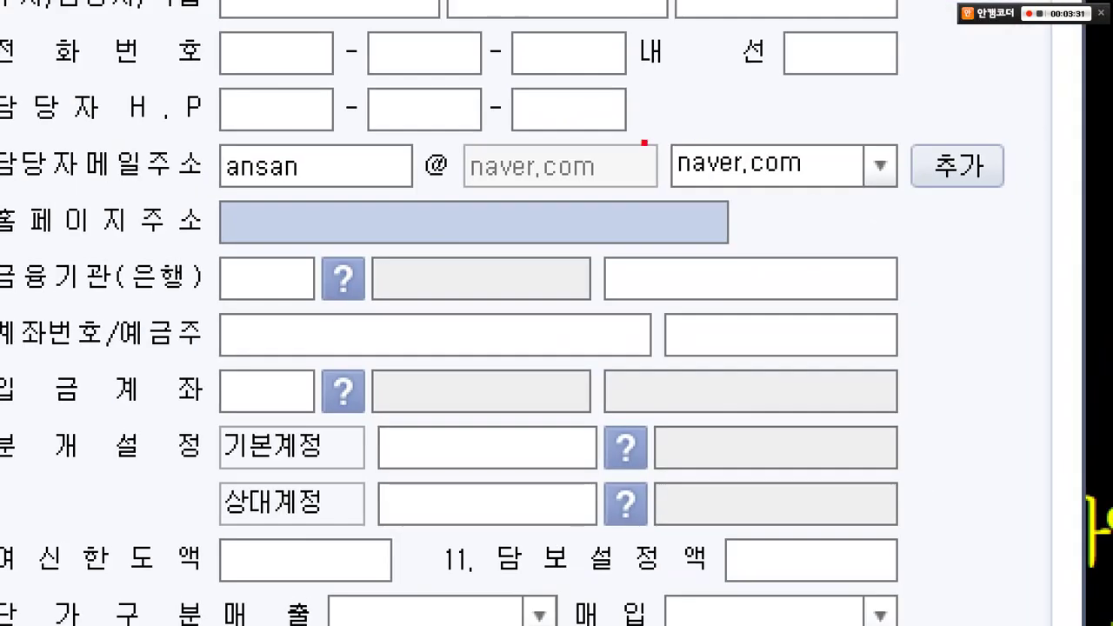
left_click_drag(153, 130, 362, 203)
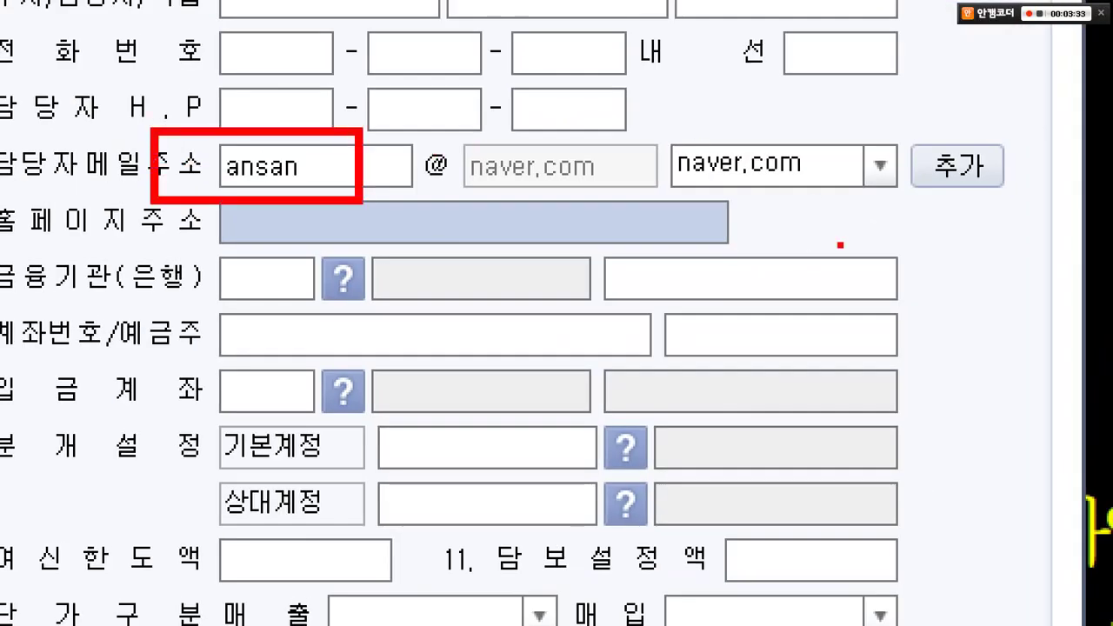
mouse_move(888, 211)
left_mouse_down()
mouse_move(832, 165)
mouse_move(913, 169)
mouse_move(905, 213)
left_mouse_up()
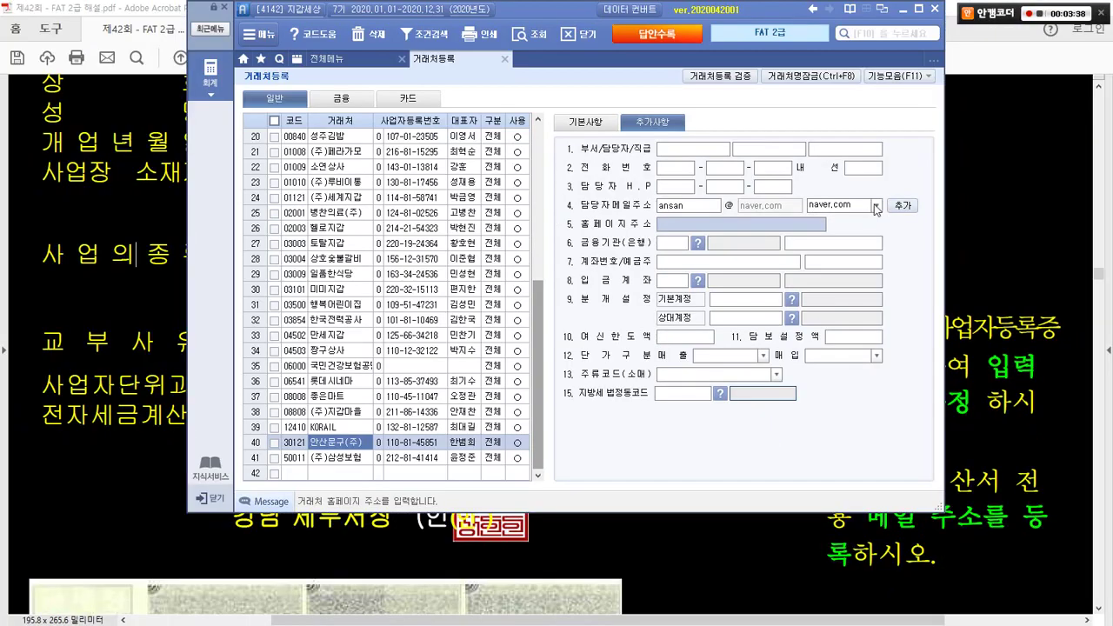
- Switch the domain option of the contact's e-mail to 직접입력 for manual entry
left_click(880, 165)
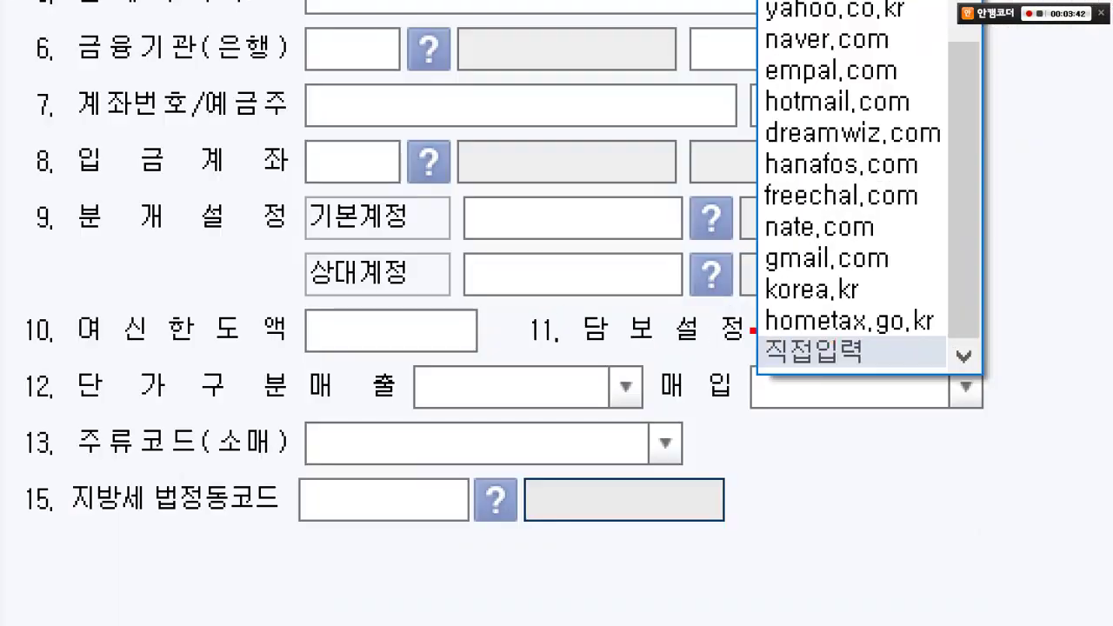
left_click_drag(800, 339, 850, 355)
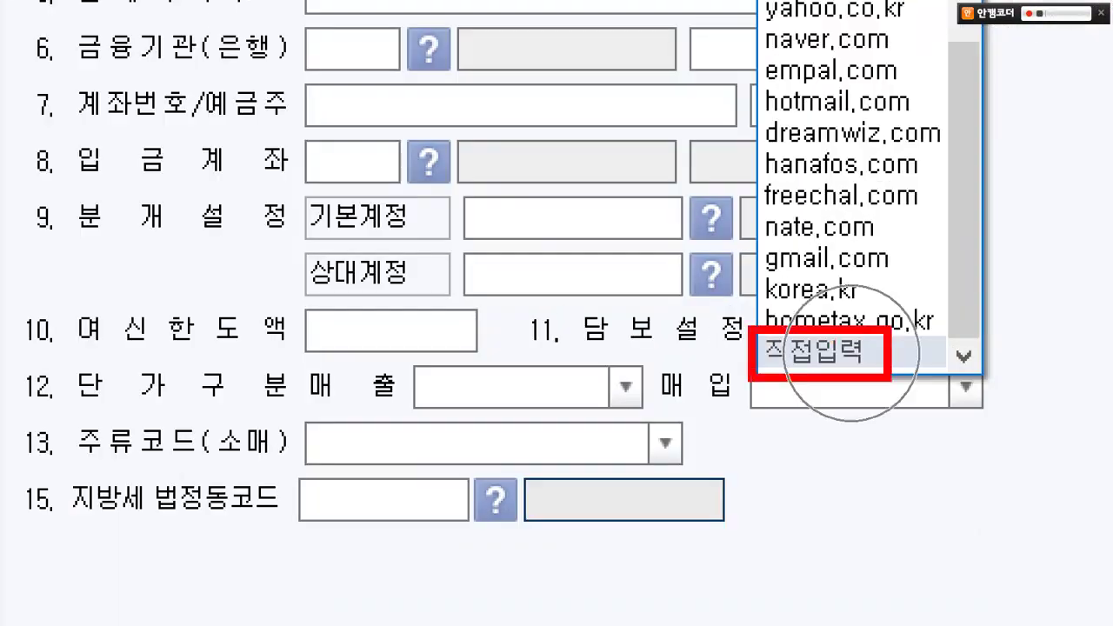
key("Escape")
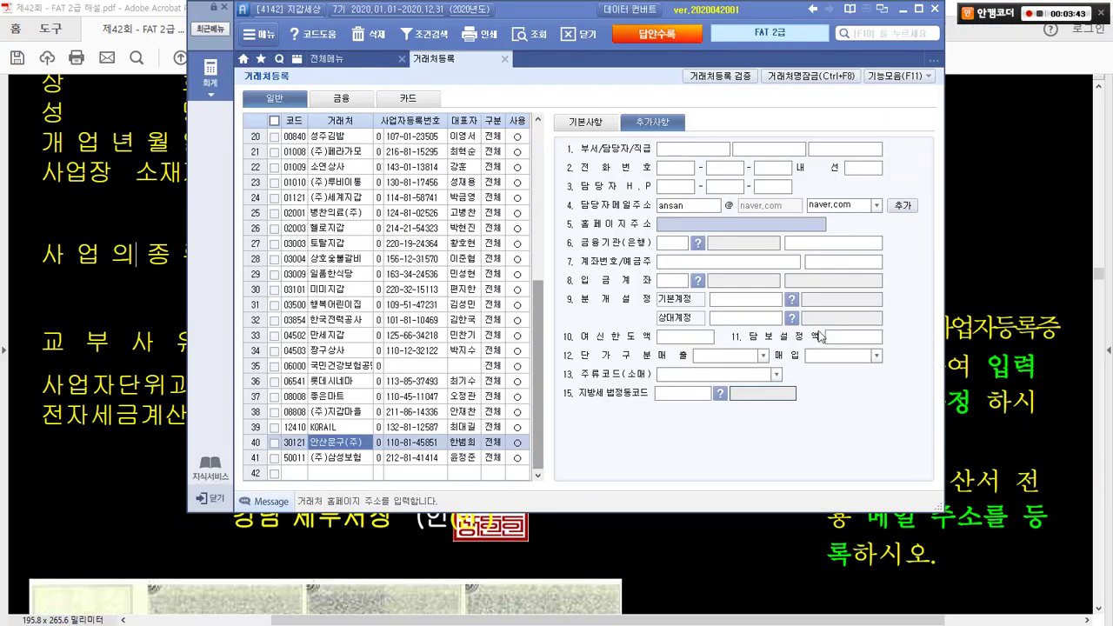
left_click(876, 204)
left_click(831, 344)
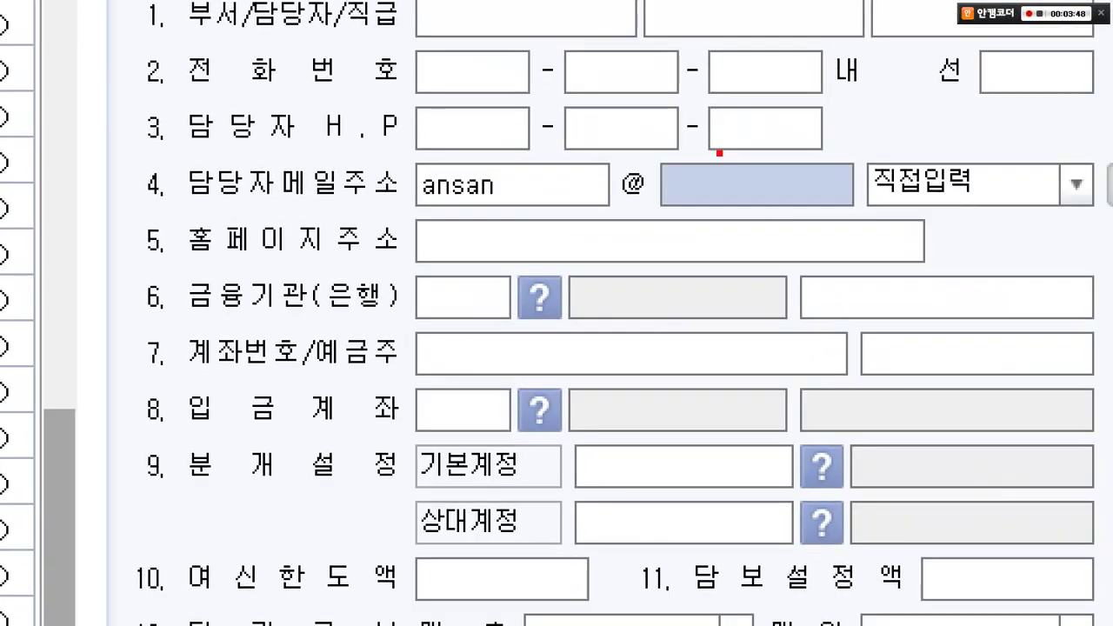
left_click_drag(662, 132, 860, 228)
key("Escape")
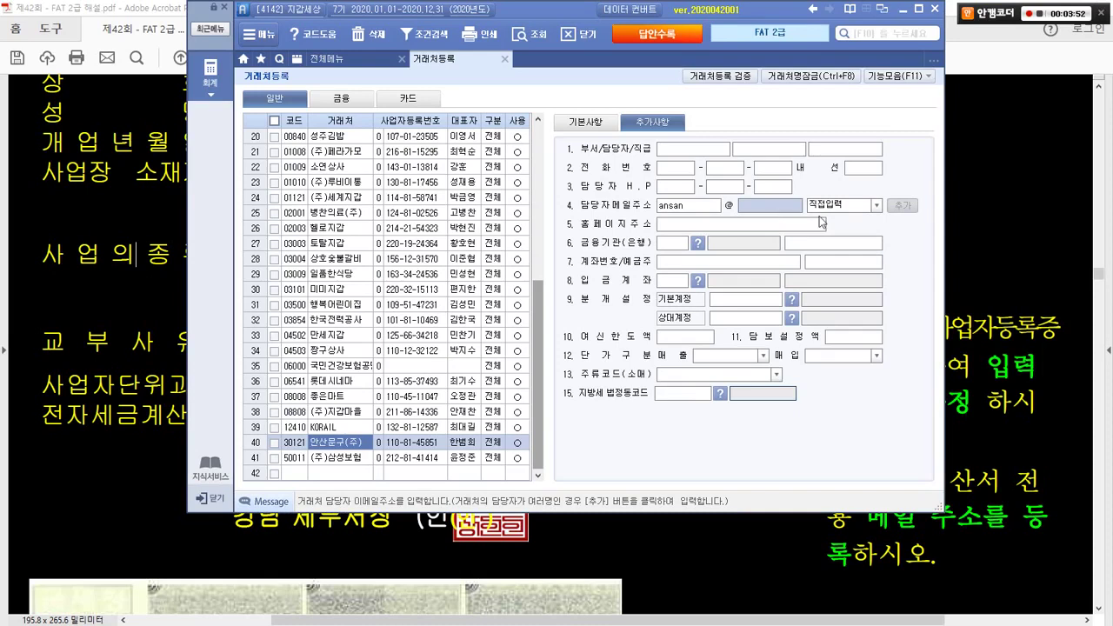
- Set the domain of the contact's e-mail for 안산문구(주) to naver.com from the domain options
left_click(874, 205)
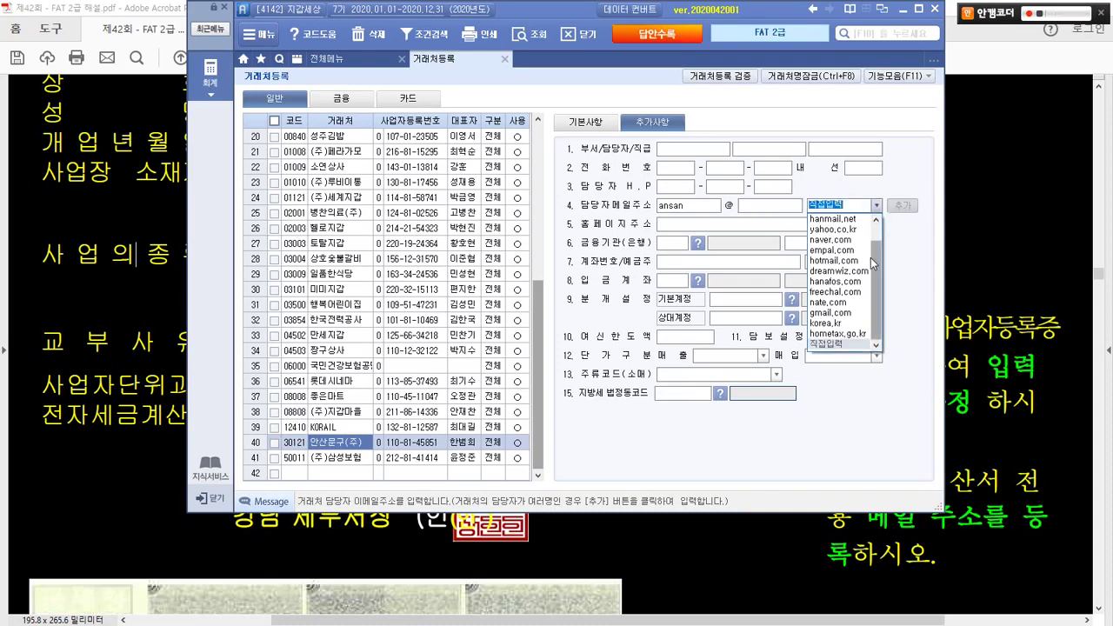
scroll(870, 255, "up", 2)
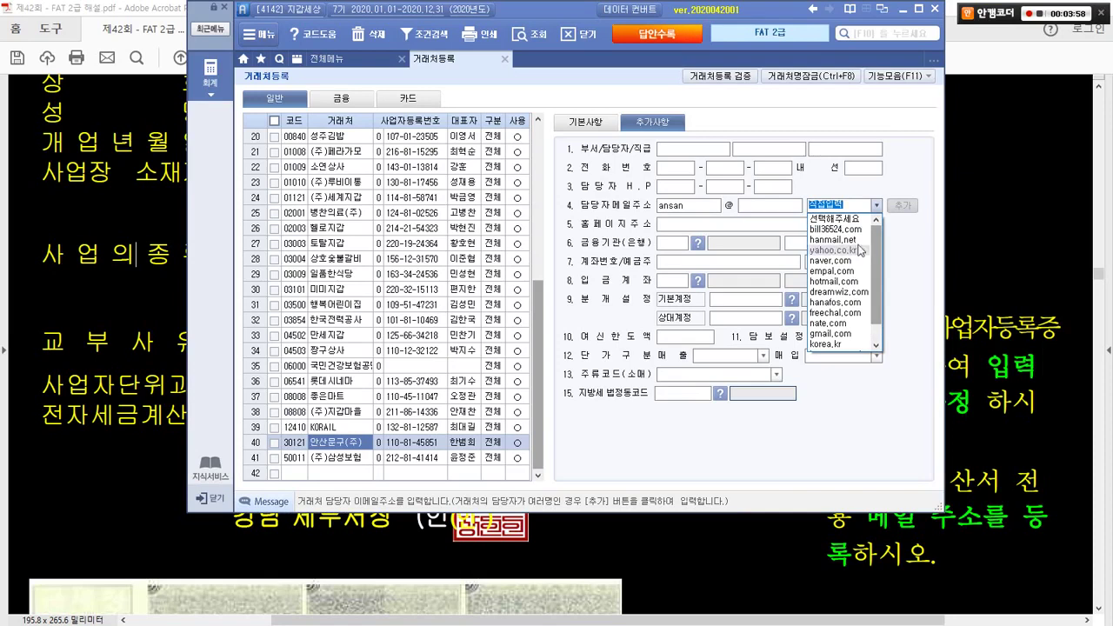
scroll(868, 240, "down", 1)
left_click(842, 252)
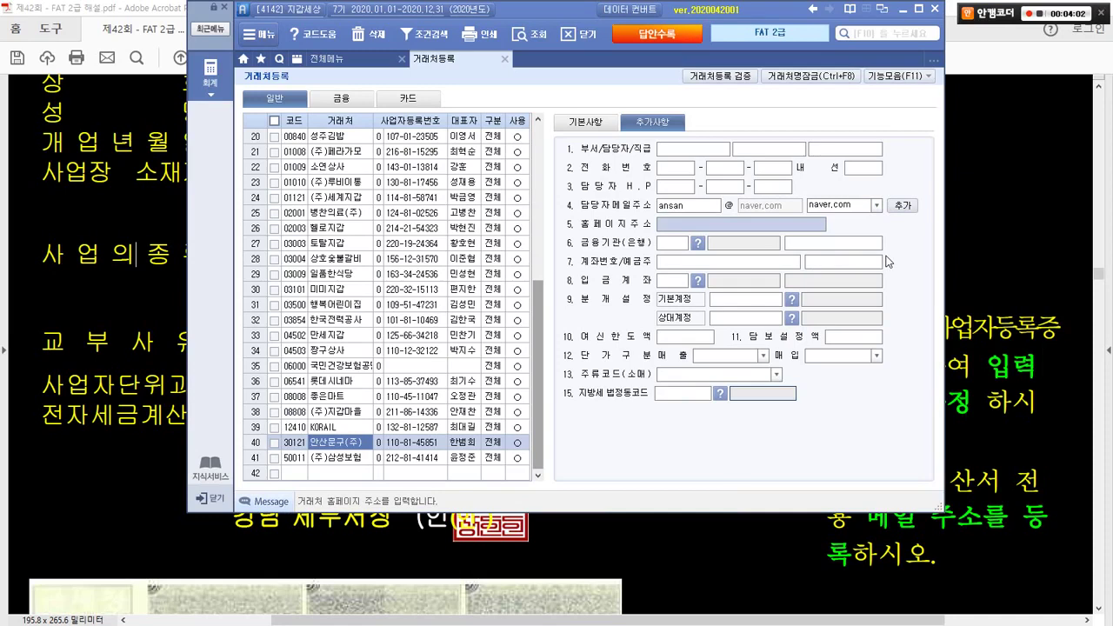
- Close and reopen 거래처등록, then check the 담당자메일주소 of 안산문구(주) in 추가사항
left_click(502, 58)
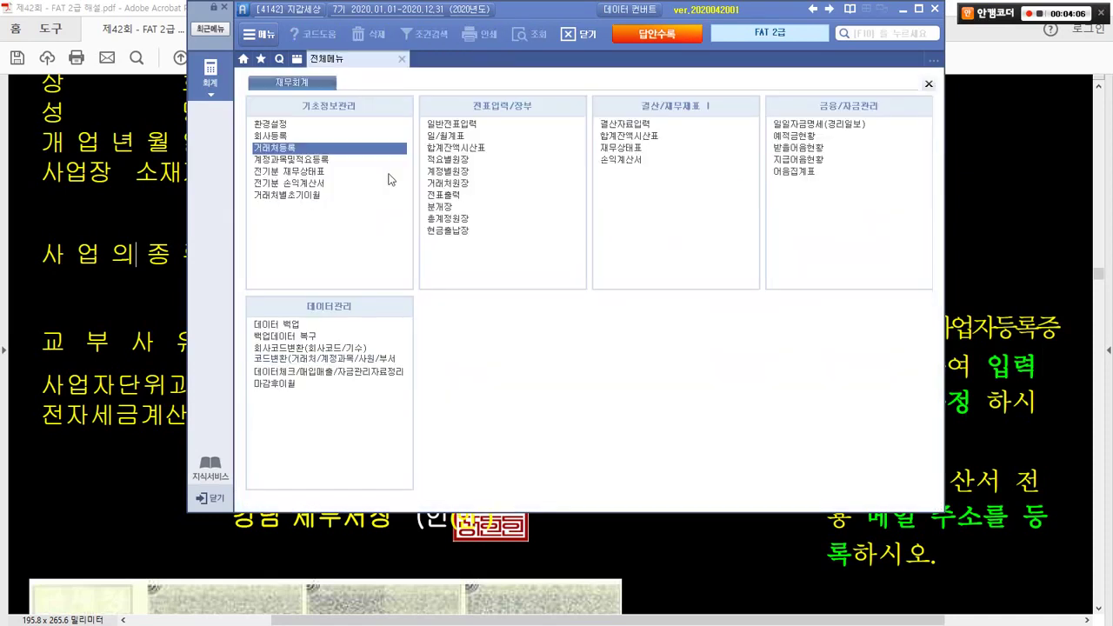
left_click(272, 148)
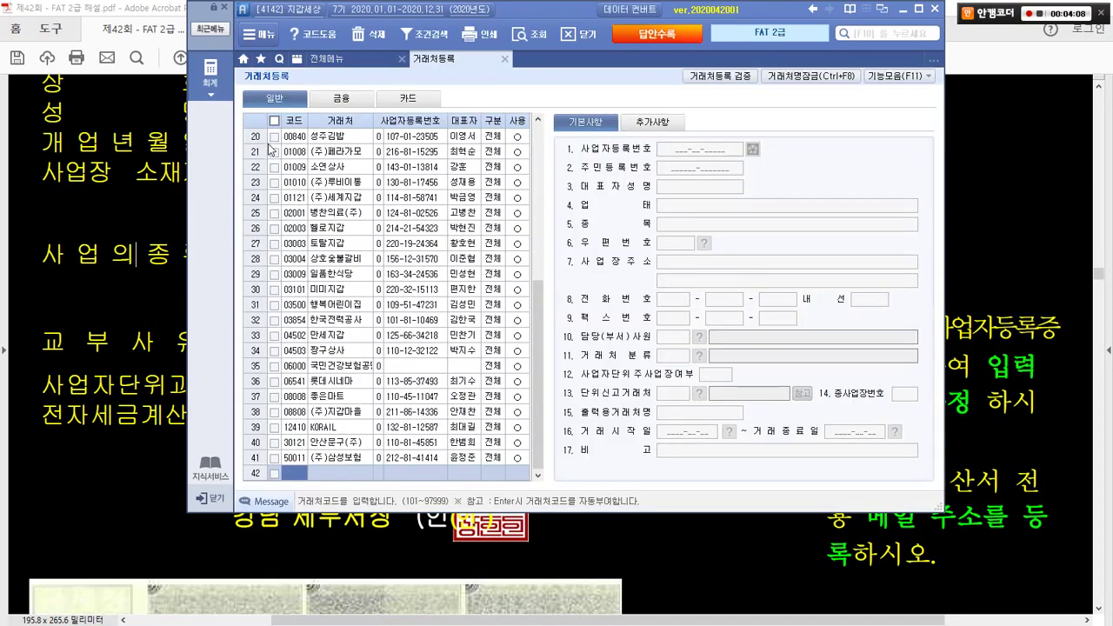
left_click(330, 438)
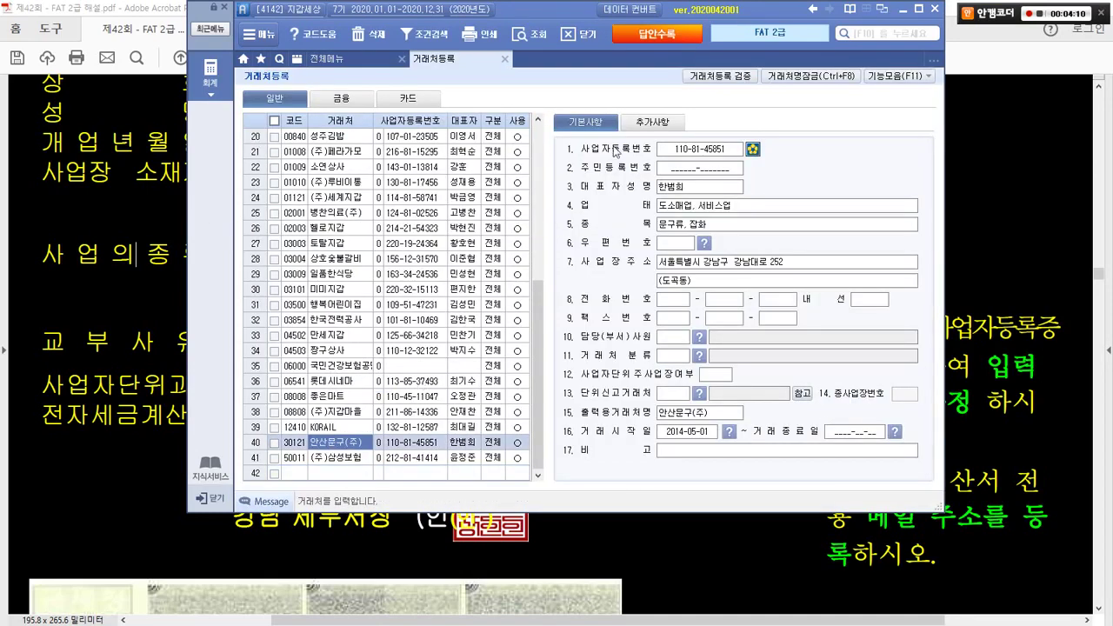
left_click(647, 122)
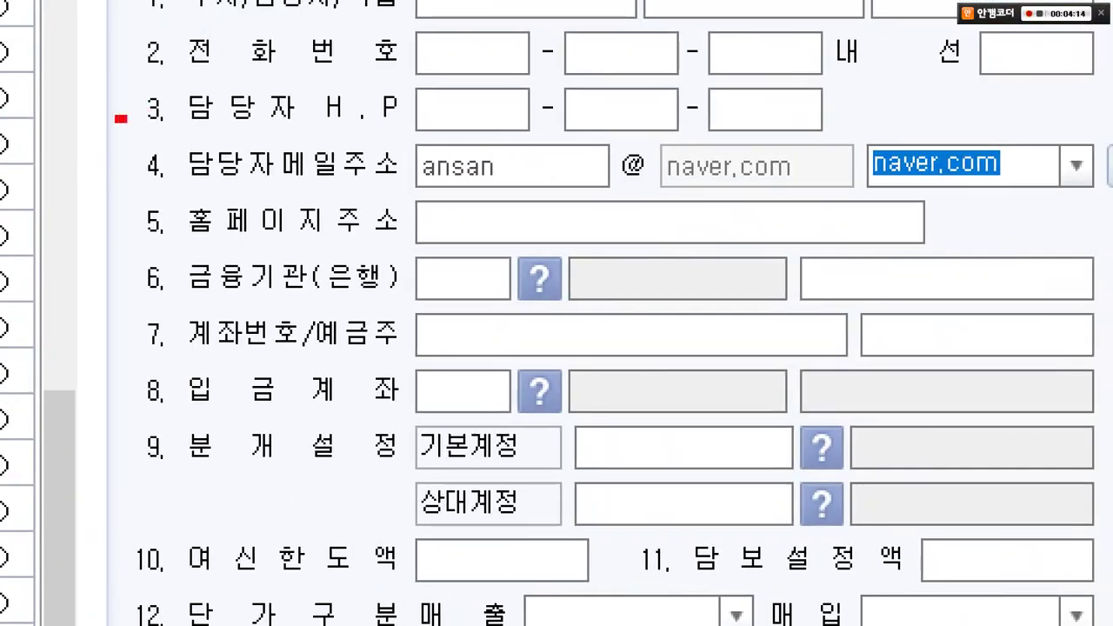
left_click_drag(121, 118, 918, 205)
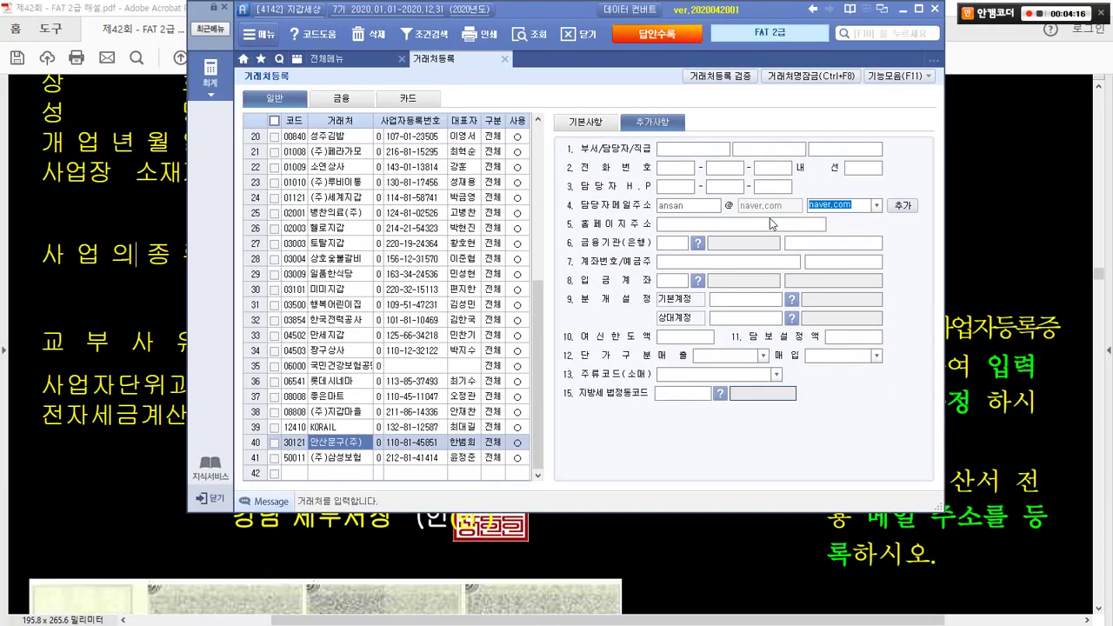
- Switch to the exam PDF in Adobe Acrobat and read the heading of task 2, 전기분 손익계산서의 입력수정
left_click(439, 21)
left_click(5, 214)
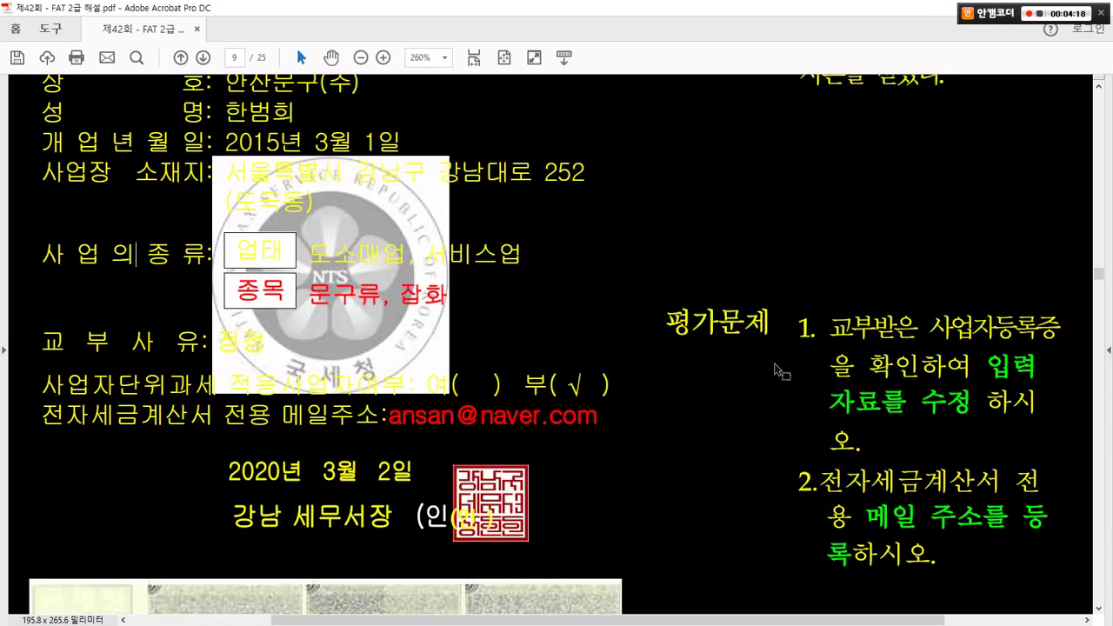
scroll(777, 370, "down", 6)
scroll(778, 370, "down", 10)
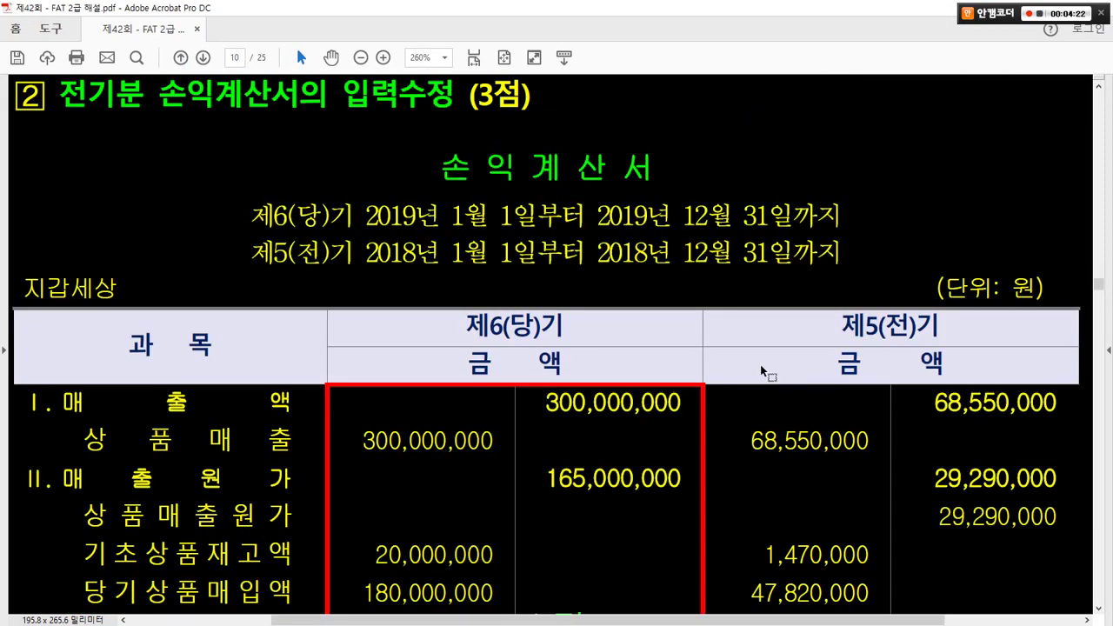
left_click_drag(430, 147, 659, 195)
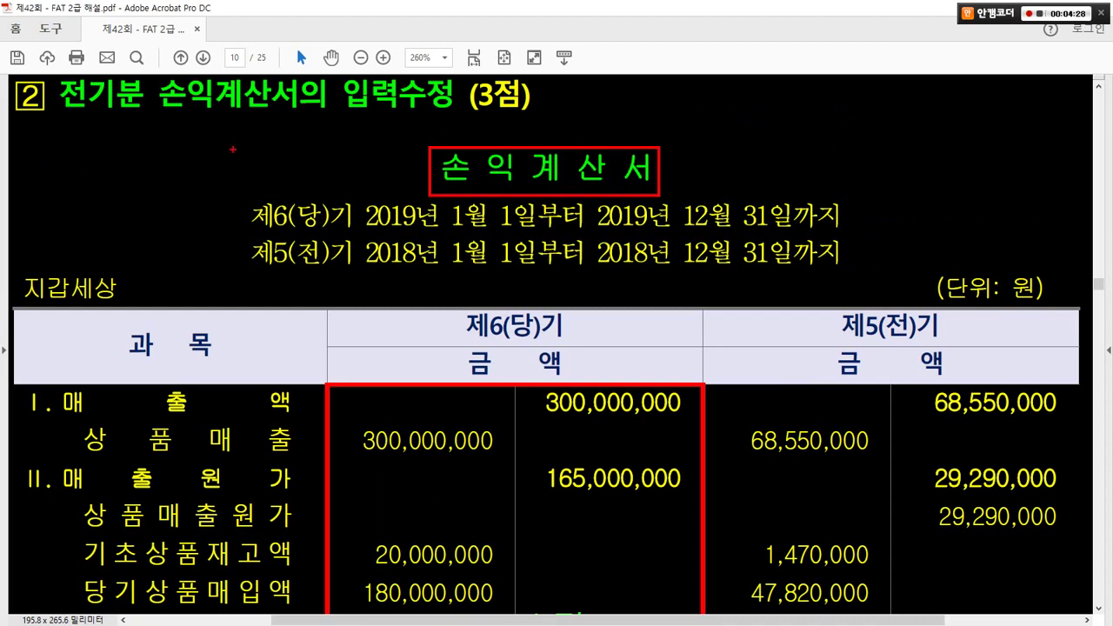
mouse_move(53, 71)
left_mouse_down()
mouse_move(143, 112)
mouse_move(305, 119)
left_mouse_up()
key("Escape")
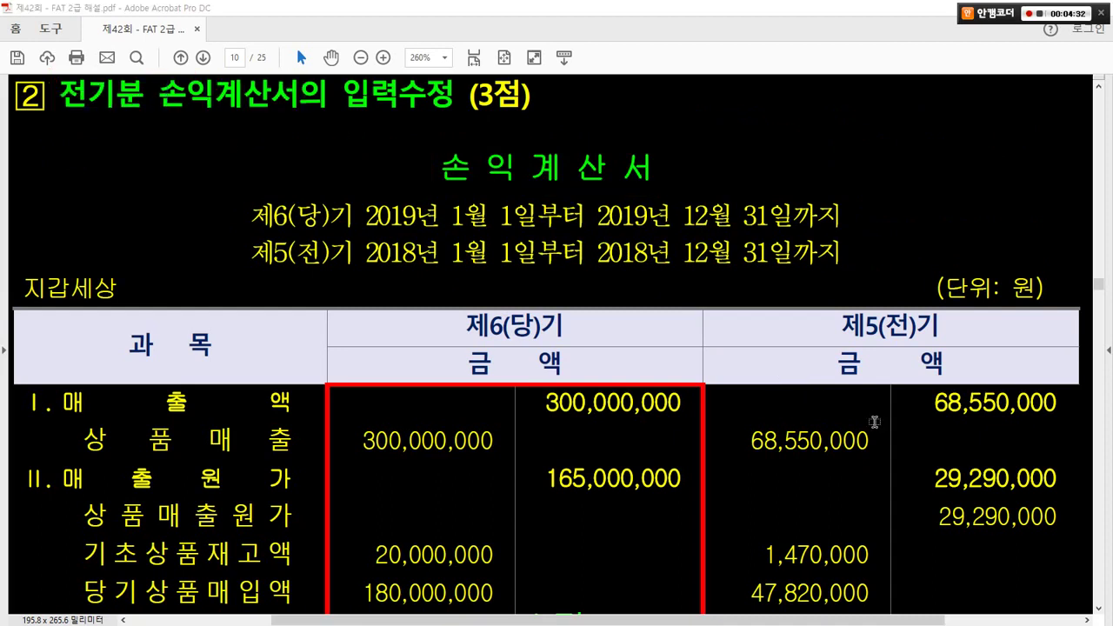
- Return to the accounting program and open 전기분 손익계산서 from 기초정보관리
key("alt+Tab")
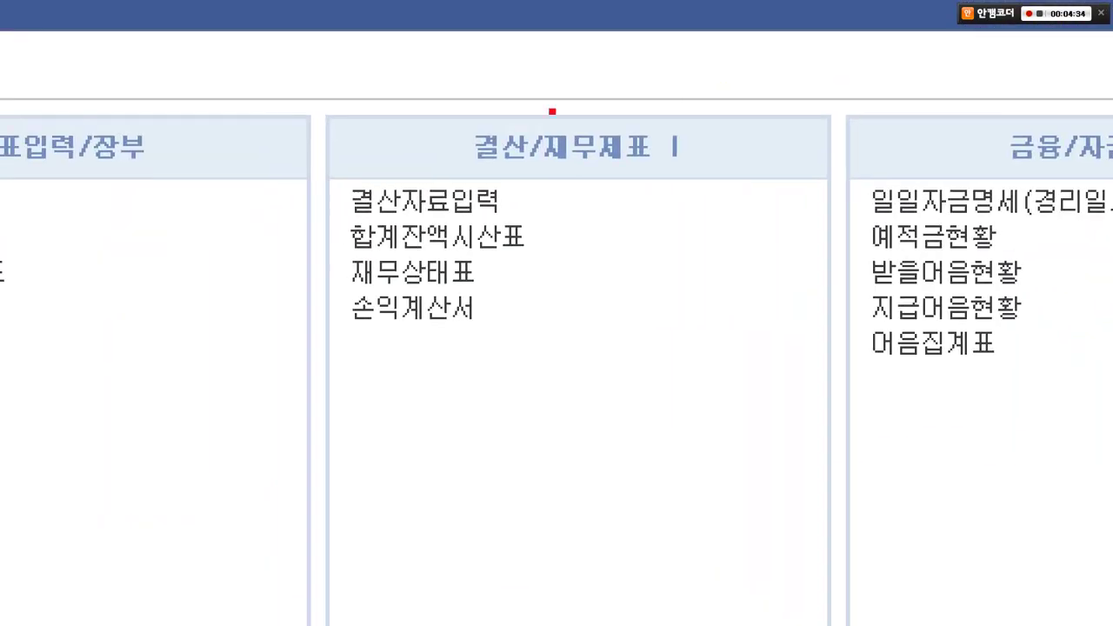
mouse_move(330, 99)
left_mouse_down()
mouse_move(782, 355)
mouse_move(779, 366)
left_mouse_up()
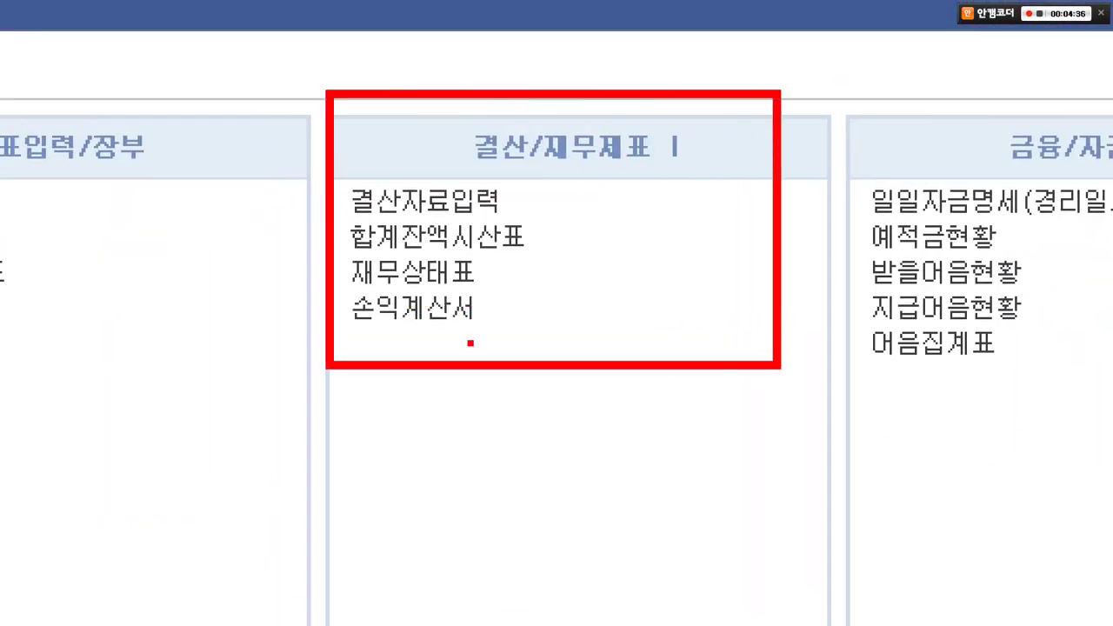
left_click_drag(278, 281, 541, 348)
left_click_drag(708, 244, 628, 331)
left_click_drag(623, 245, 722, 383)
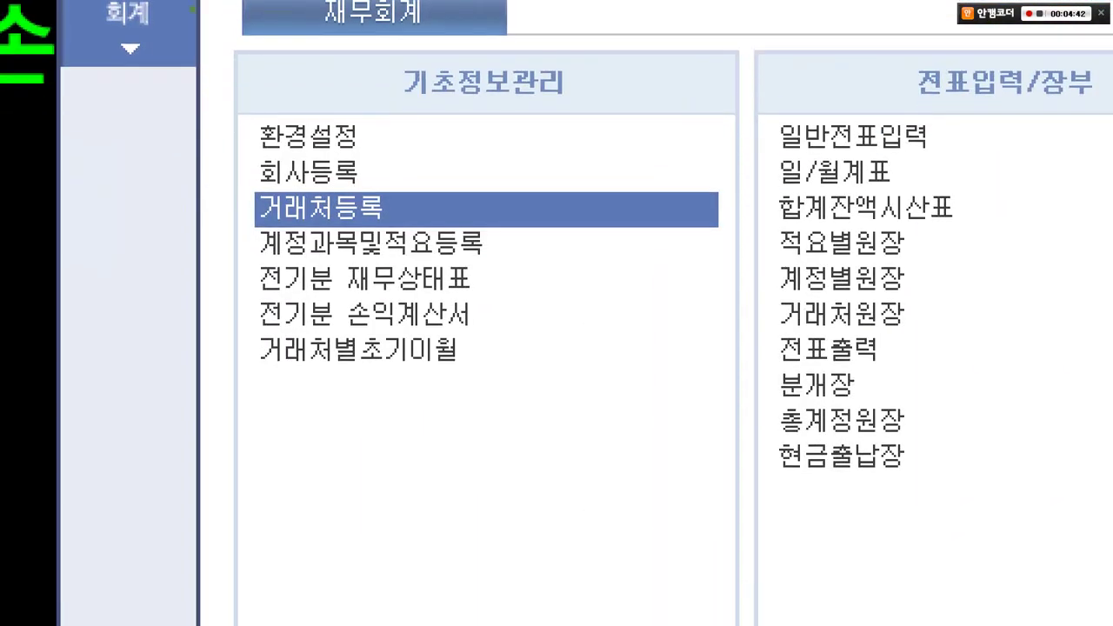
left_click_drag(195, 9, 770, 410)
mouse_move(218, 279)
left_mouse_down()
mouse_move(307, 313)
mouse_move(540, 331)
mouse_move(498, 325)
mouse_move(608, 402)
left_mouse_up()
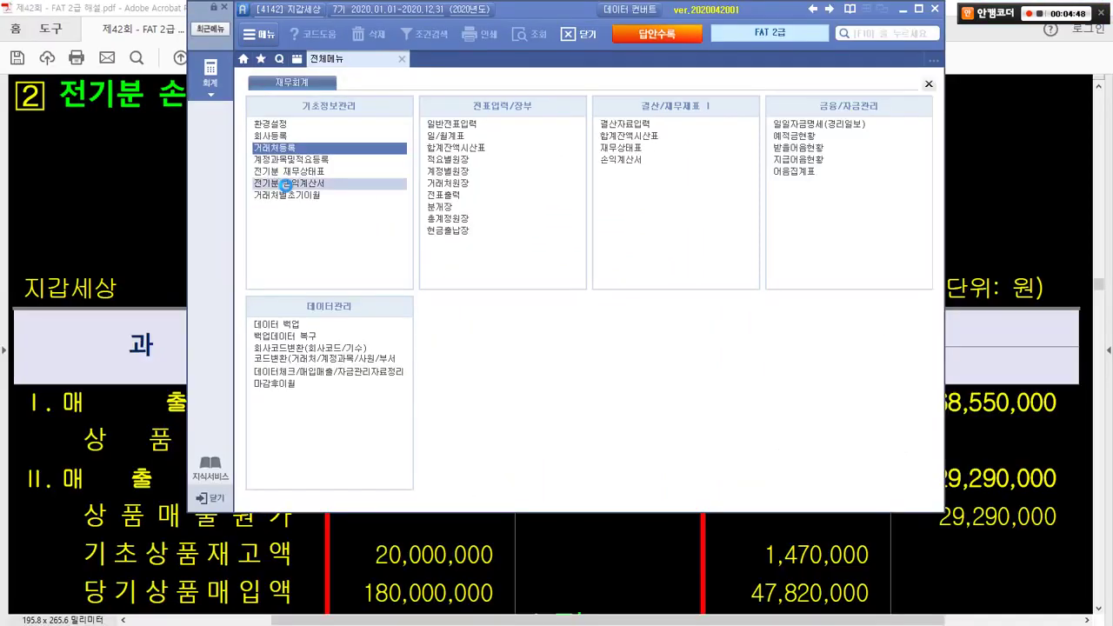
left_click(285, 185)
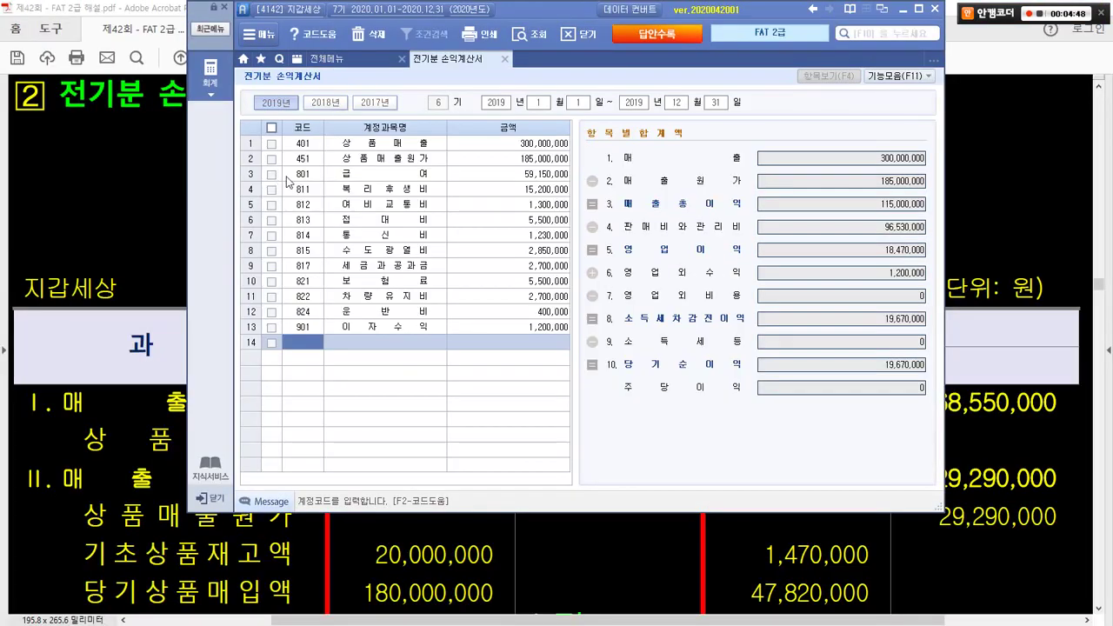
- Check the 제6(당)기 매출원가 and 기말상품재고액 in the income statement in Adobe Acrobat
left_click(143, 146)
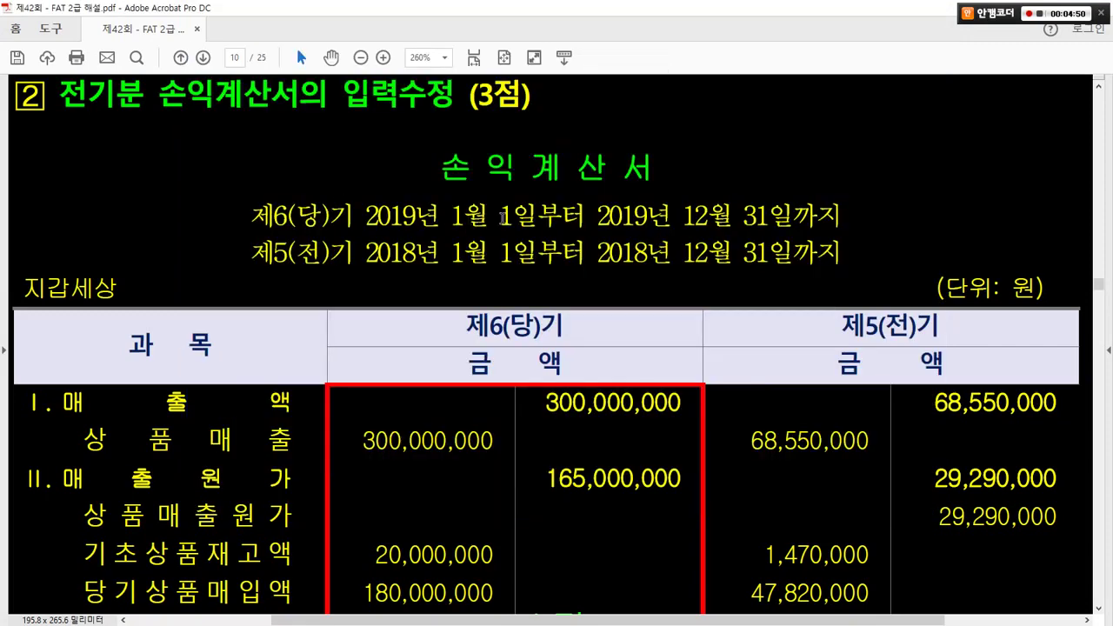
scroll(503, 214, "down", 4)
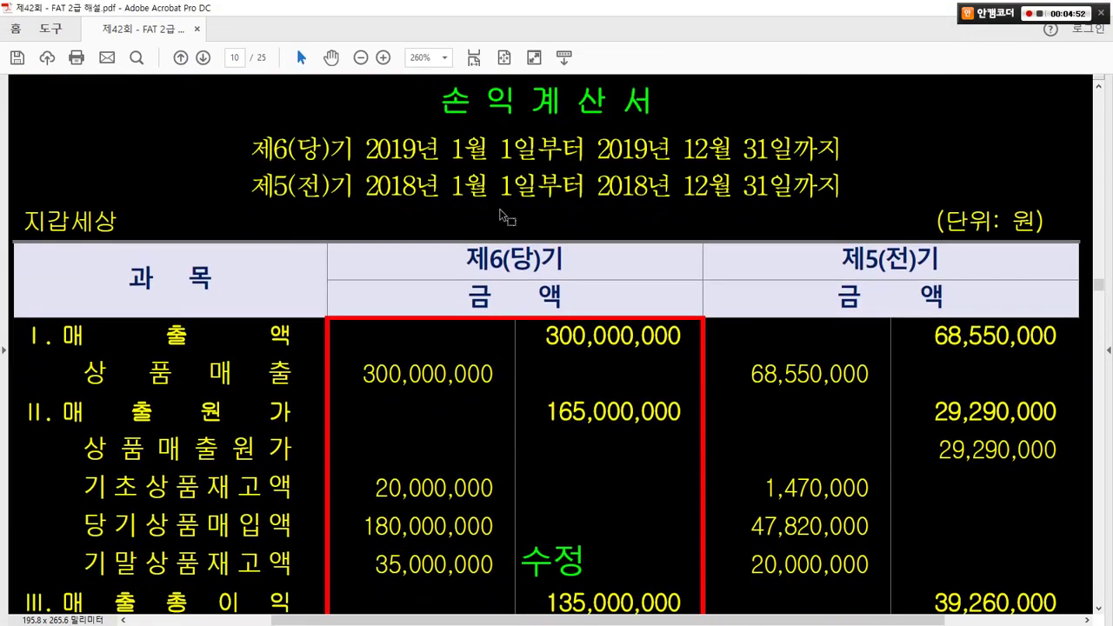
scroll(501, 214, "down", 3)
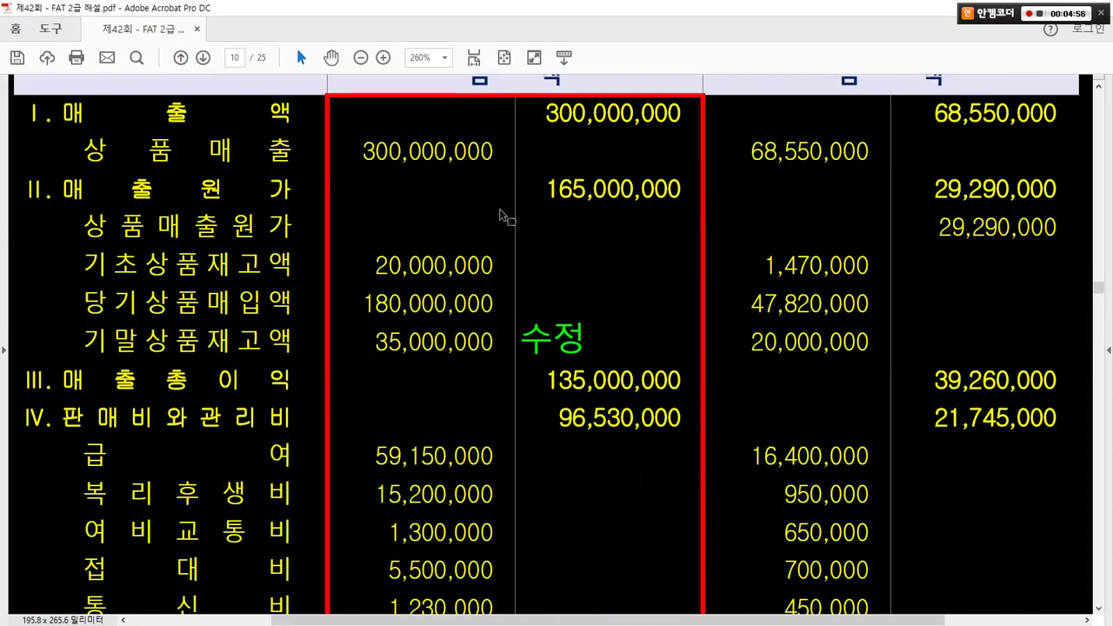
left_click_drag(19, 172, 311, 195)
mouse_move(65, 323)
left_mouse_down()
mouse_move(228, 348)
mouse_move(611, 366)
left_mouse_up()
key("Escape")
- Back in 전기분 손익계산서, examine the 매출원가 breakdown of 상품매출원가, especially 기말상품재고액, and close it
key("alt+Tab")
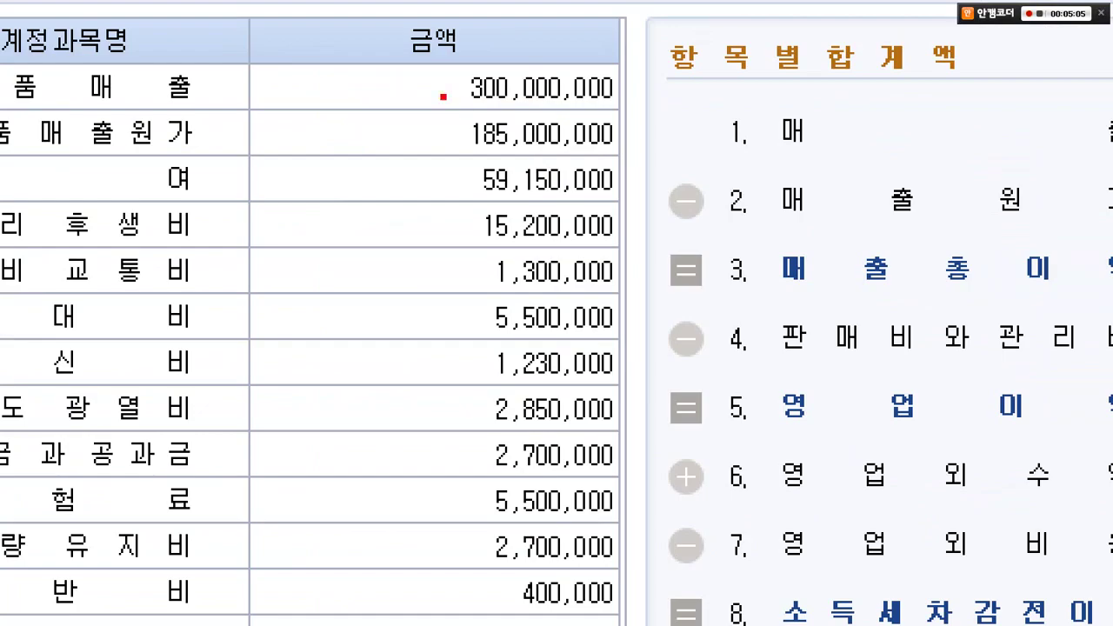
left_click_drag(499, 141, 593, 173)
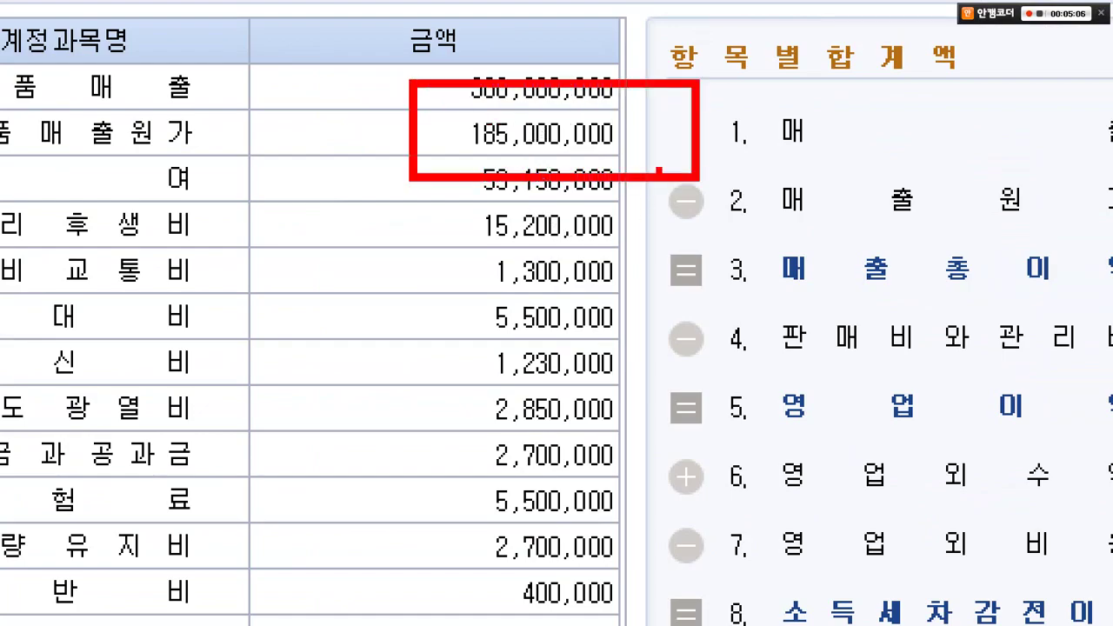
key("Escape")
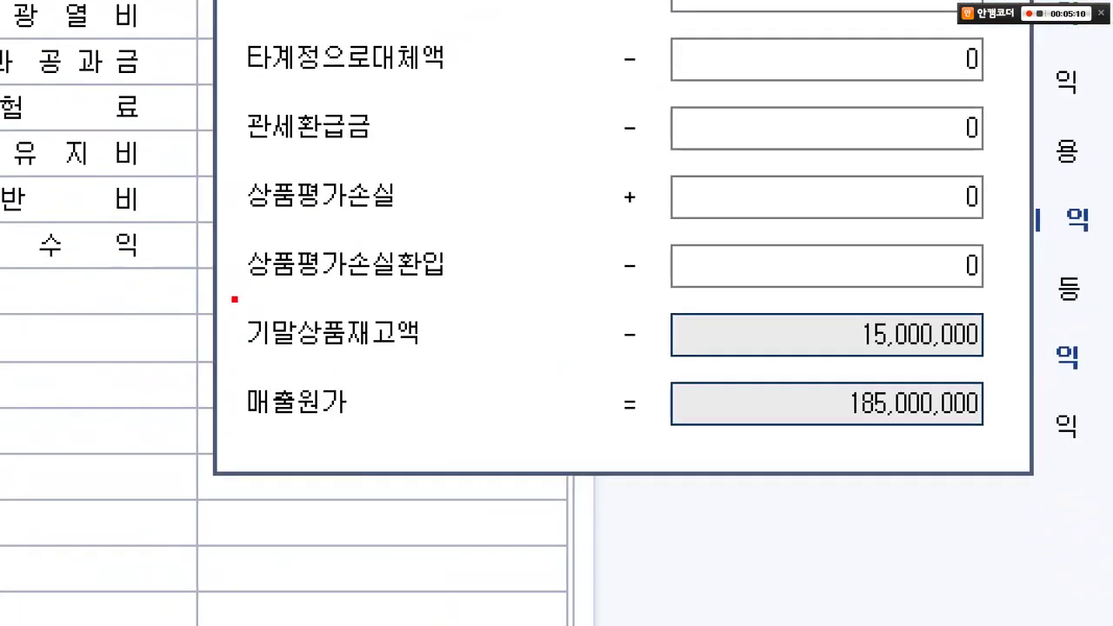
left_click_drag(453, 343, 508, 357)
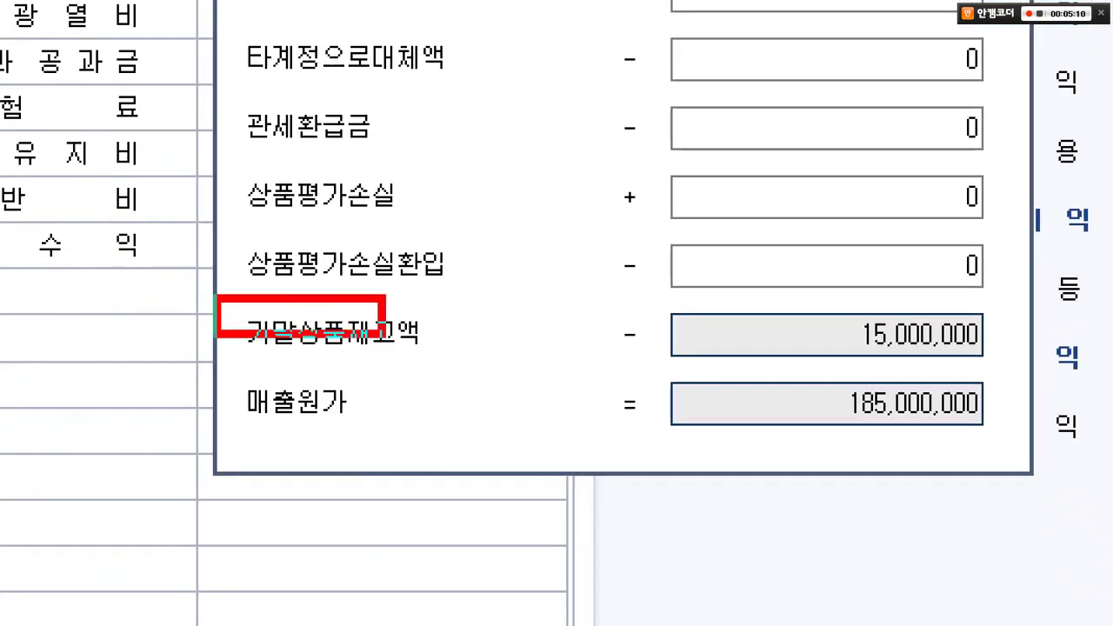
left_click_drag(385, 337, 453, 360)
mouse_move(598, 293)
left_mouse_down()
mouse_move(834, 359)
mouse_move(1020, 376)
left_mouse_up()
mouse_move(859, 277)
left_mouse_down()
mouse_move(872, 300)
mouse_move(904, 278)
left_mouse_up()
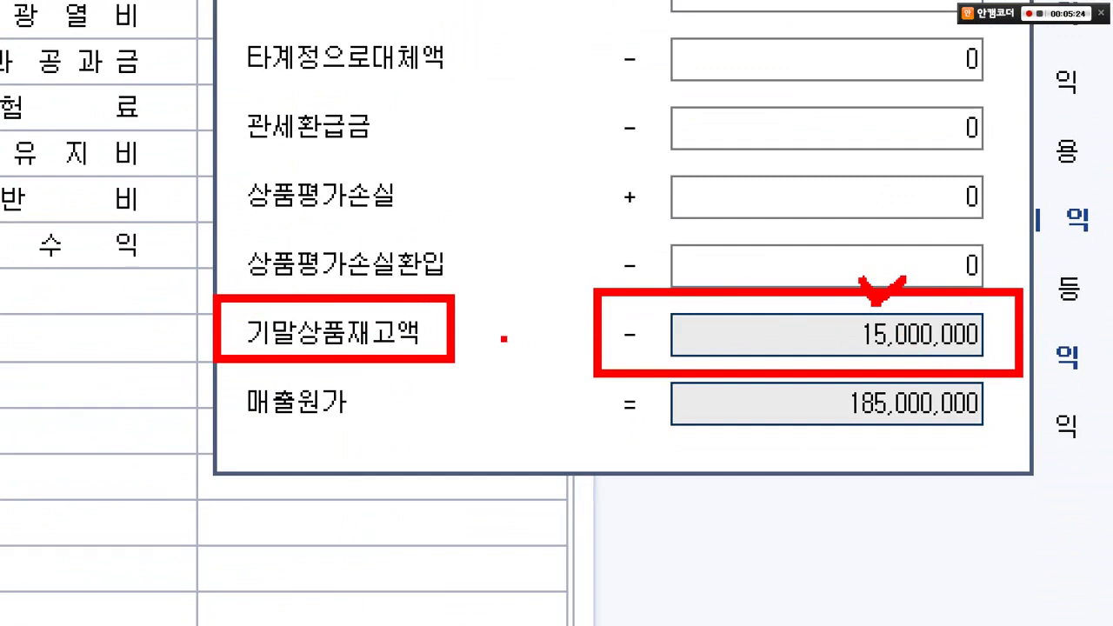
mouse_move(89, 126)
left_mouse_down()
mouse_move(162, 136)
mouse_move(139, 25)
mouse_move(153, 130)
mouse_move(144, 94)
mouse_move(172, 66)
mouse_move(284, 54)
mouse_move(382, 269)
mouse_move(408, 262)
mouse_move(414, 243)
left_mouse_up()
left_click_drag(396, 292, 346, 277)
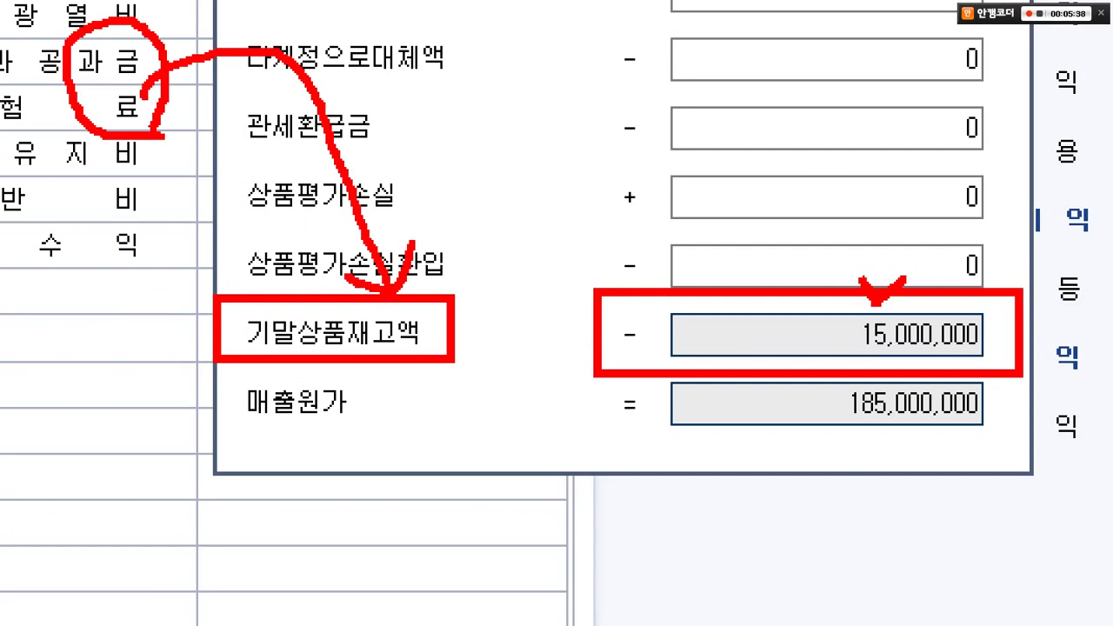
left_click_drag(755, 241, 677, 366)
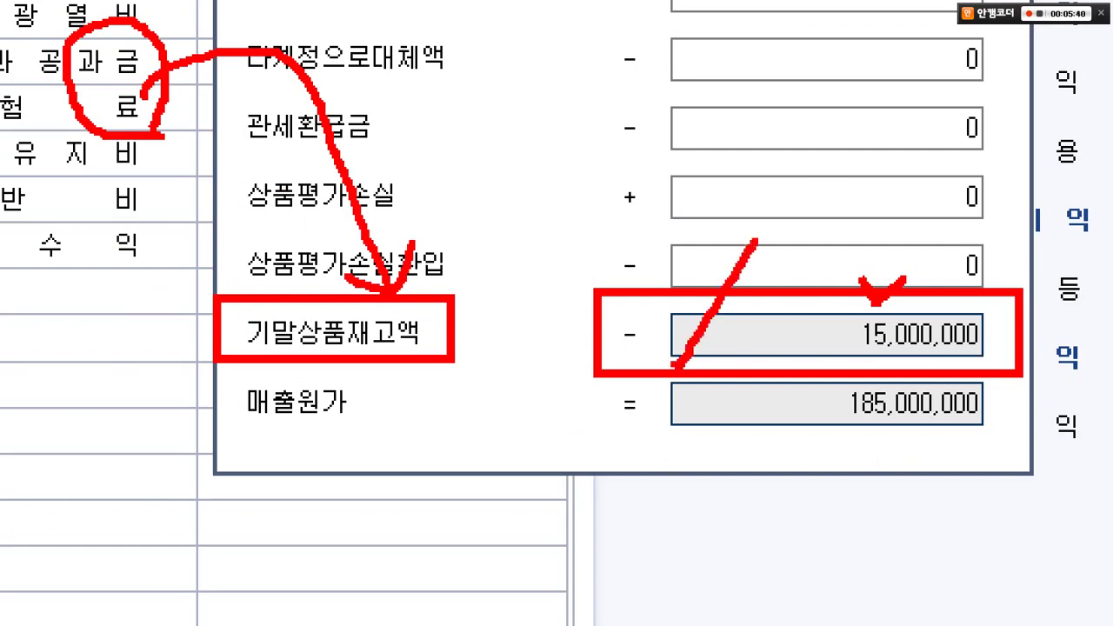
left_click_drag(654, 260, 722, 364)
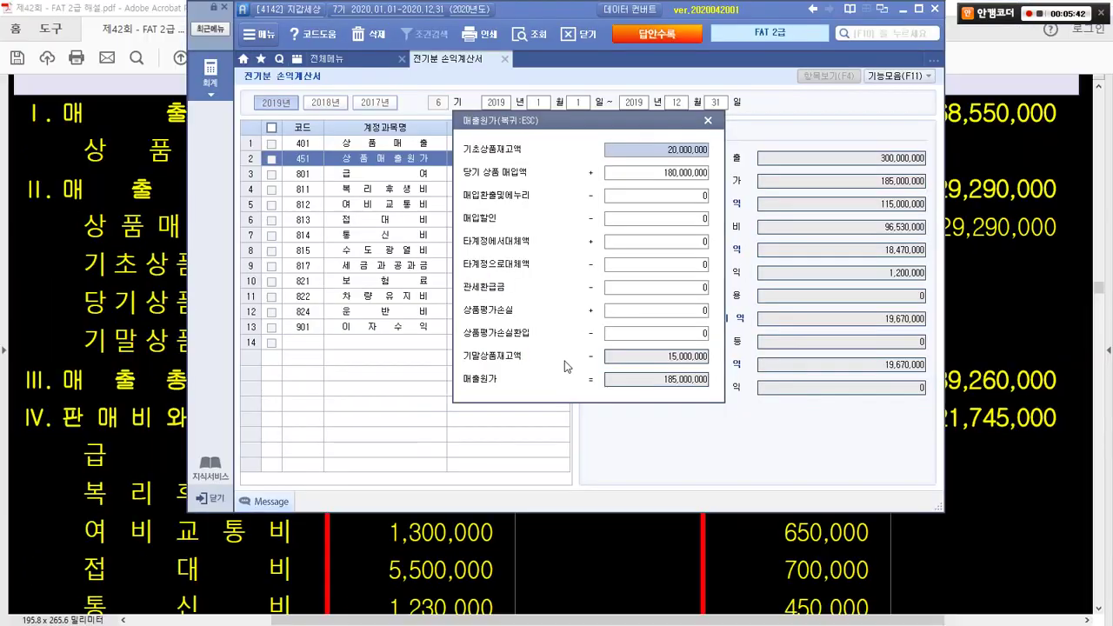
left_click(708, 117)
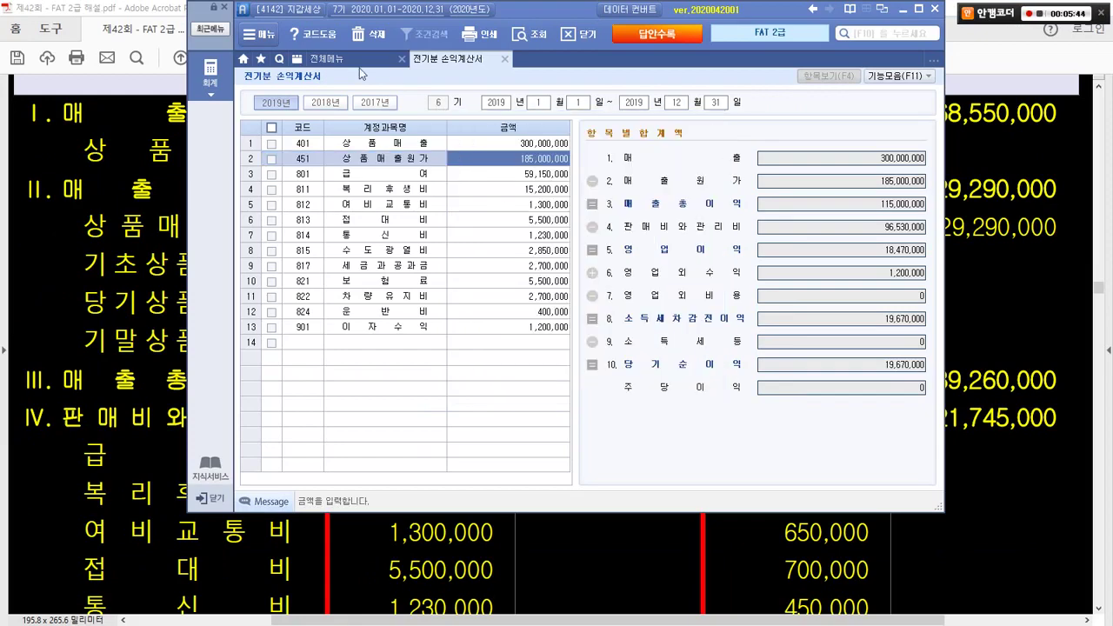
- Open 전기분 재무상태표 from 기초정보관리 and select the 상품 account row
left_click(324, 58)
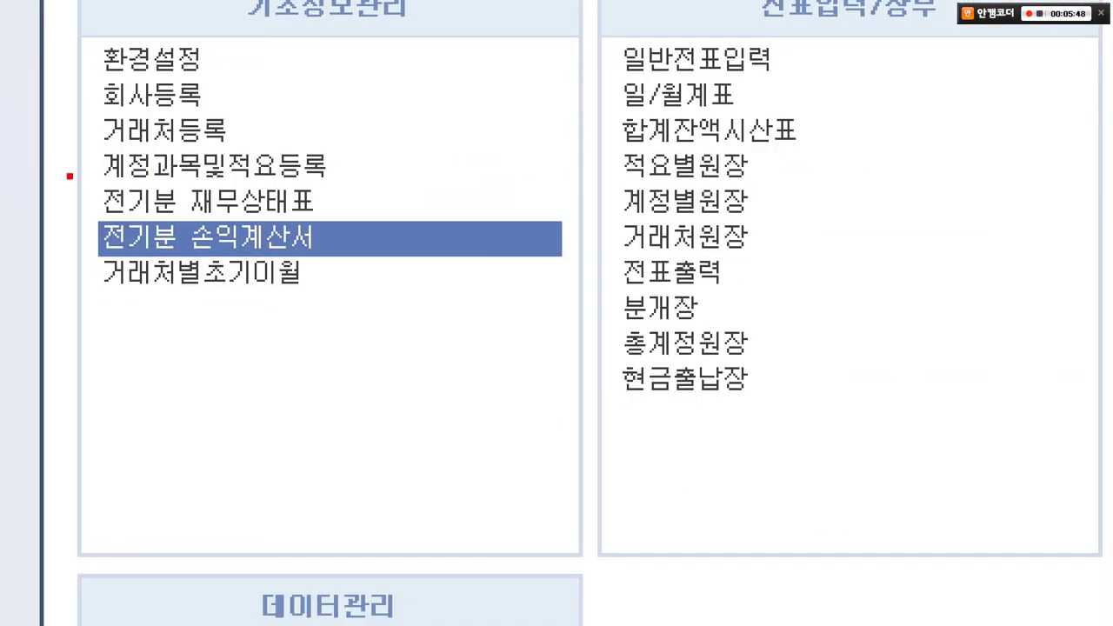
mouse_move(70, 176)
left_mouse_down()
mouse_move(357, 231)
mouse_move(539, 366)
left_mouse_up()
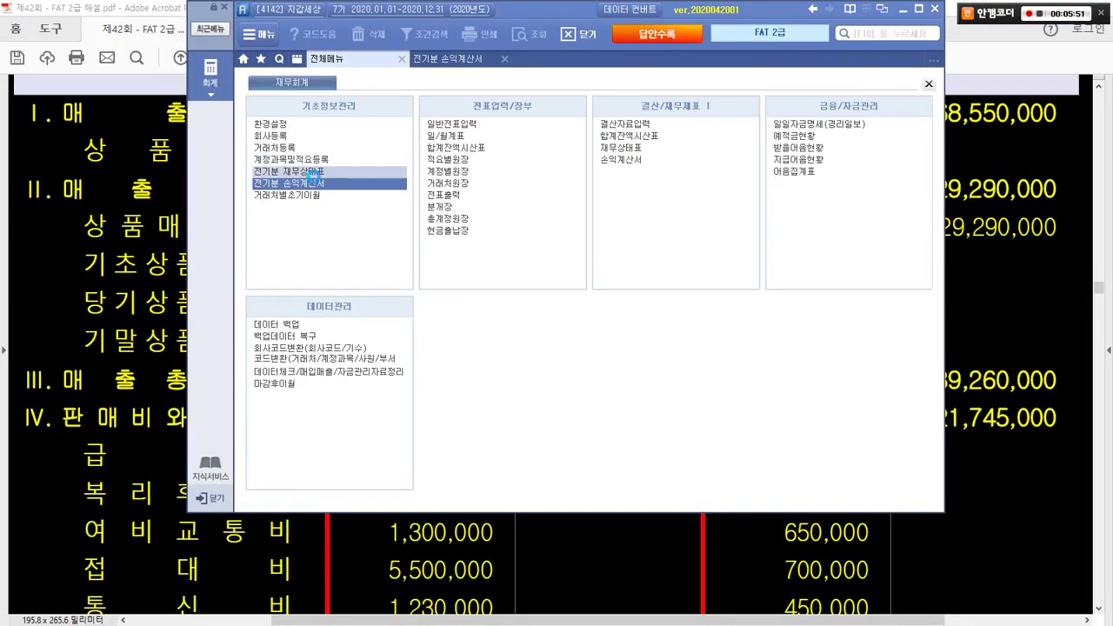
left_click(261, 201)
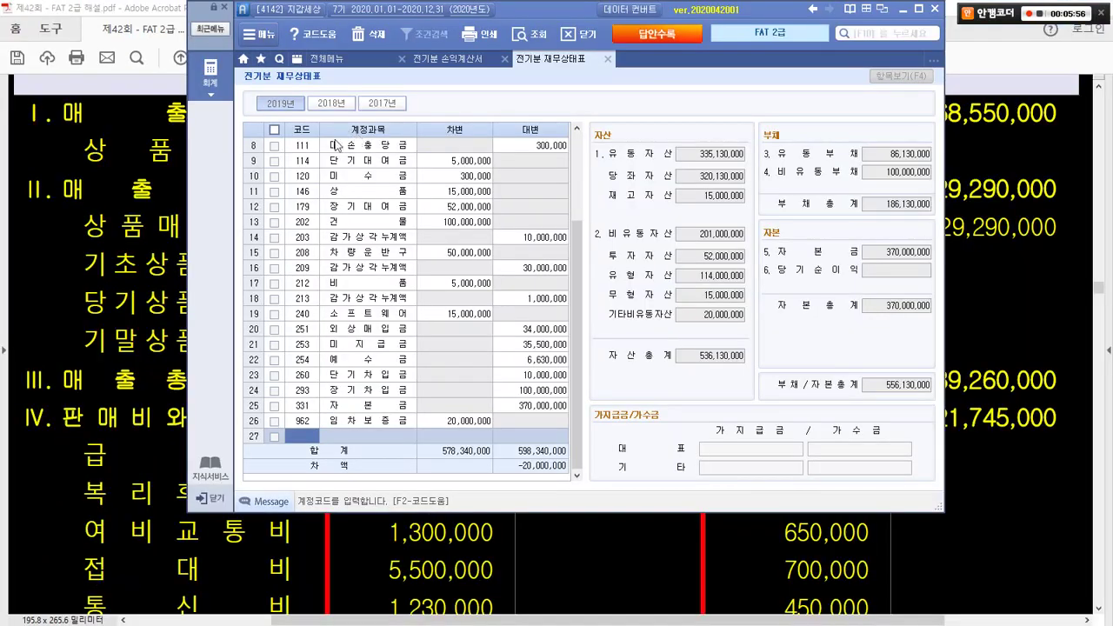
left_click(271, 218)
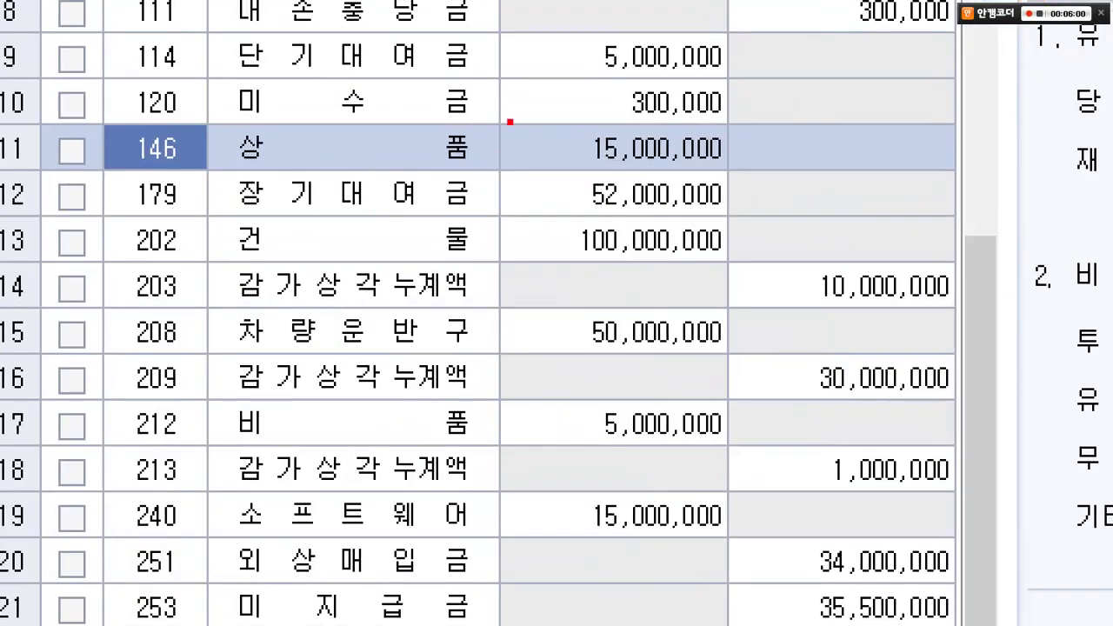
left_click_drag(496, 110, 741, 168)
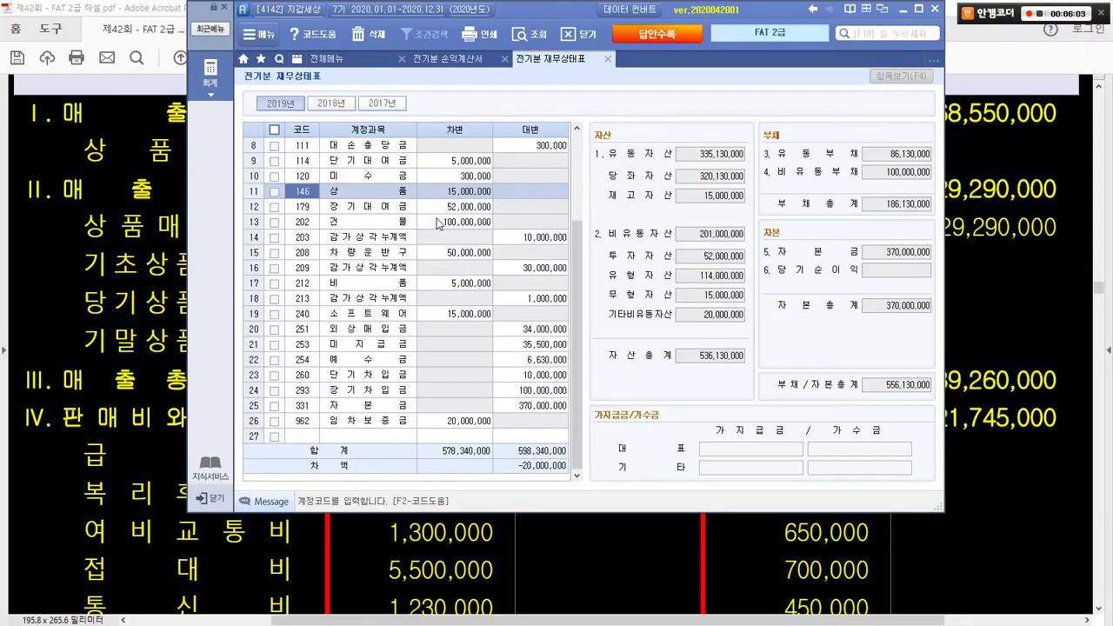
- Set the debit amount of 상품 to 35,000,000 in 전기분 재무상태표, using the 기말상품재고액 from the PDF
left_click(454, 191)
key("alt+Tab")
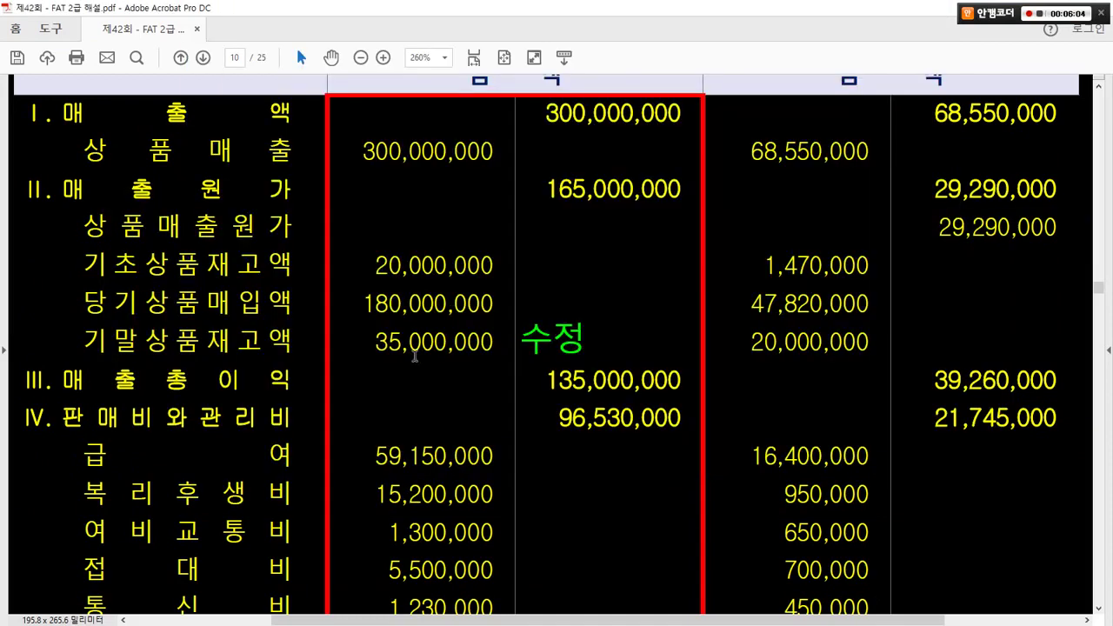
key("alt+Tab")
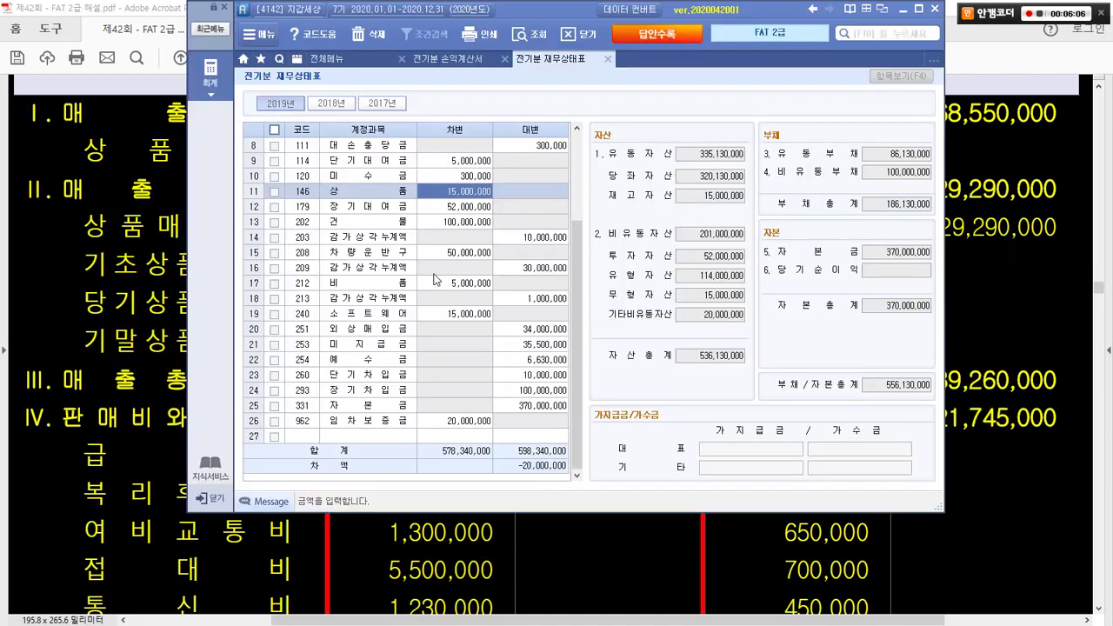
type("35000000")
key("Return")
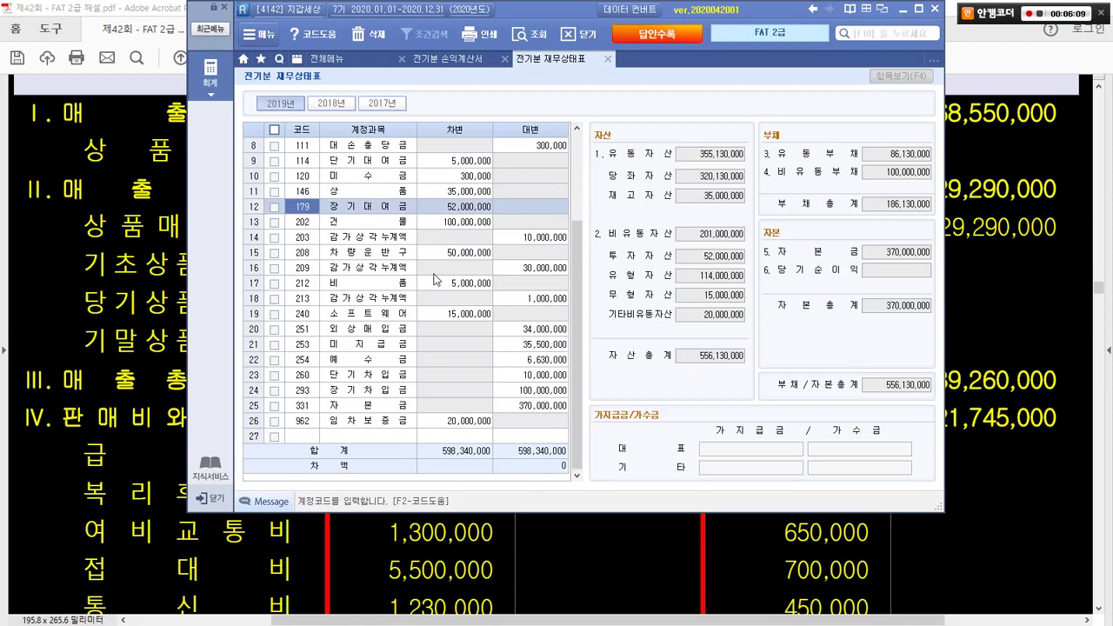
- Return to 전기분 손익계산서, open the 매출원가 breakdown of 상품매출원가, and close it to apply the updated 기말상품재고액
left_click(451, 59)
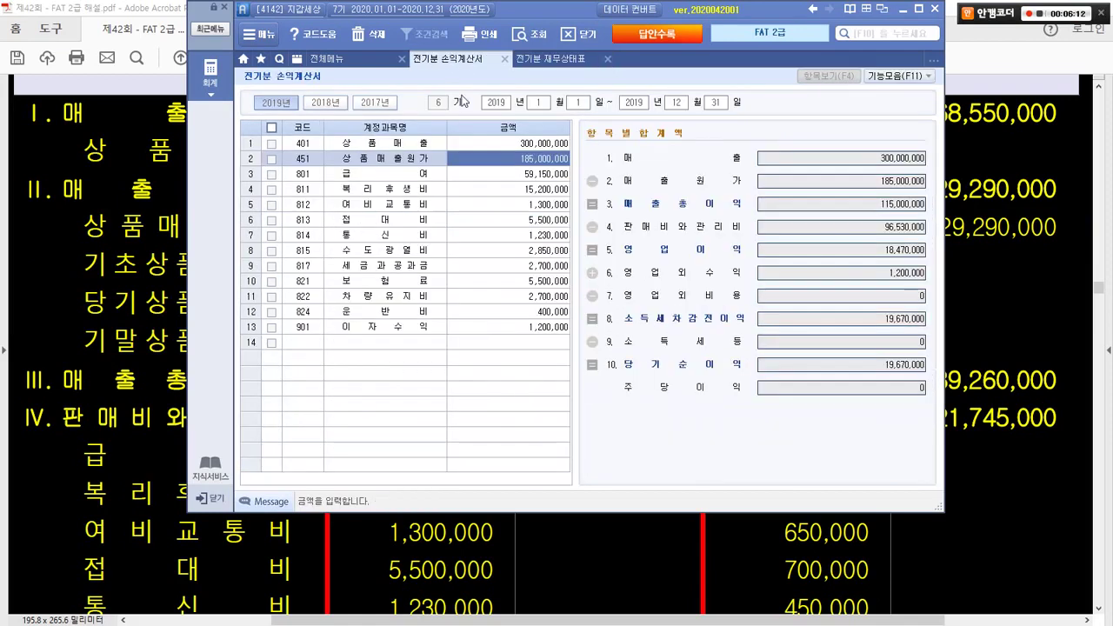
left_click(527, 154)
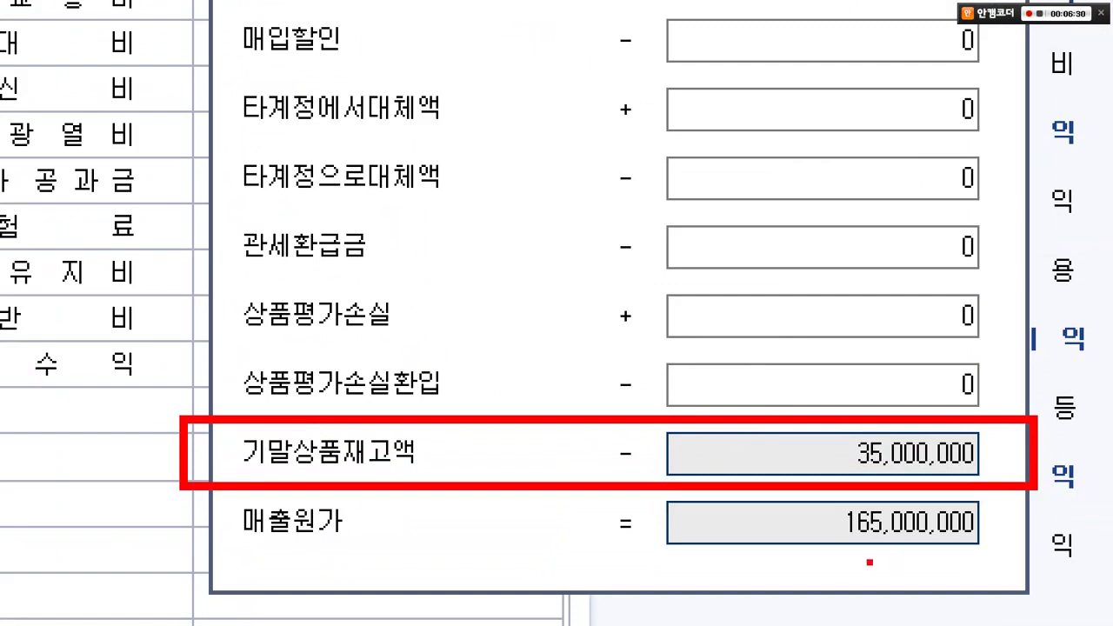
mouse_move(294, 378)
left_mouse_down()
mouse_move(323, 434)
mouse_move(399, 330)
left_mouse_up()
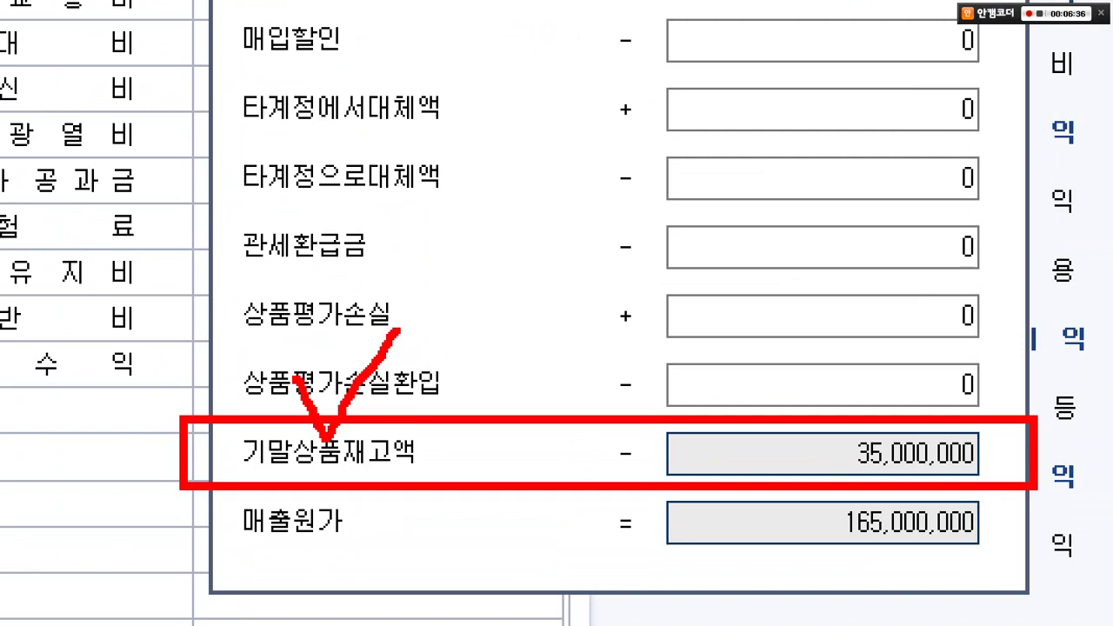
key("Escape")
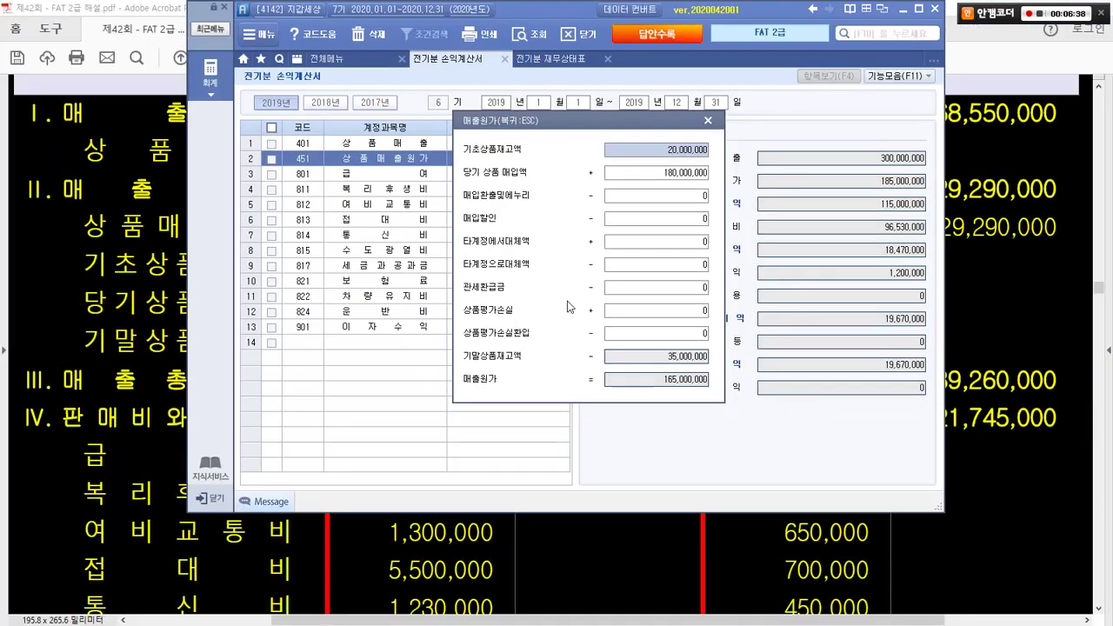
left_click(706, 120)
mouse_move(639, 202)
left_mouse_down()
mouse_move(607, 196)
mouse_move(615, 217)
mouse_move(629, 189)
left_mouse_up()
key("Escape")
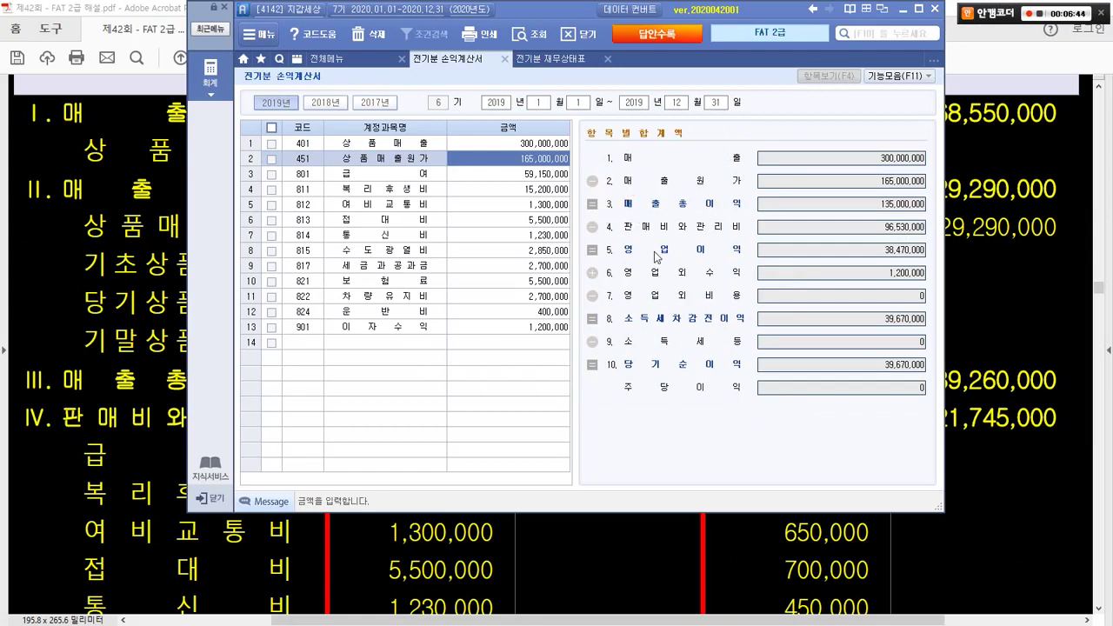
- Switch to Adobe Acrobat and check the 영업외비용 and 이자비용 lines of the 제6(당)기 income statement
left_click(162, 259)
scroll(491, 295, "down", 4)
scroll(491, 295, "down", 10)
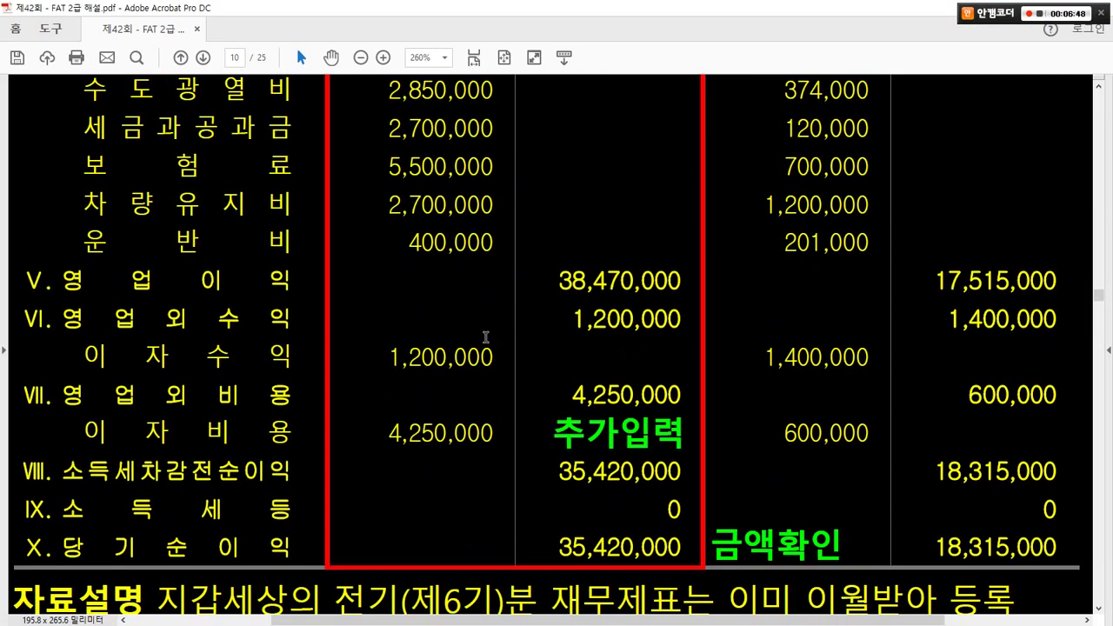
left_click_drag(65, 405, 703, 453)
- Back in the accounting program, add account 931 이자비용 with an amount of 4,250,000 to 전기분 손익계산서
key("alt+Tab")
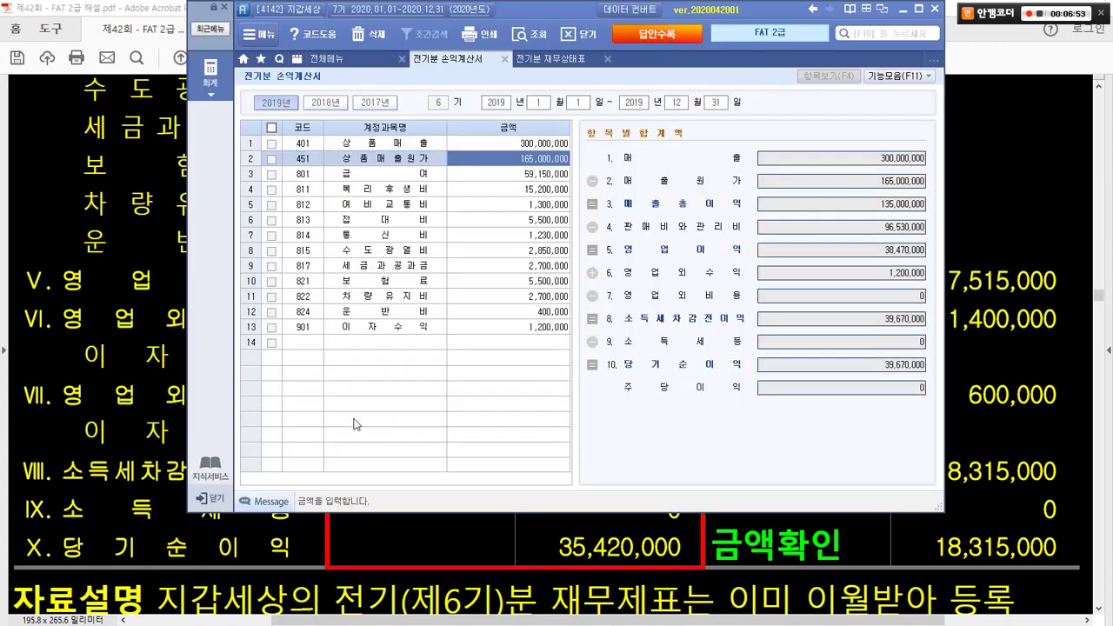
left_click(297, 340)
type("이자")
key("Return")
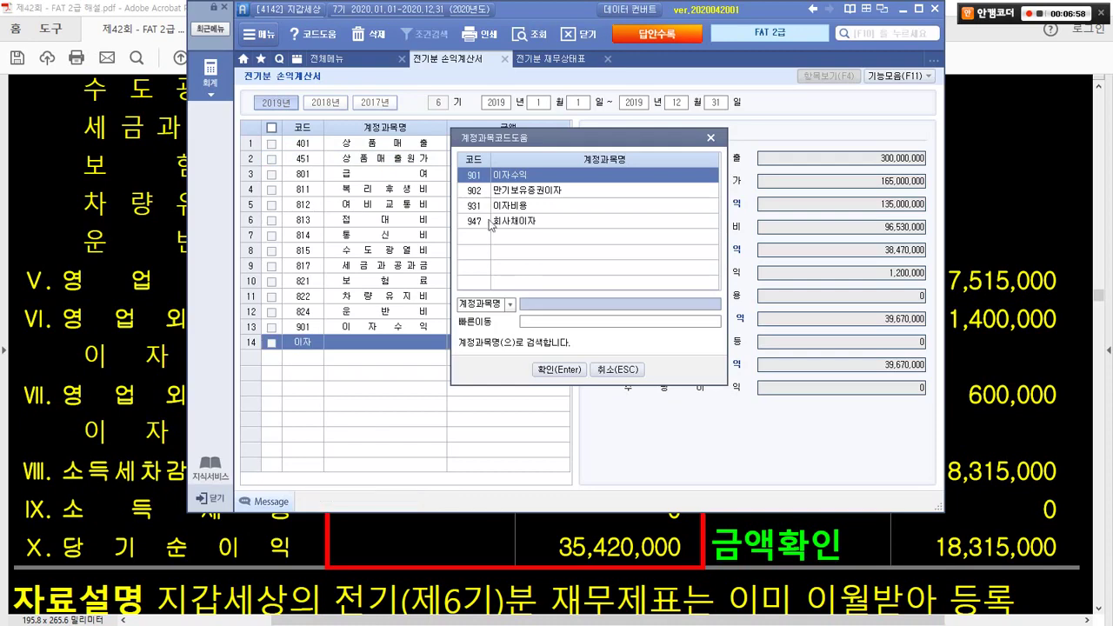
left_click(497, 206)
key("Return")
key("alt+Tab")
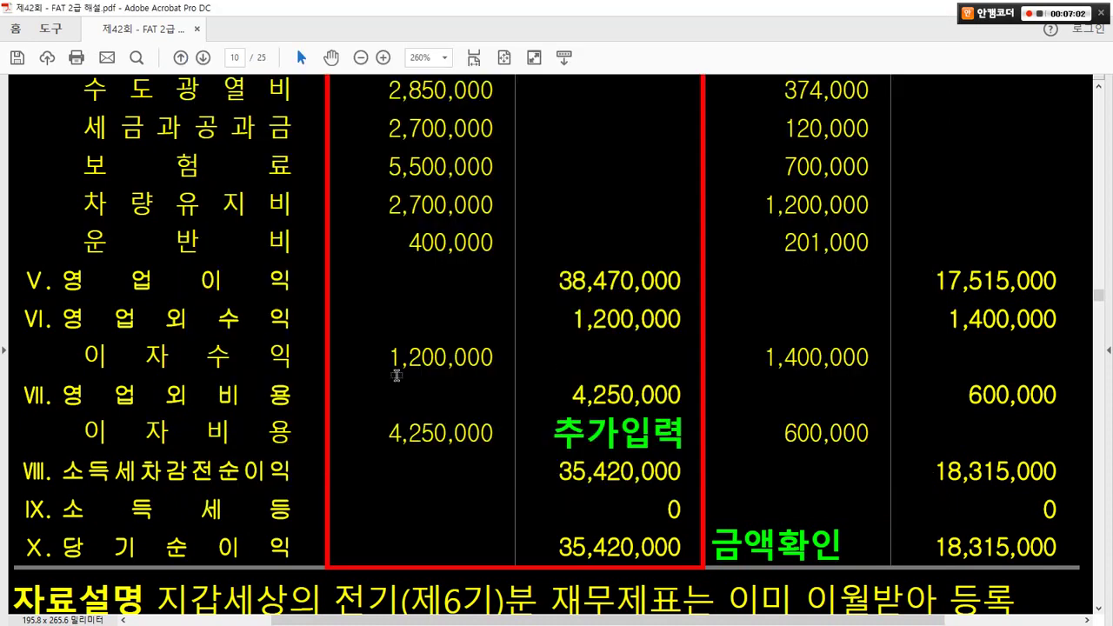
key("alt+Tab")
type("4250000")
key("Return")
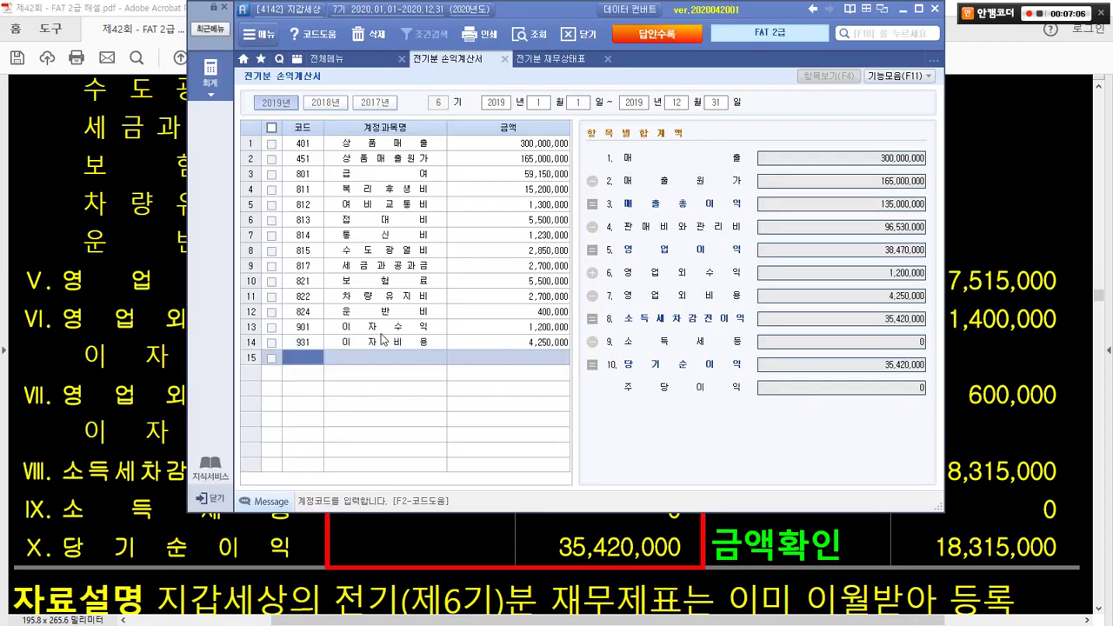
- Compare 당기순이익 in 전기분 손익계산서 with the amount in the PDF income statement
key("alt+Tab")
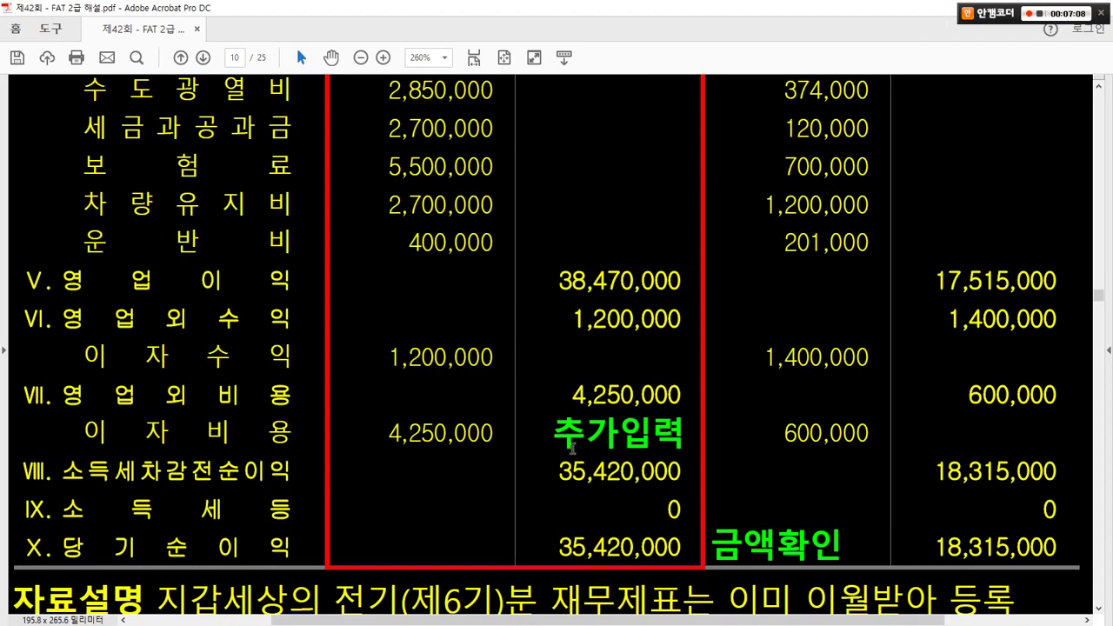
key("alt+Tab")
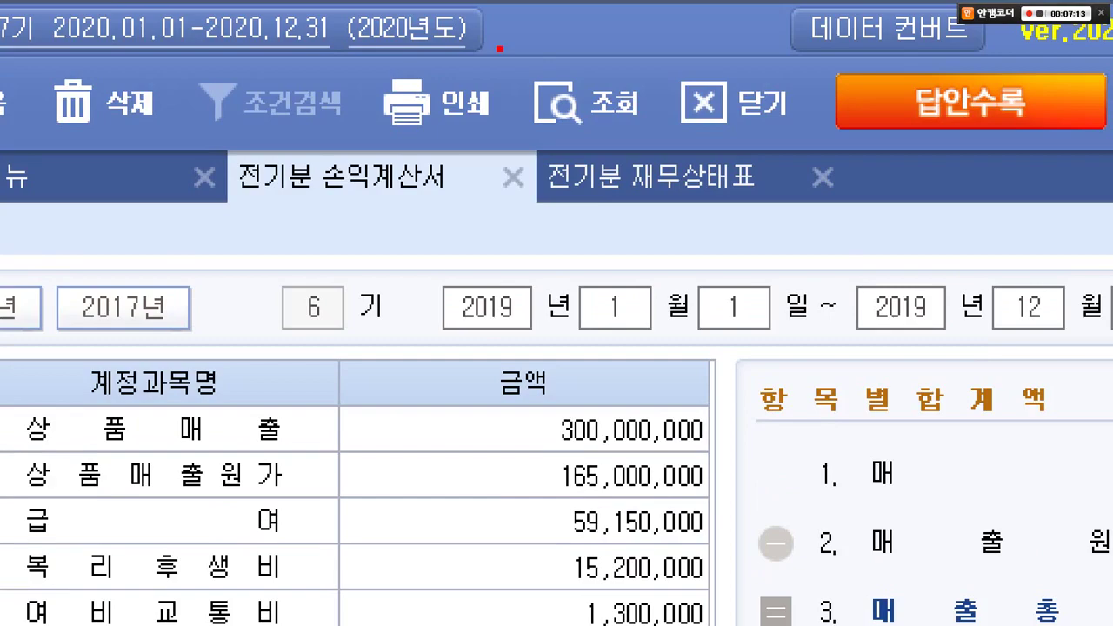
mouse_move(420, 224)
left_mouse_down()
mouse_move(239, 218)
mouse_move(432, 212)
left_mouse_up()
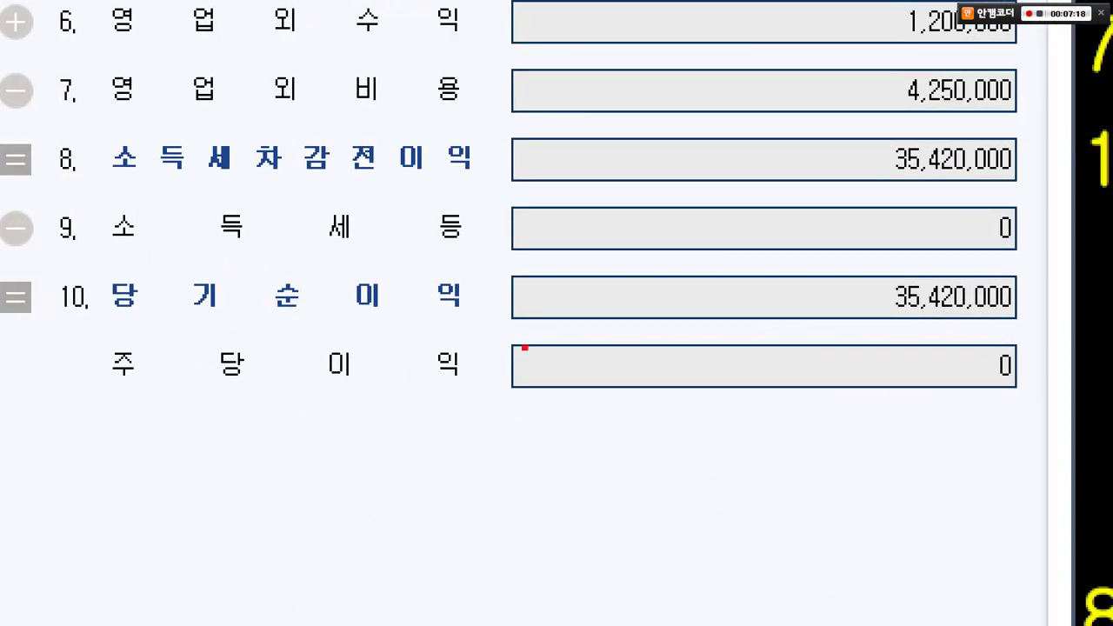
mouse_move(48, 254)
left_mouse_down()
mouse_move(619, 333)
mouse_move(1050, 335)
left_mouse_up()
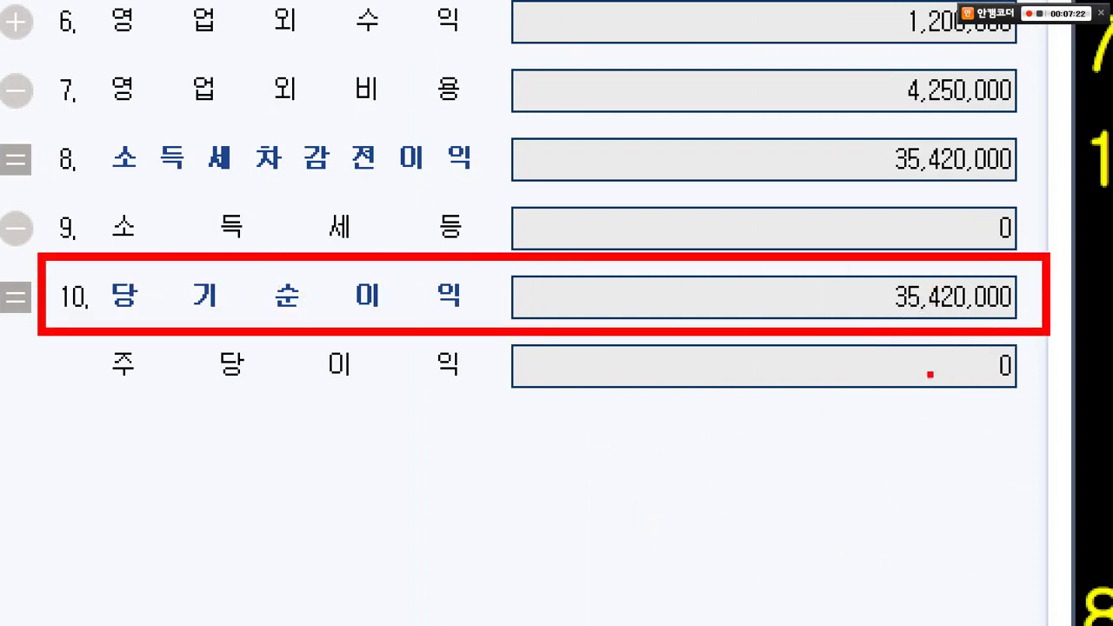
mouse_move(968, 371)
left_mouse_down()
mouse_move(838, 278)
mouse_move(1007, 212)
mouse_move(1000, 365)
mouse_move(967, 372)
left_mouse_up()
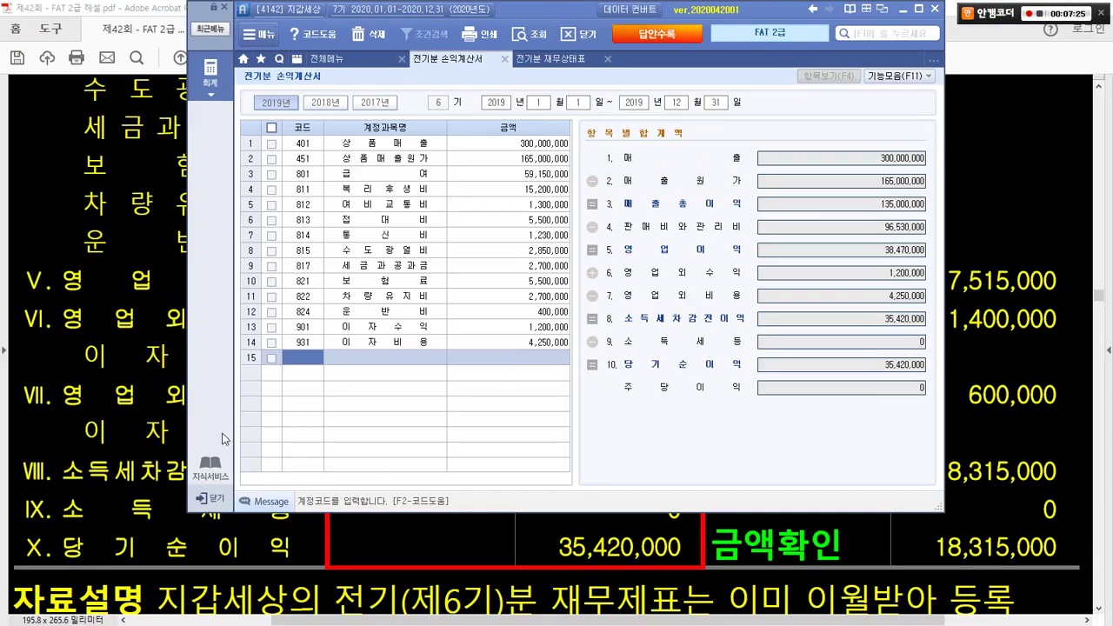
left_click(123, 369)
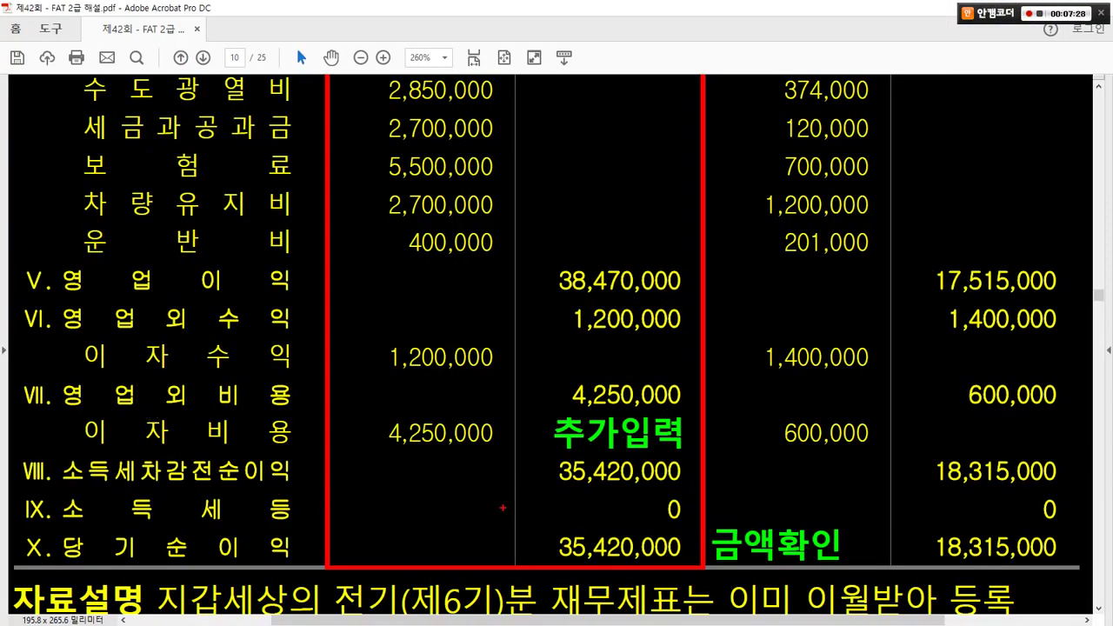
left_click_drag(515, 509, 701, 567)
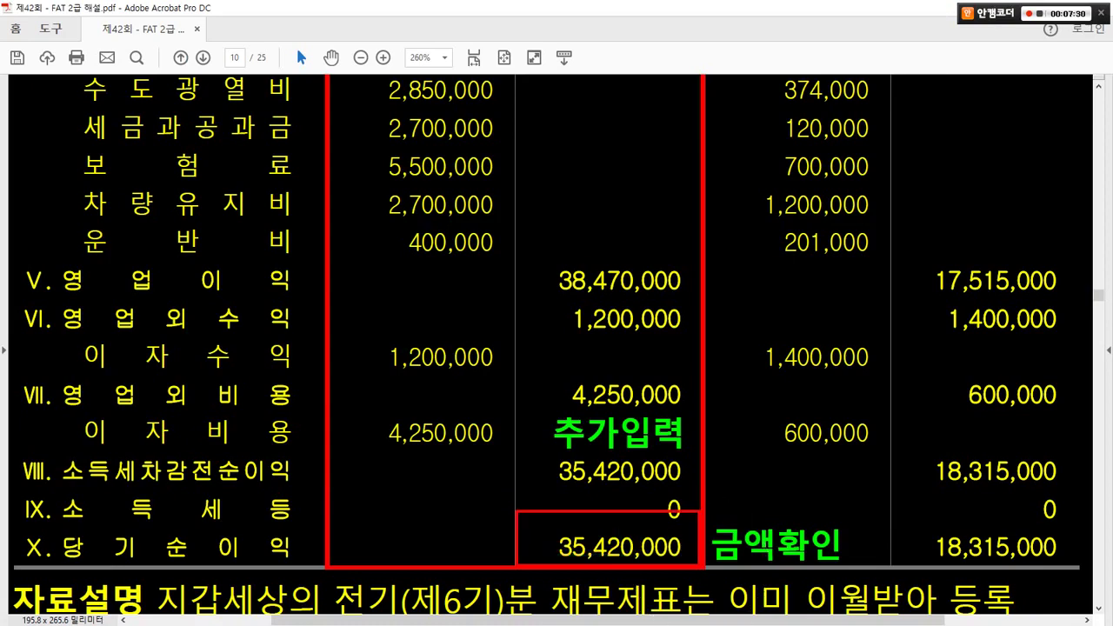
mouse_move(524, 488)
left_mouse_down()
mouse_move(542, 499)
mouse_move(548, 484)
left_mouse_up()
key("Escape")
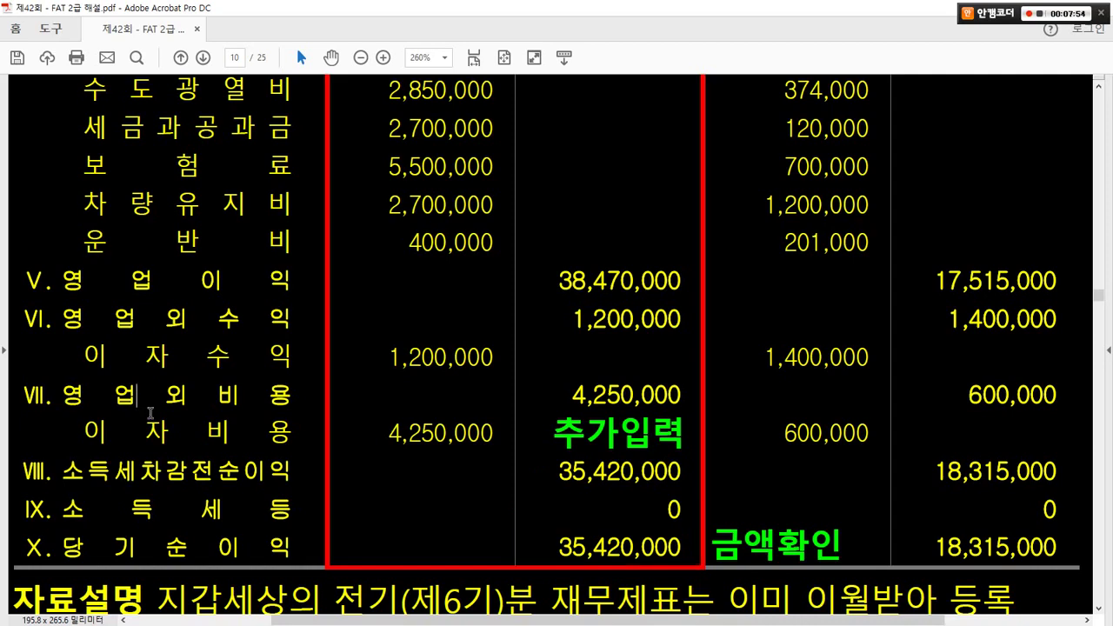
- Read the next task in the PDF, 거래처별 초기이월 등록 및 수정, including the 외상매출금 명세서
scroll(448, 458, "down", 2)
scroll(449, 458, "down", 6)
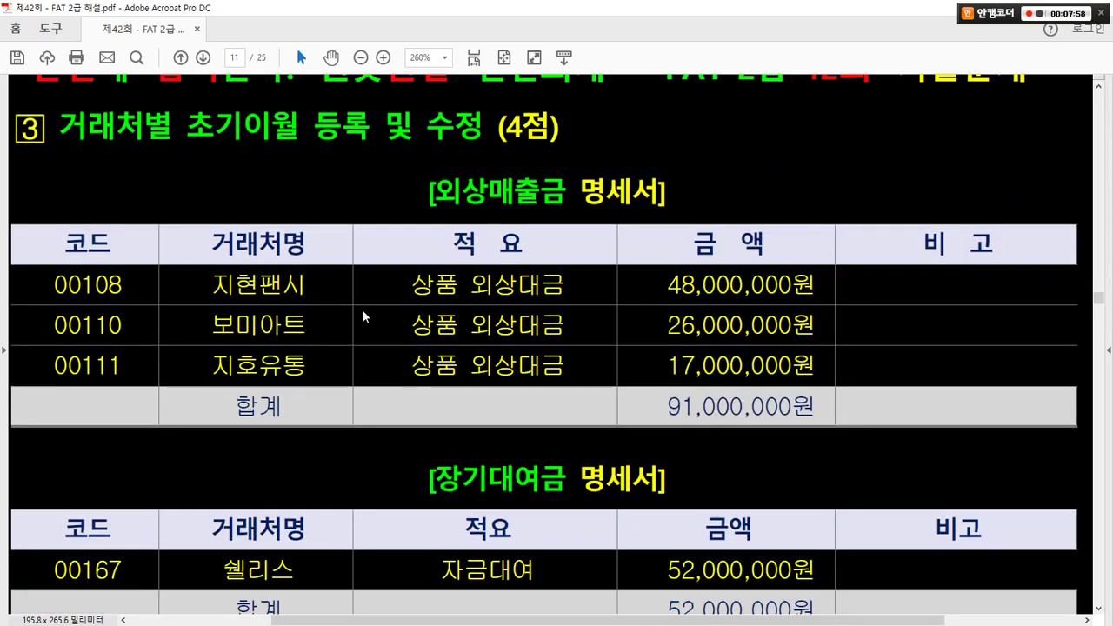
left_click_drag(176, 98, 312, 151)
left_click_drag(423, 168, 573, 208)
key("Escape")
- In the accounting program, close 전기분 재무상태표 and 전기분 손익계산서, and open 거래처별초기이월 from 기초정보관리
key("alt+Tab")
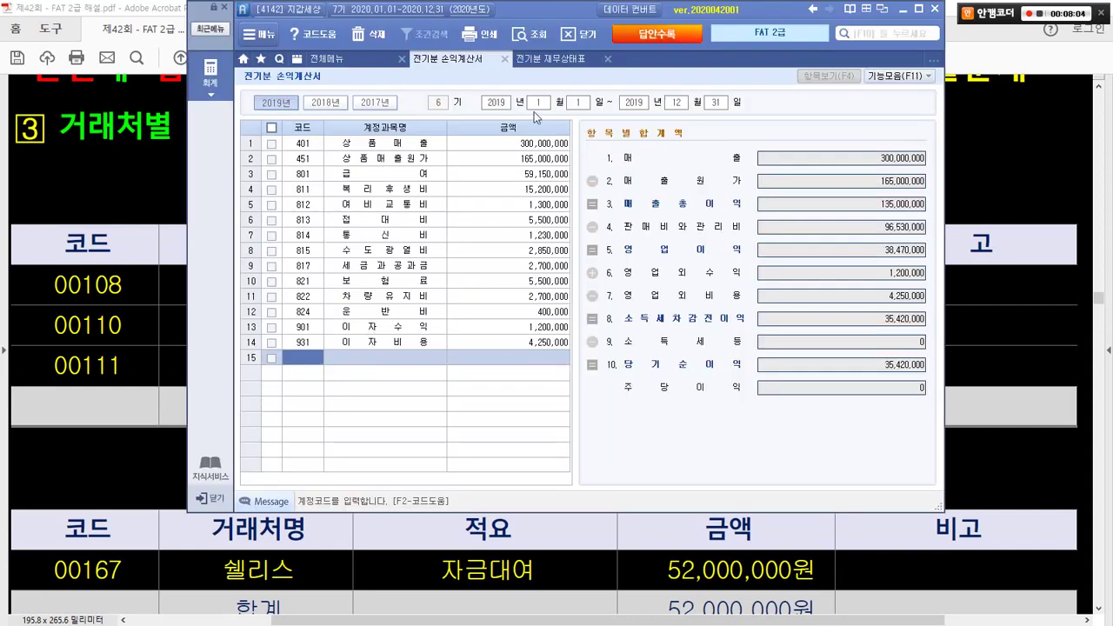
left_click(607, 59)
left_click(504, 58)
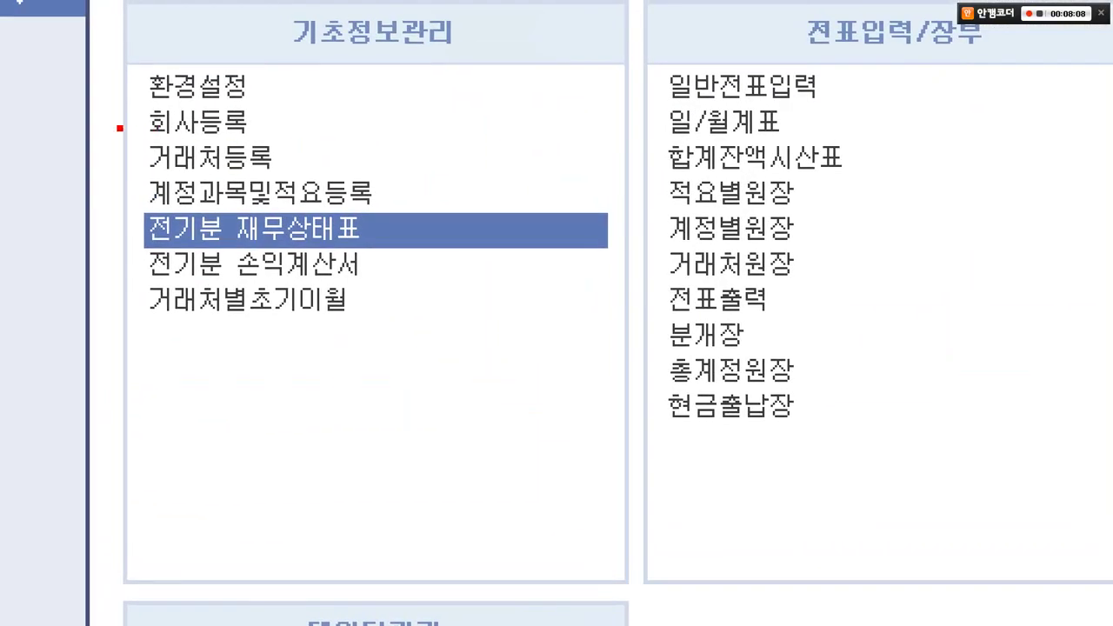
left_click_drag(127, 262, 402, 342)
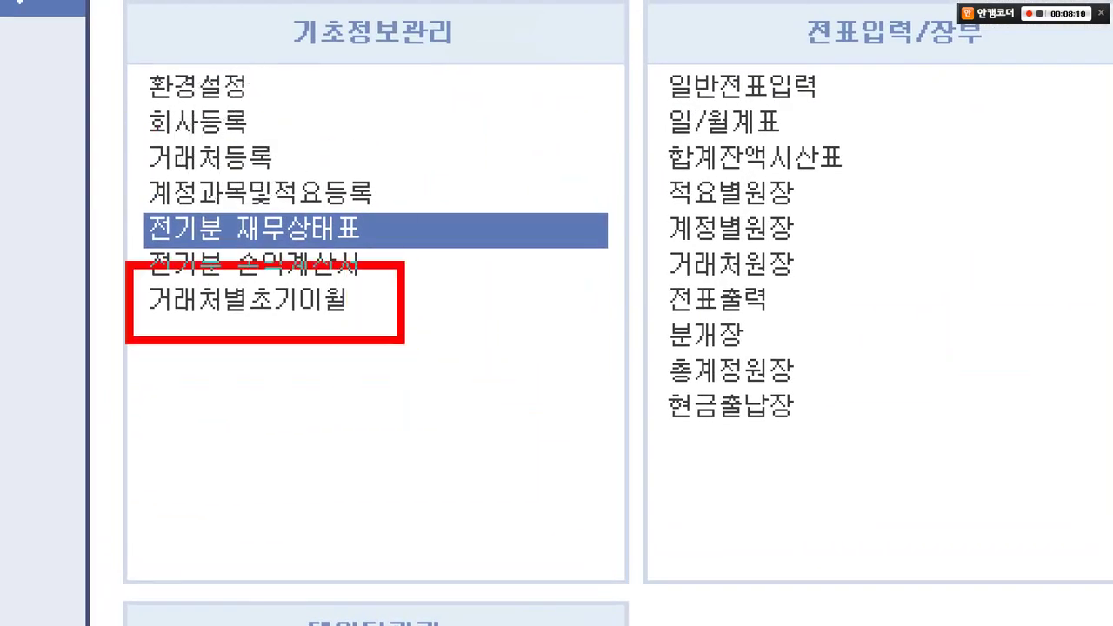
left_click_drag(368, 307, 513, 391)
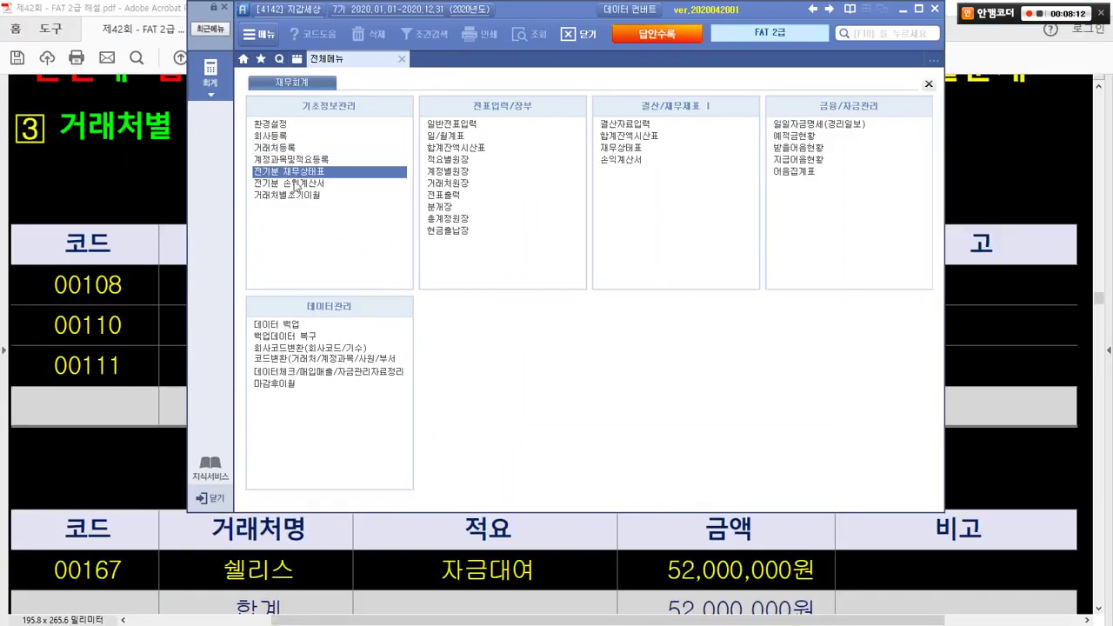
left_click(300, 195)
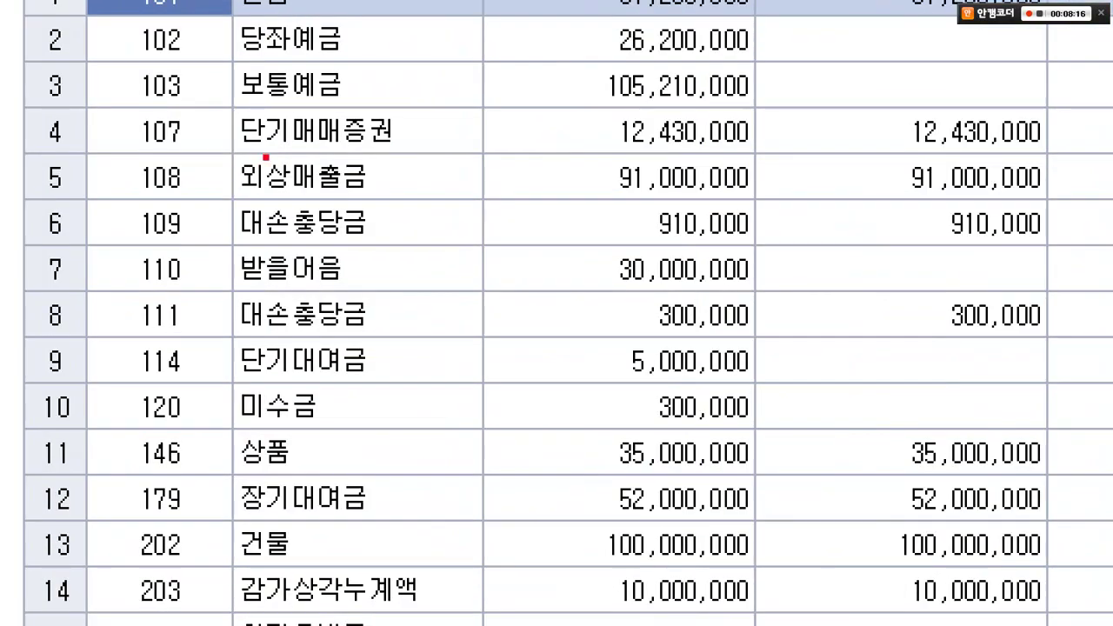
- Select the 외상매출금 account (108) in 거래처별초기이월 and locate its vendor entry grid
left_click_drag(269, 165, 460, 182)
left_click_drag(678, 196, 729, 198)
left_click_drag(407, 171, 556, 291)
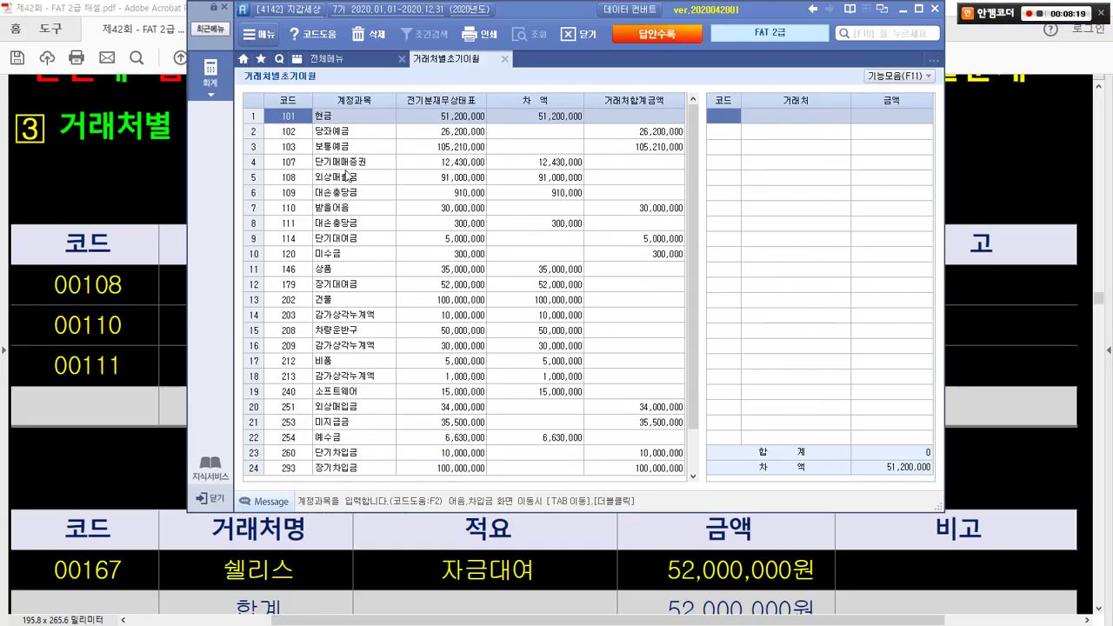
left_click(349, 180)
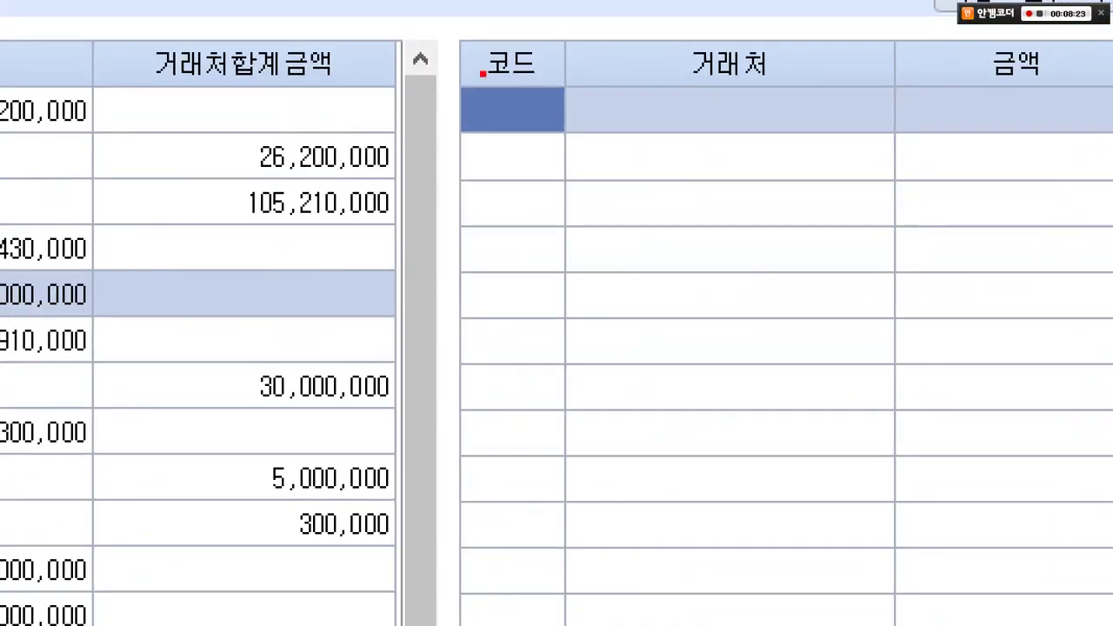
left_click_drag(446, 55, 1103, 182)
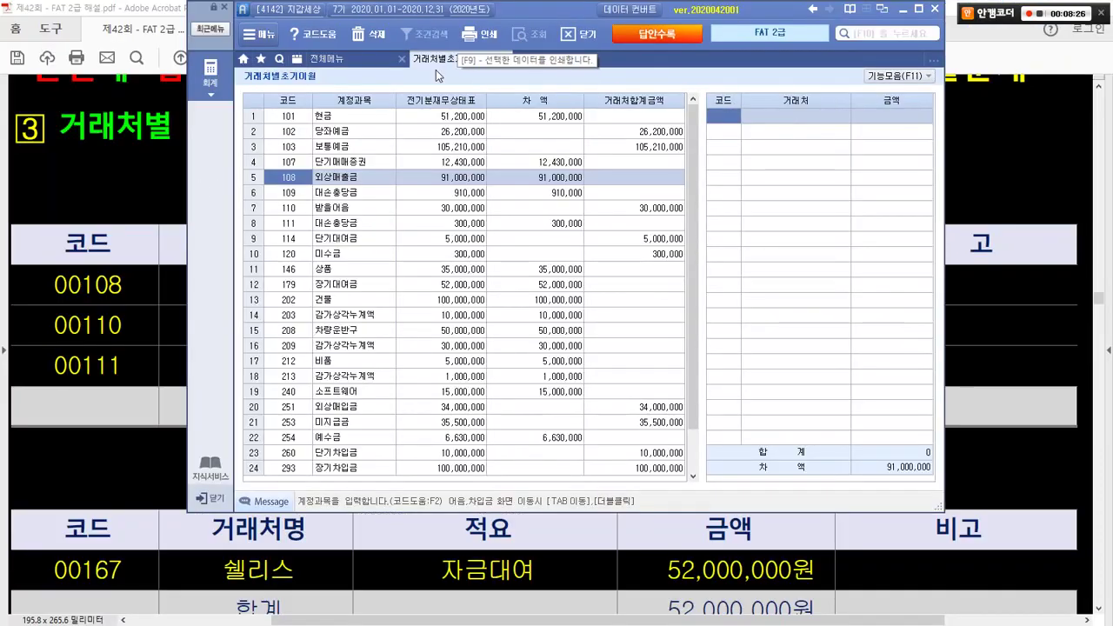
left_click_drag(533, 8, 508, 189)
- Review the 외상매출금 and 장기대여금 명세서 in the PDF, and move the accounting window down to uncover the first vendor line
left_click(535, 181)
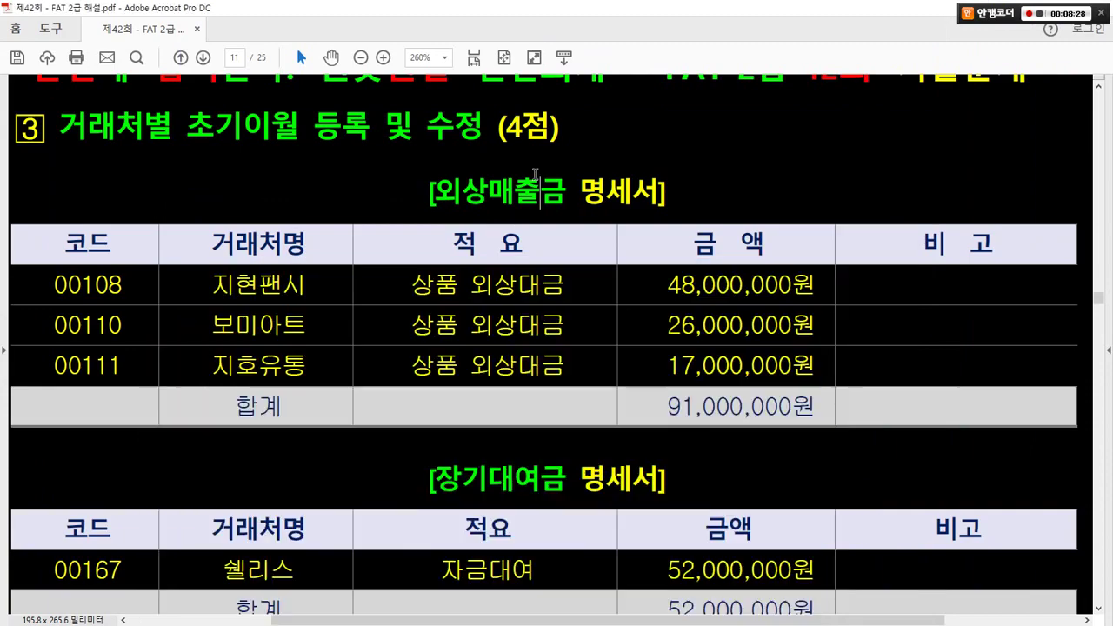
scroll(535, 174, "down", 2)
scroll(535, 174, "down", 1)
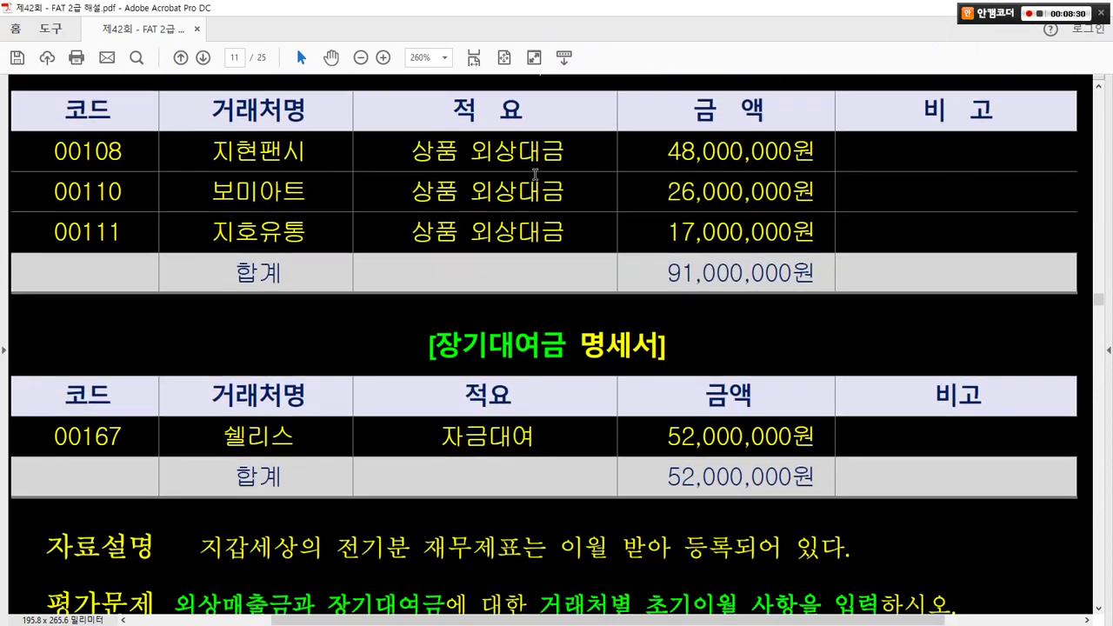
key("alt+Tab")
left_click_drag(519, 267, 514, 185)
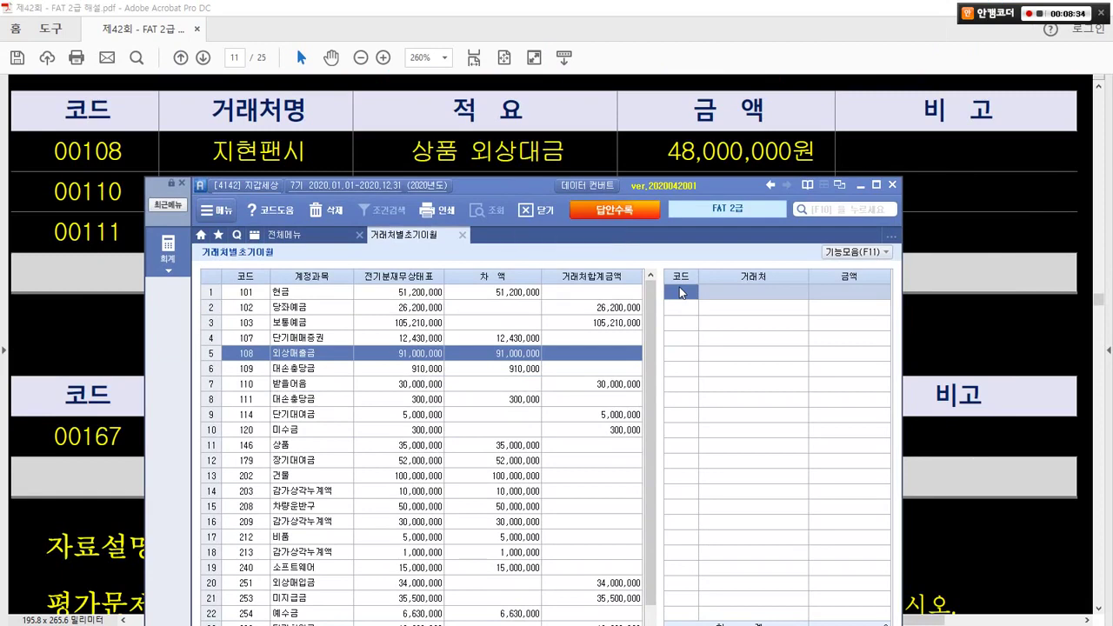
- Search the vendor code help for 지현 and enter 지현팬시 (00108) as the first vendor of 외상매출금
left_click(682, 292)
double_click(675, 292)
type("지현")
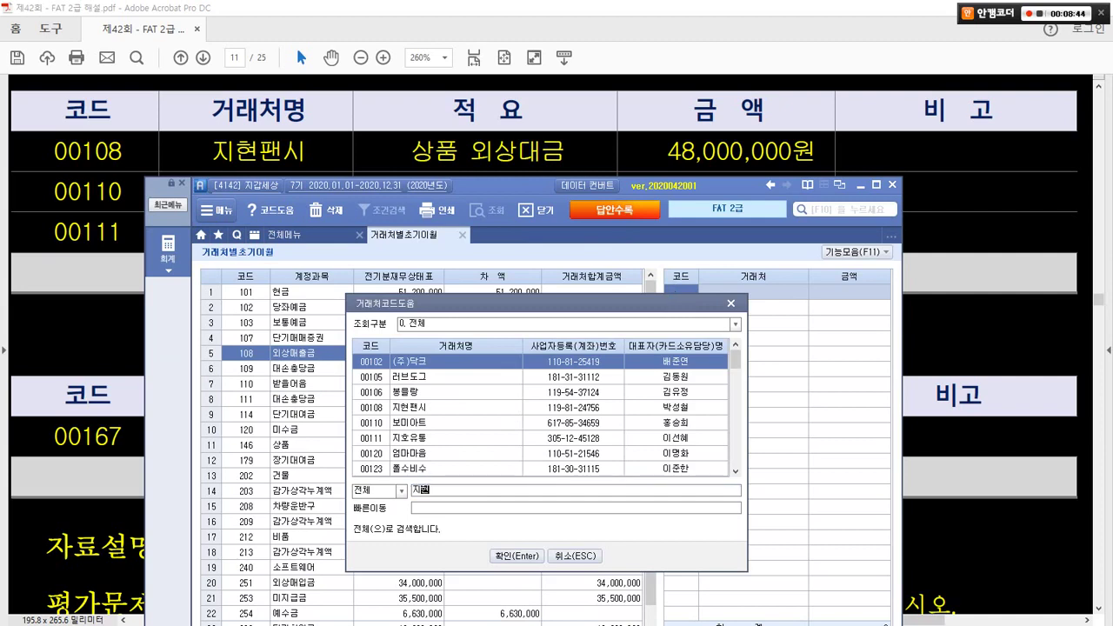
key("Return")
key("Return")
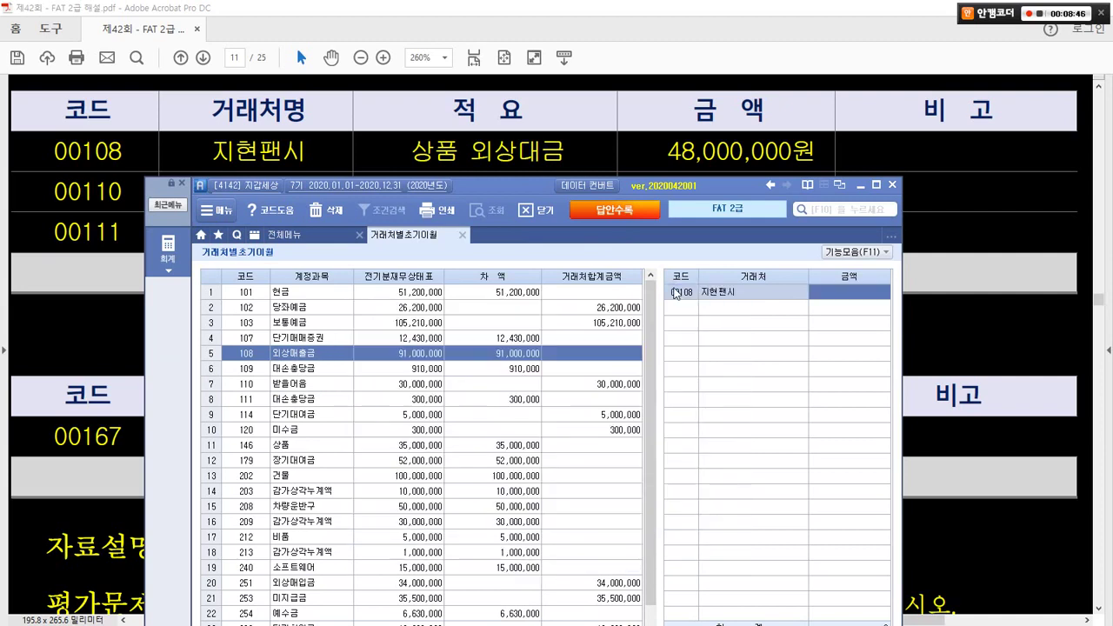
- Set the amount of 지현팬시 to 48,000,000 and move the accounting window down to uncover the remaining 외상매출금 vendor lines in the PDF
type("48000000")
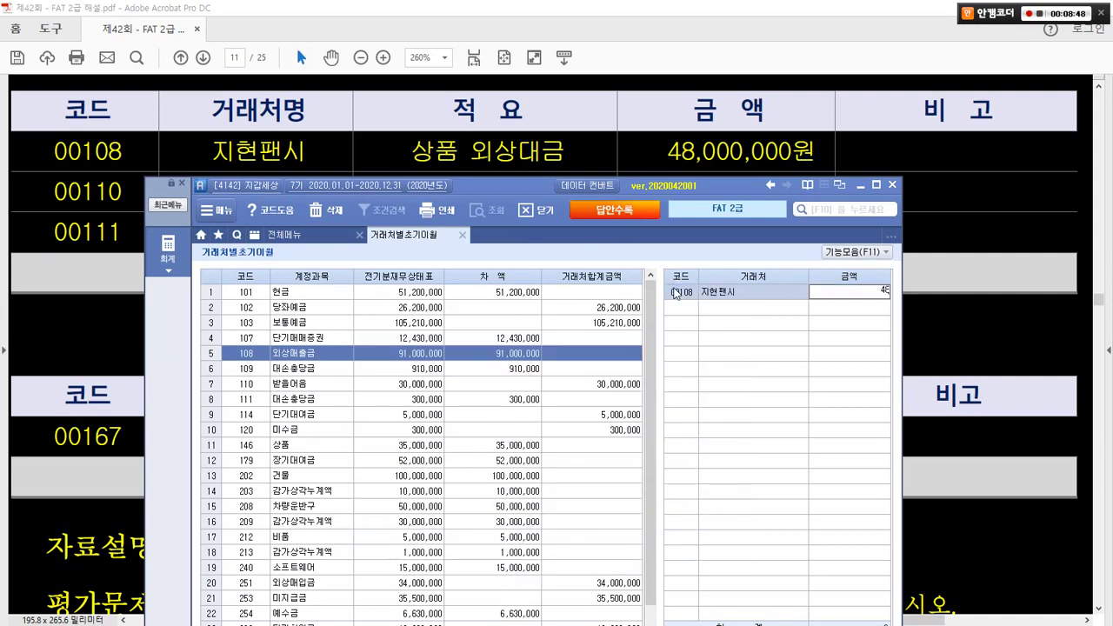
key("Return")
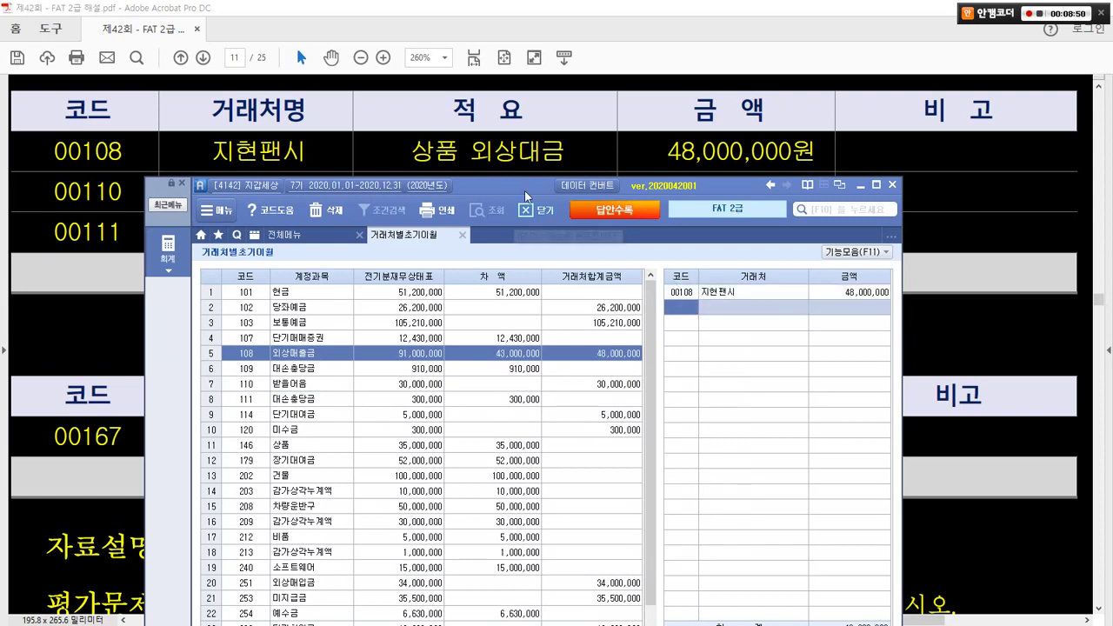
left_click_drag(507, 196, 490, 259)
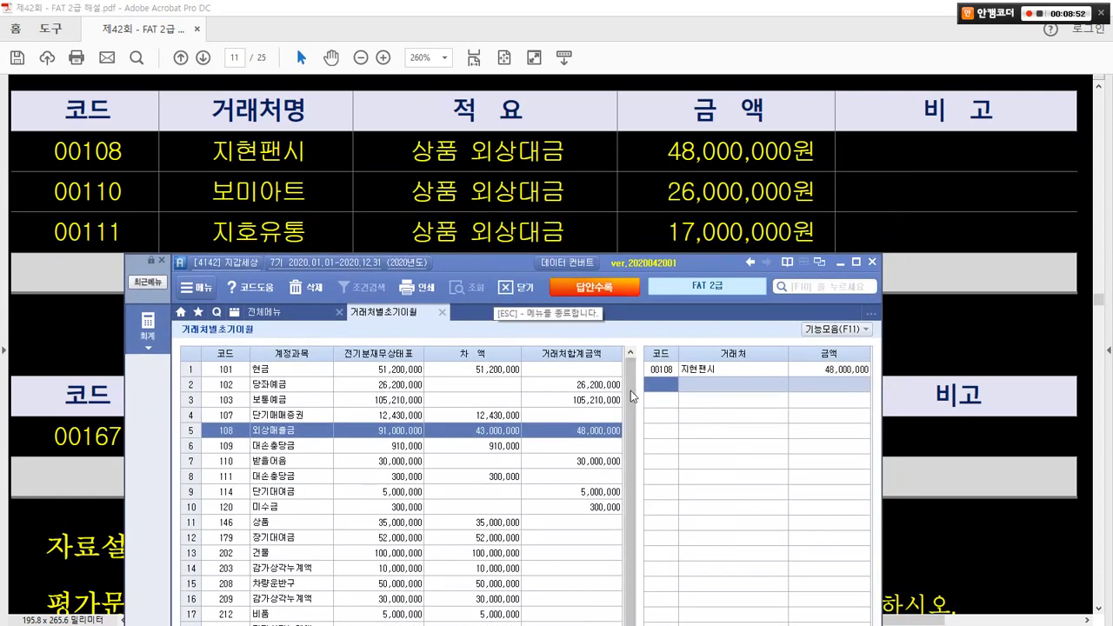
- Search the vendor code help for 보미 and add 보미아트 (00110) under 외상매출금 with an amount of 26,000,000
key("F2")
type("보미")
key("Return")
key("Return")
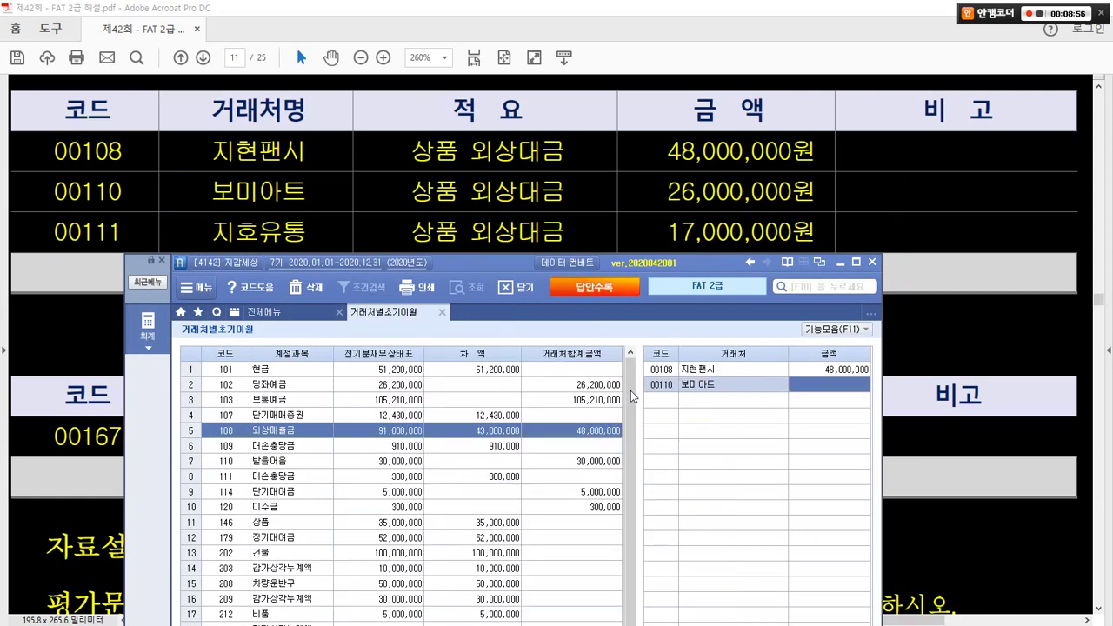
type("26000000")
key("Return")
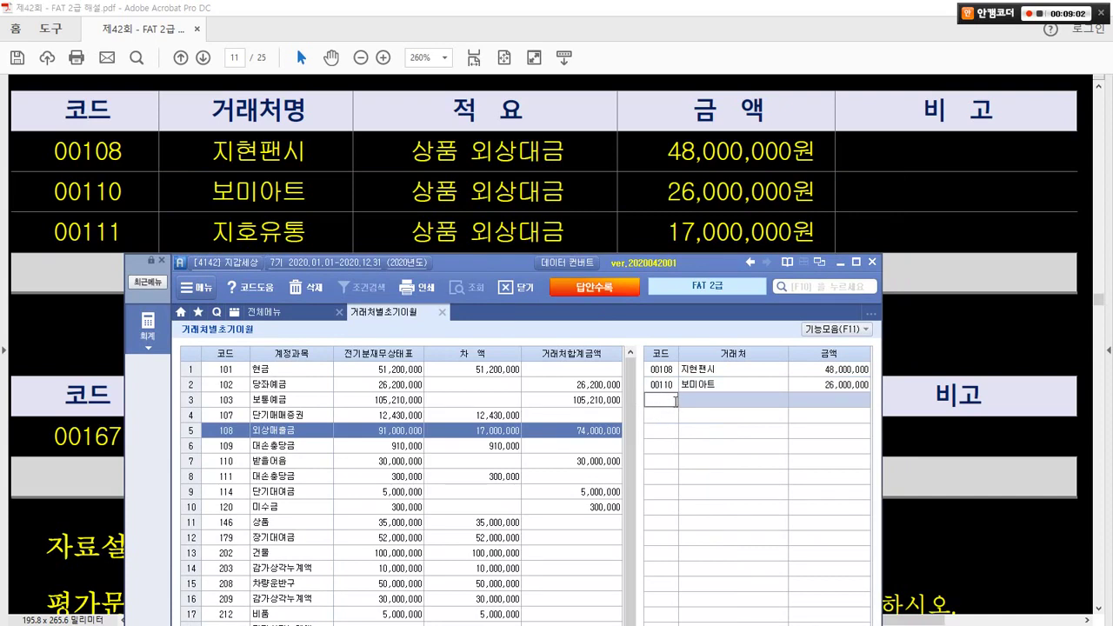
- Search the vendor code help for 111 and add 지호유통 (00111) under 외상매출금 with an amount of 17,000,000
key("F2")
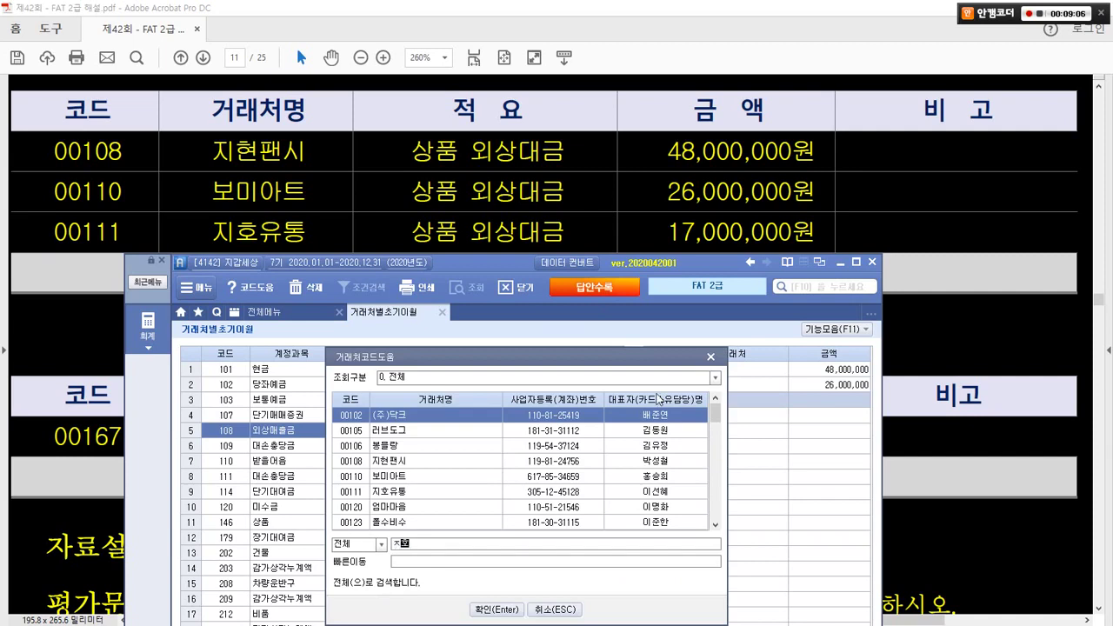
type("111")
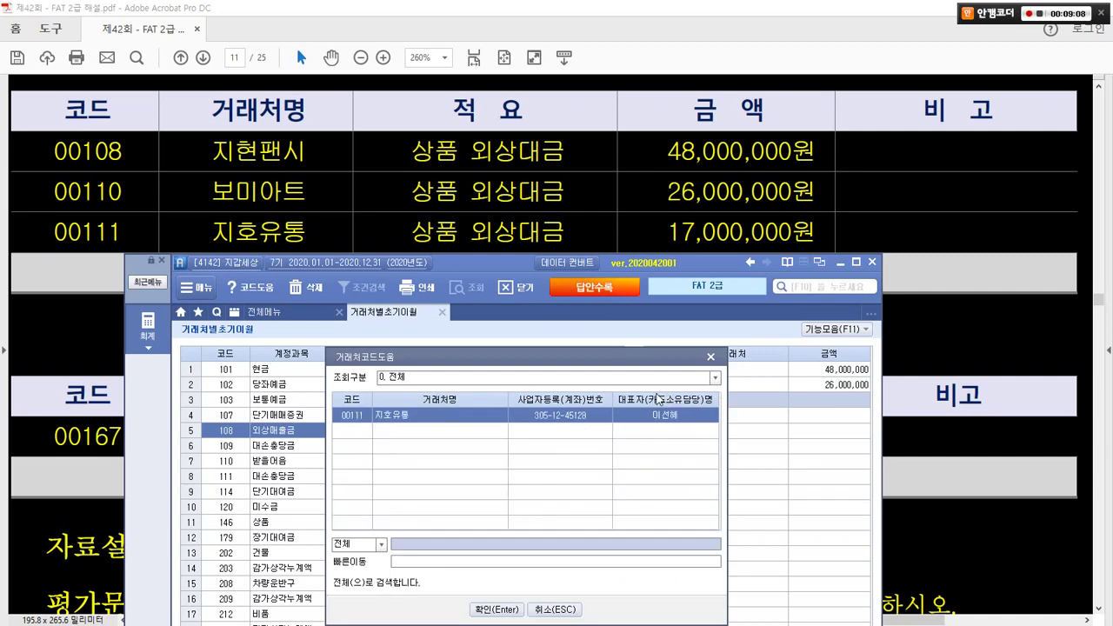
key("Return")
type("17000000")
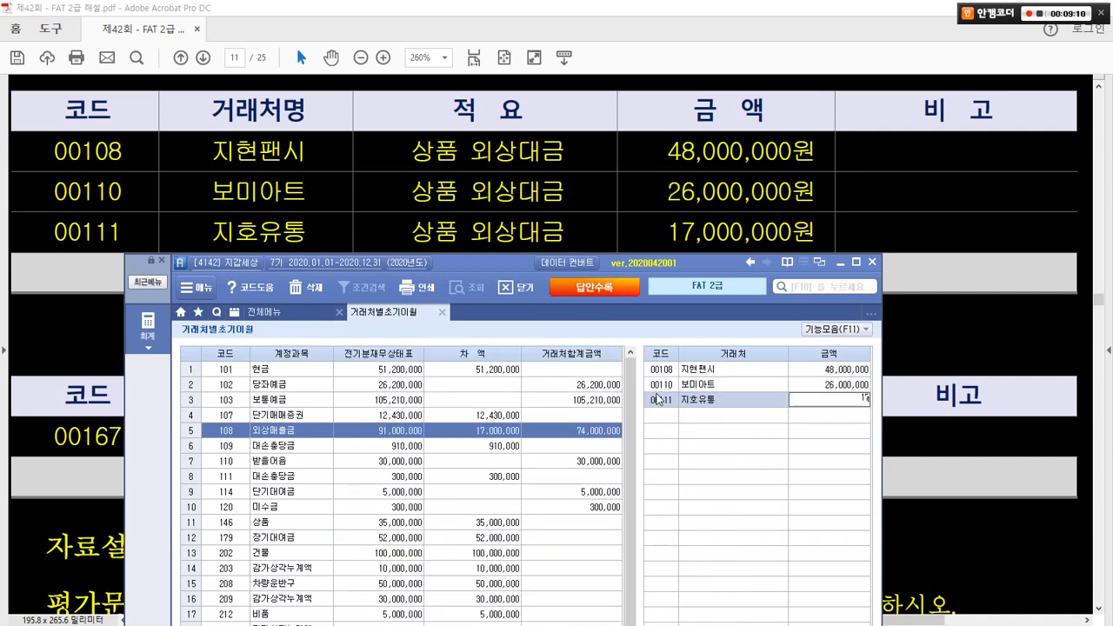
key("Return")
- Move the accounting window up and check the 합계 and 차액 of the 외상매출금 vendor entries
left_click_drag(484, 259, 491, 15)
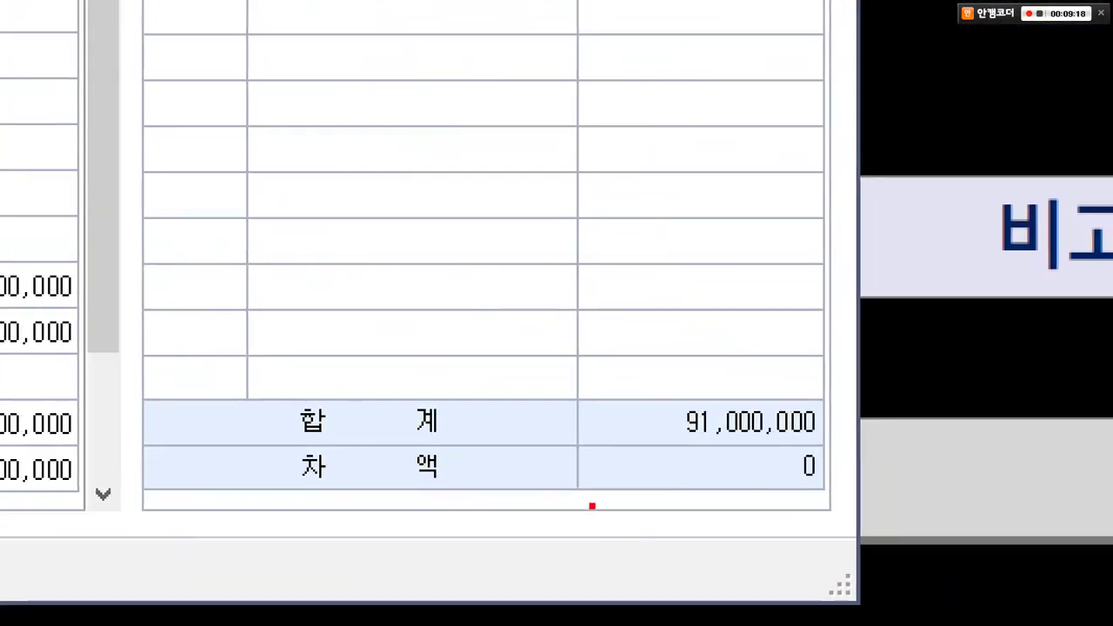
mouse_move(265, 442)
left_mouse_down()
mouse_move(870, 507)
mouse_move(821, 501)
mouse_move(758, 447)
mouse_move(861, 469)
mouse_move(826, 497)
left_mouse_up()
mouse_move(793, 398)
left_mouse_down()
mouse_move(809, 434)
mouse_move(885, 354)
left_mouse_up()
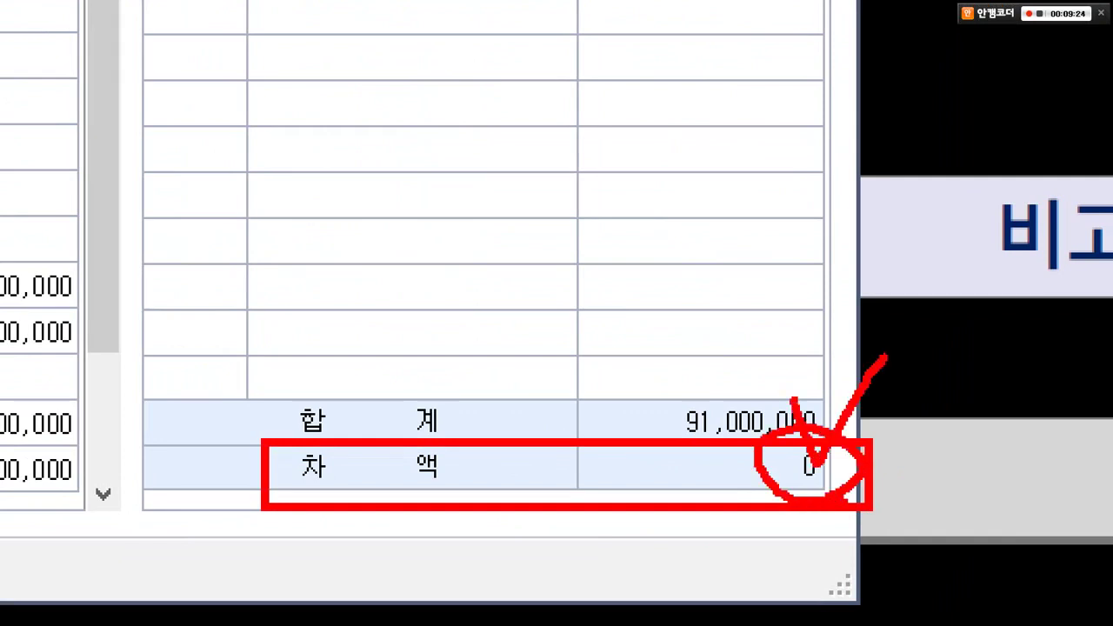
key("Escape")
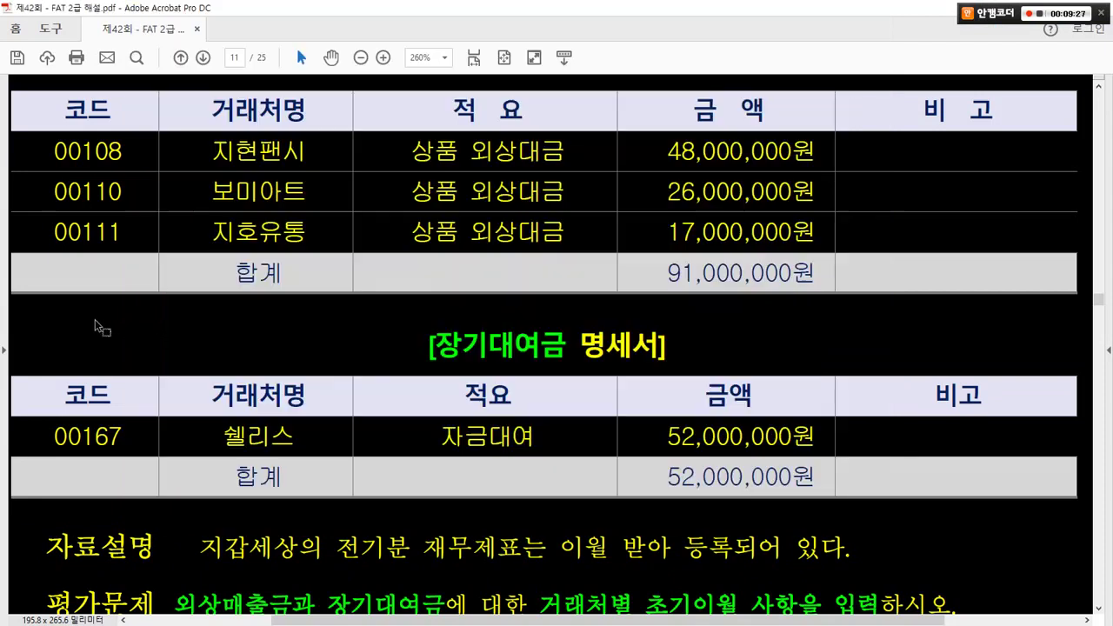
- Check the 장기대여금 명세서 in the PDF and find the 장기대여금 account (179) in 거래처별초기이월 by searching for 장기대
left_click(113, 328)
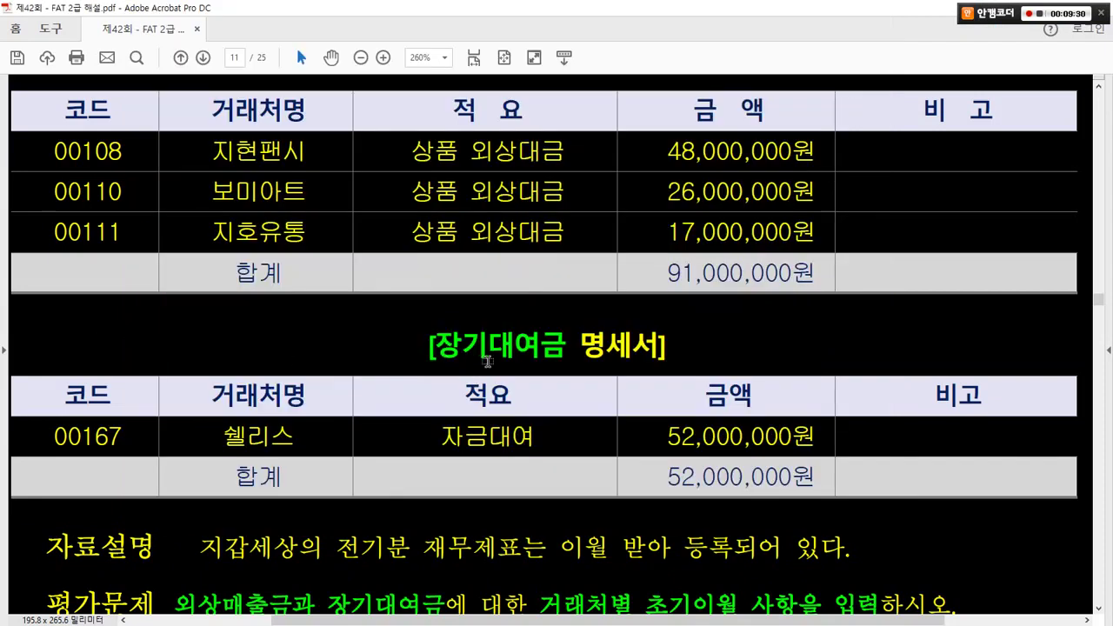
key("alt+Tab")
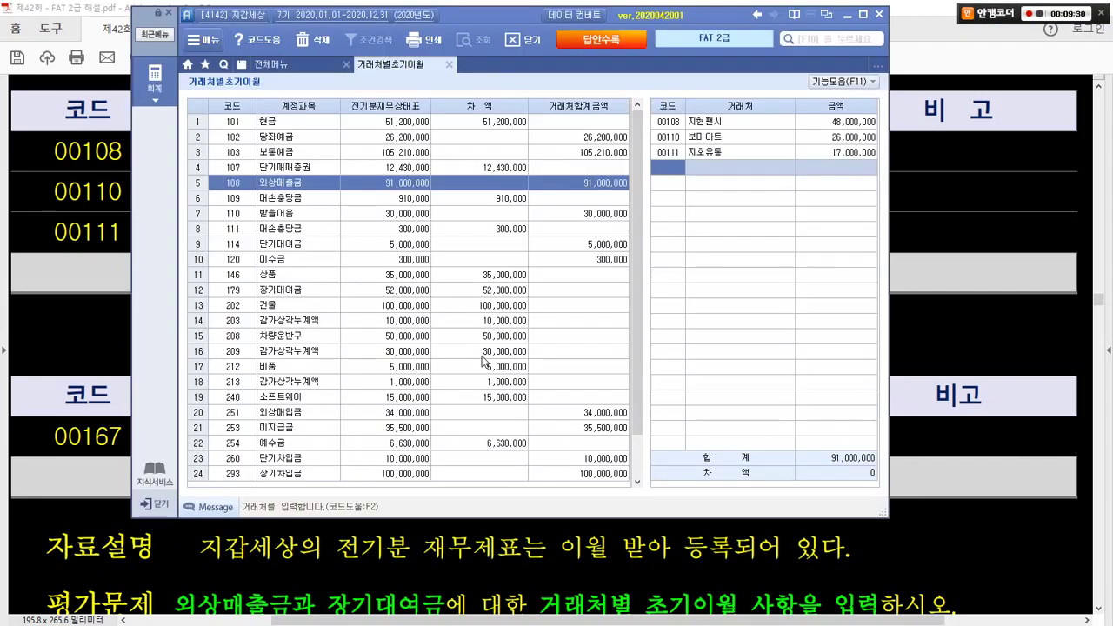
left_click(230, 223)
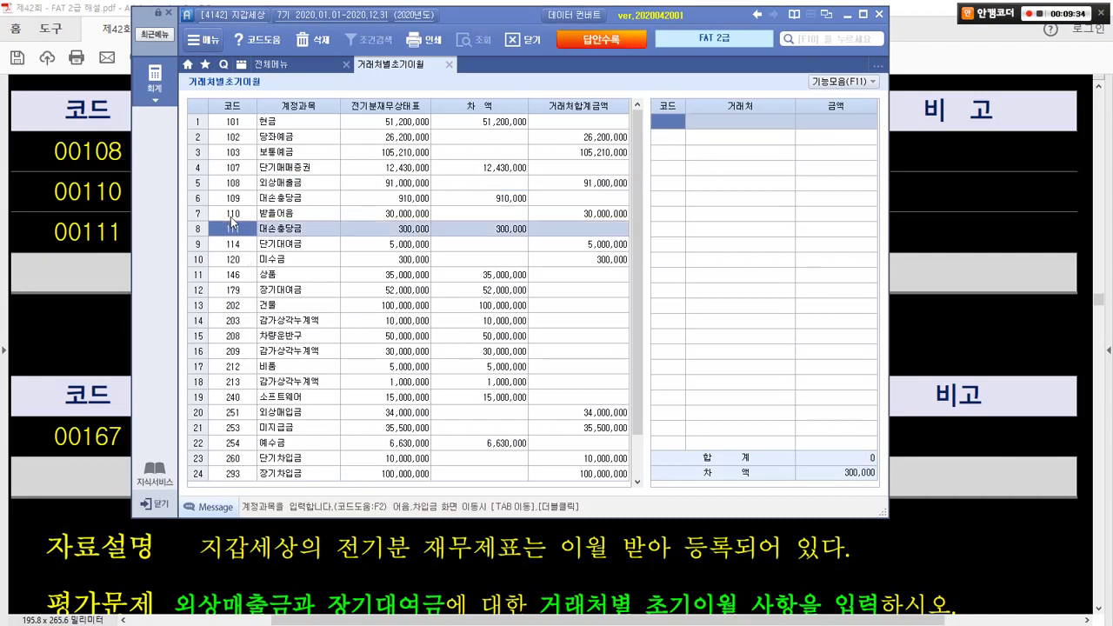
key("ctrl+f")
type("장기대")
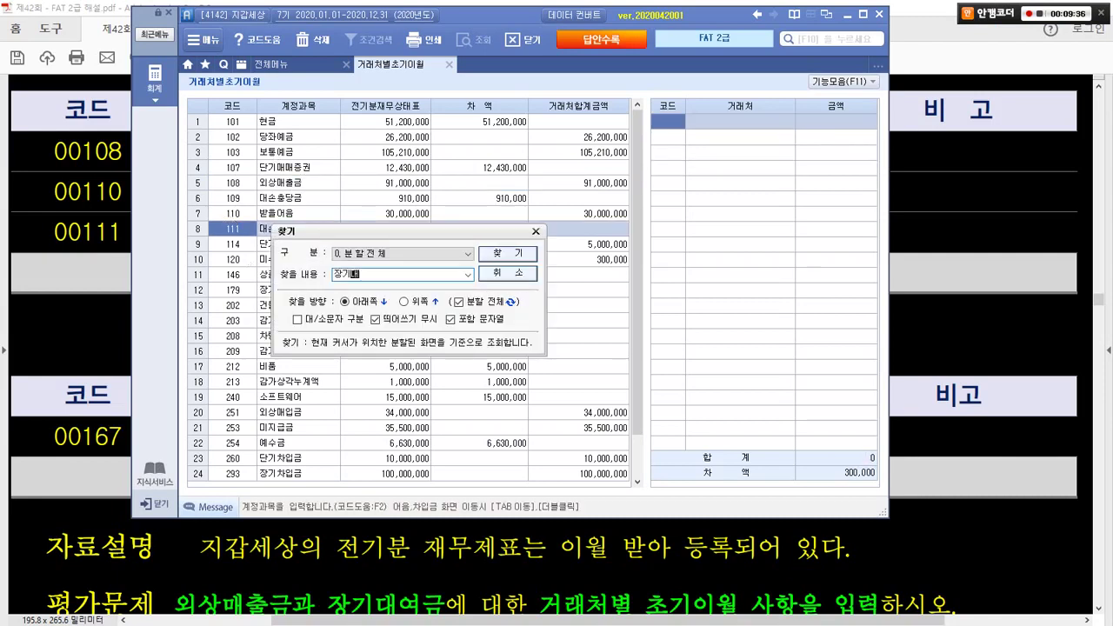
key("Return")
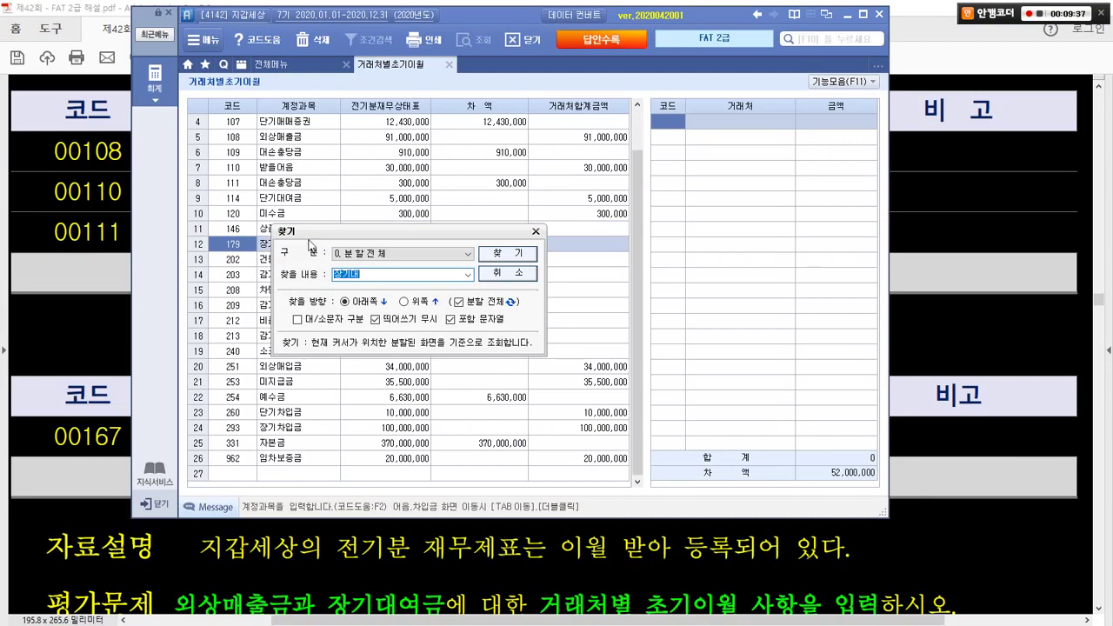
left_click(536, 231)
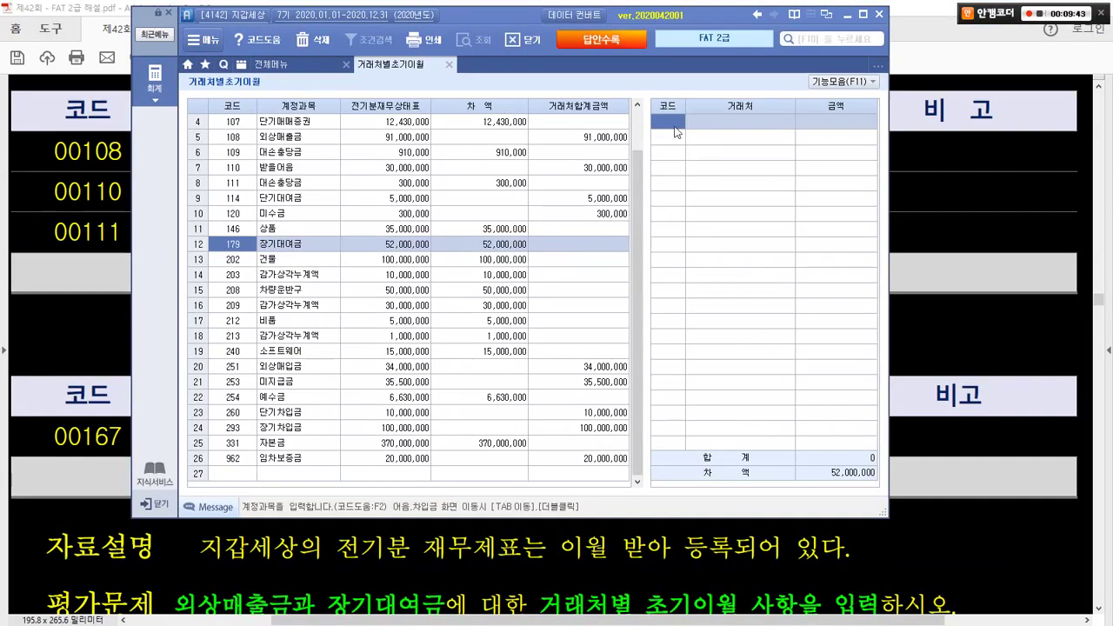
- Arrange the accounting window below the 장기대여금 명세서 in the PDF so that its vendor line stays readable
left_click_drag(520, 16, 546, 211)
left_click(538, 112)
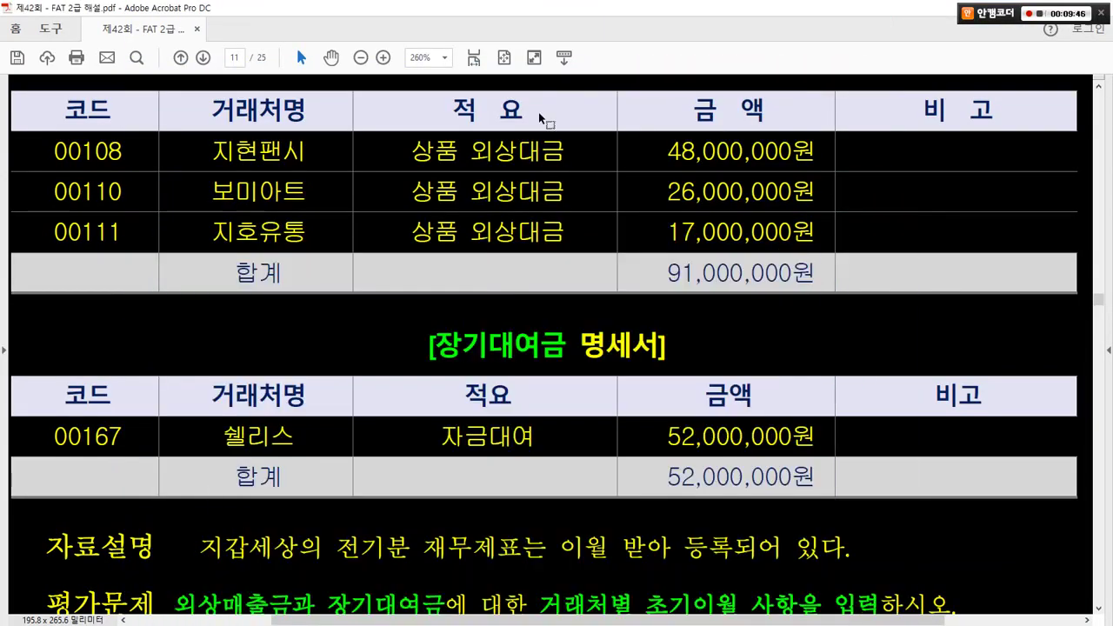
scroll(547, 243, "down", 4)
key("alt+Tab")
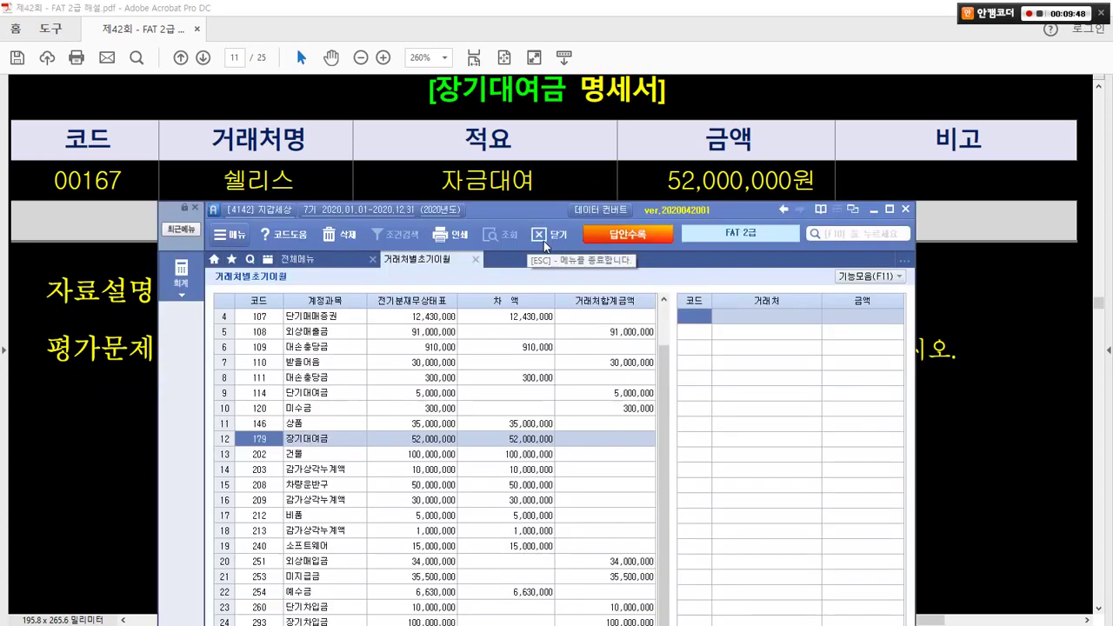
left_click_drag(525, 212, 478, 196)
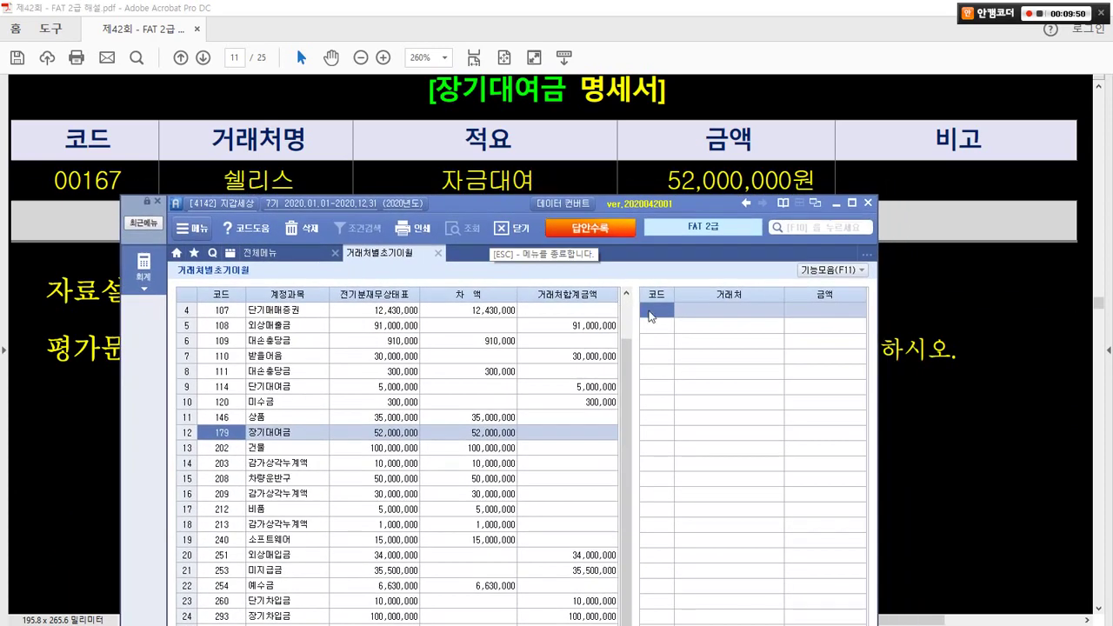
- Search the vendor code help for 쉘리 and add 쉘리스 (00167) under 장기대여금 with an amount of 52,000,000
left_click(648, 309)
key("F2")
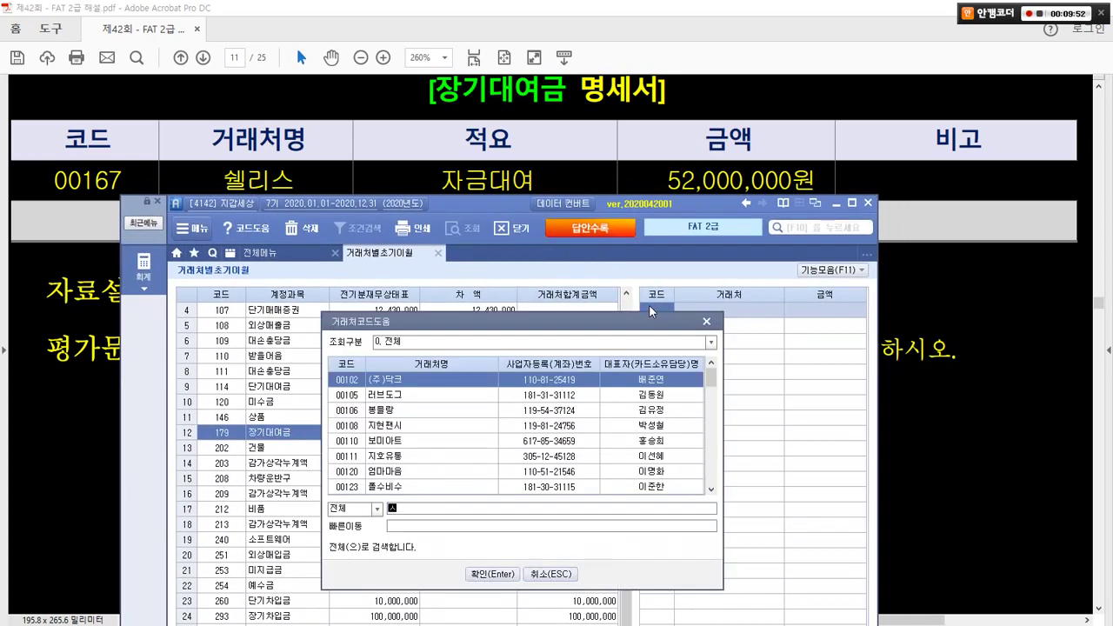
type("쉘리")
key("Return")
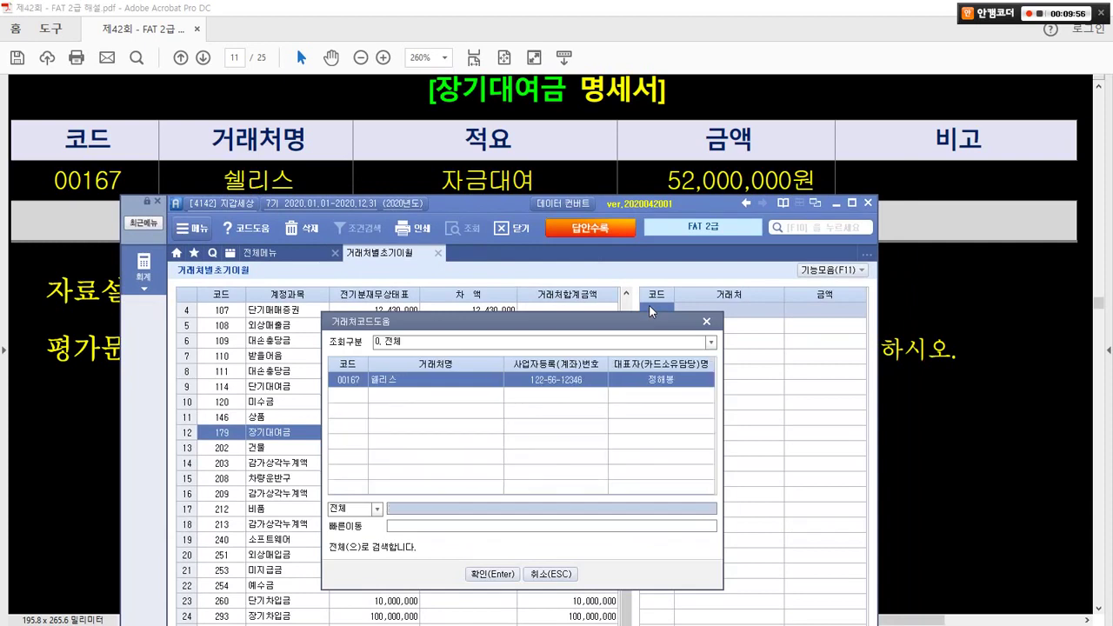
key("Return")
type("52000000")
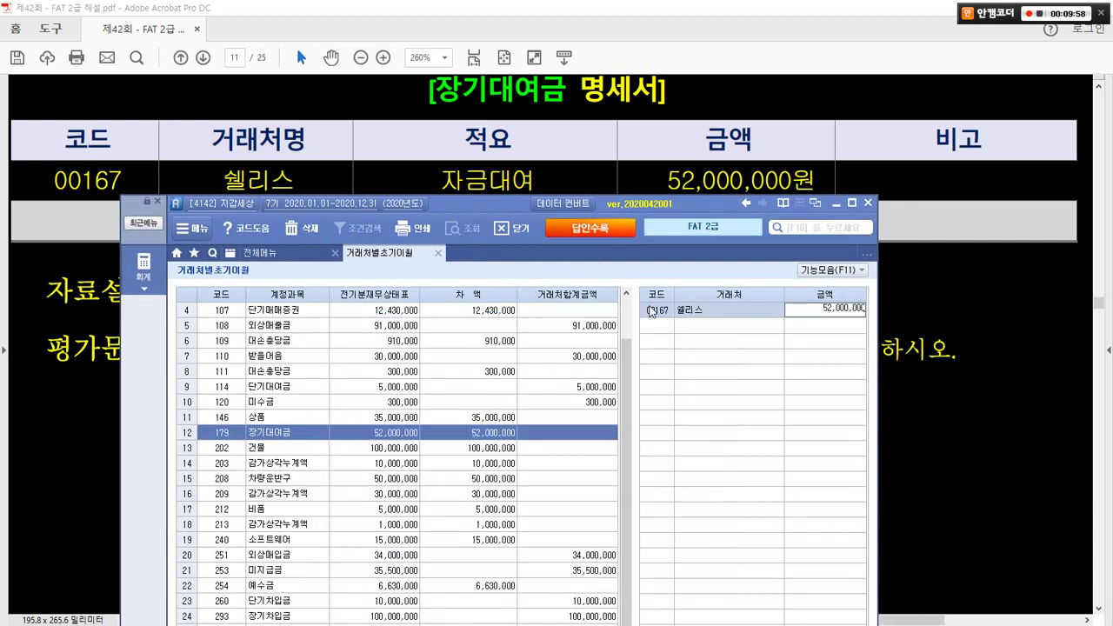
key("Return")
- Compare the 장기대여금 entry with the PDF and check its 합계 and 차액
left_click_drag(468, 203, 472, 296)
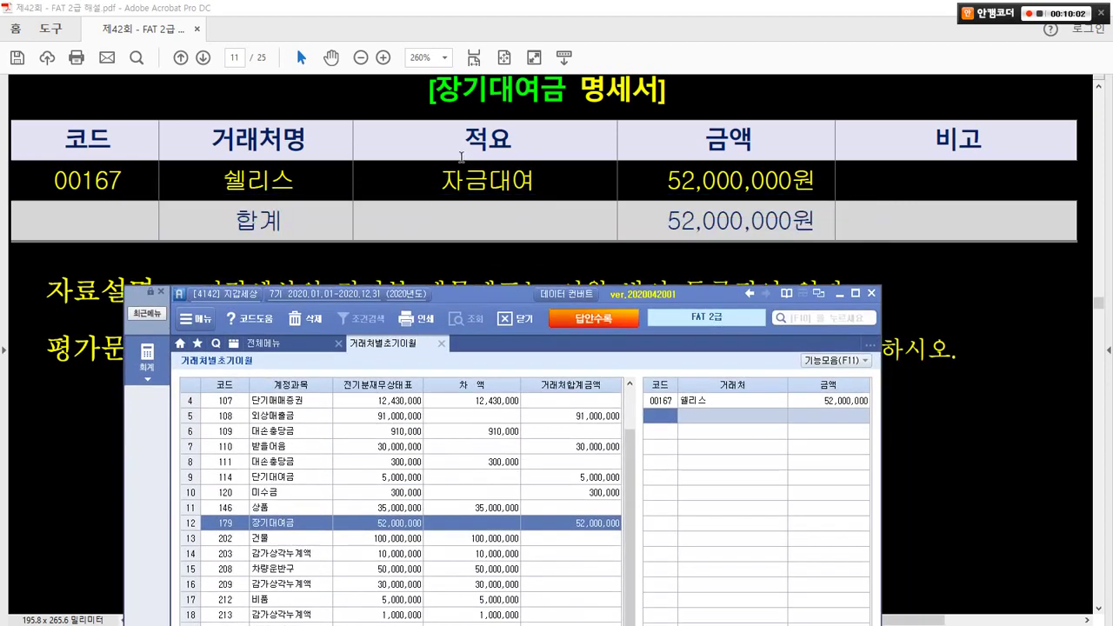
left_click_drag(480, 289, 481, 57)
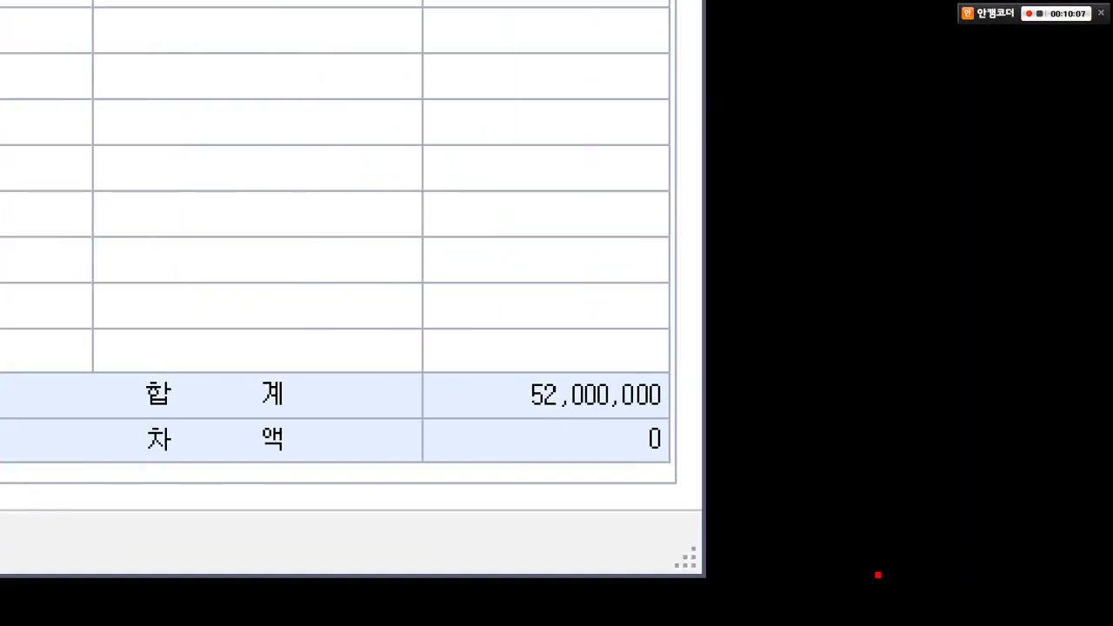
left_click_drag(62, 397, 708, 498)
mouse_move(599, 423)
left_mouse_down()
mouse_move(628, 459)
mouse_move(609, 406)
left_mouse_up()
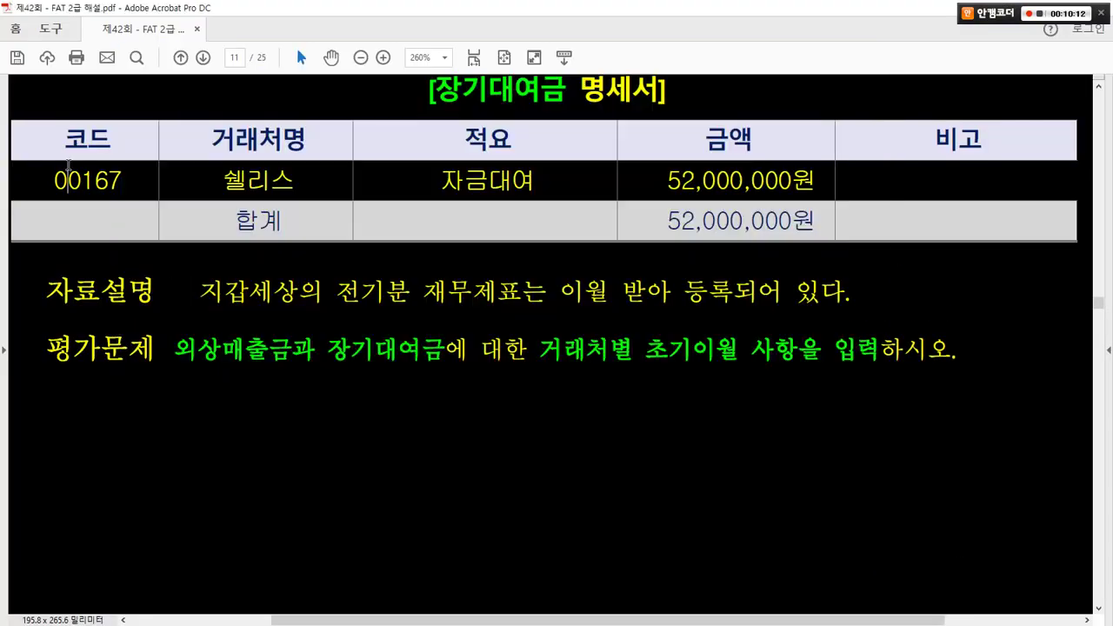
- Go to 문제 2 거래자료입력 in the PDF and examine the 자동차세 세액 신고납부서 of the first voucher task, including the tax payable
left_click(67, 165)
scroll(463, 413, "down", 5)
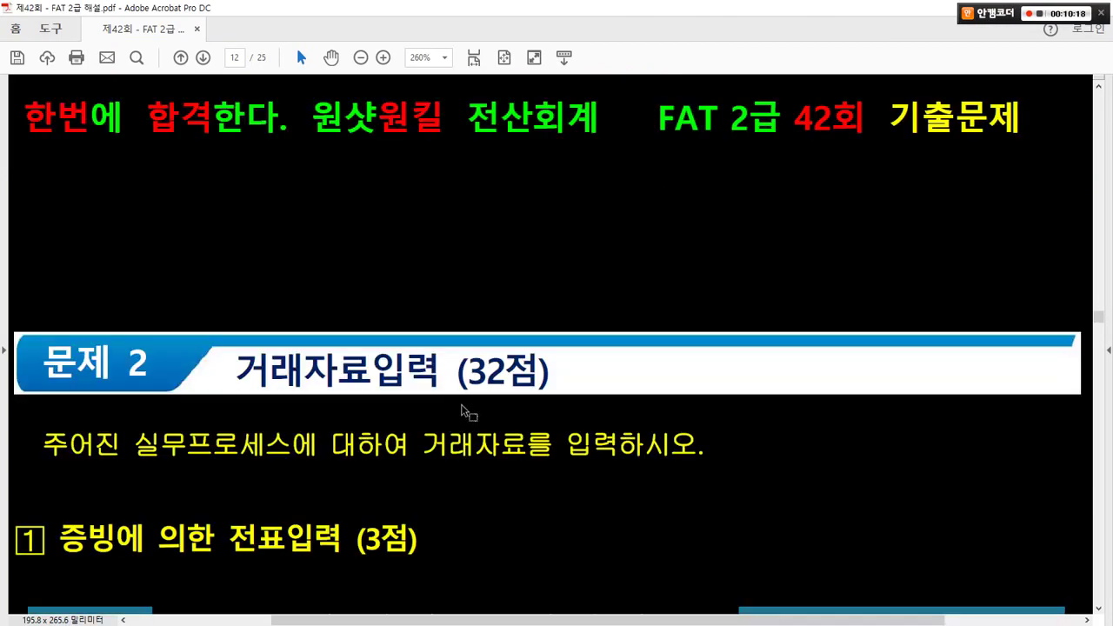
scroll(468, 410, "down", 3)
scroll(468, 410, "down", 3)
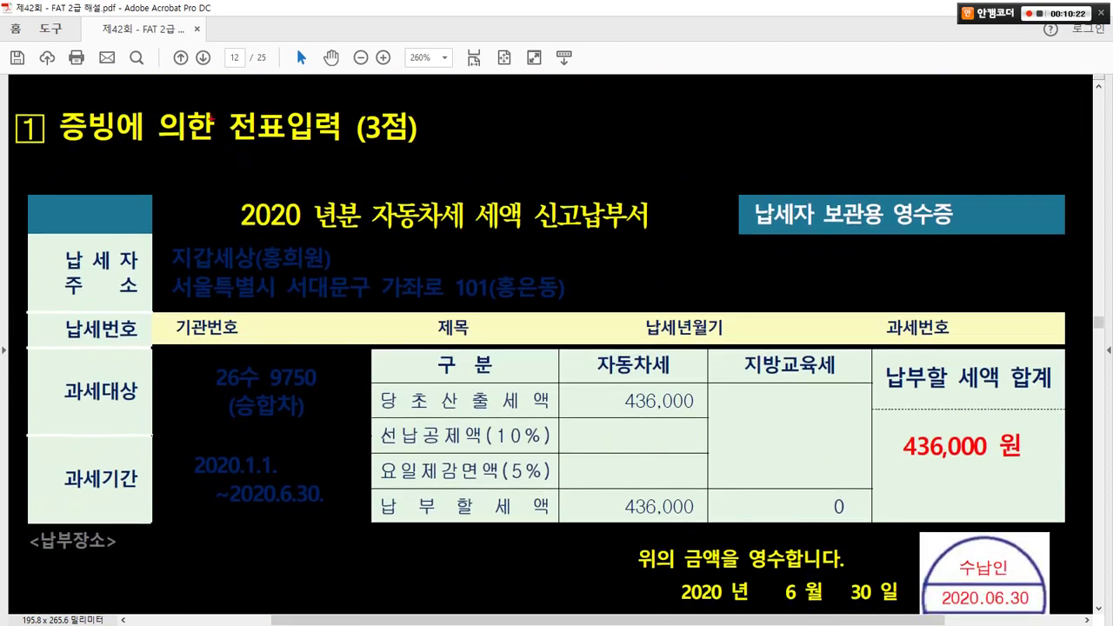
left_click_drag(188, 96, 379, 156)
left_click_drag(233, 183, 312, 243)
mouse_move(346, 182)
left_mouse_down()
mouse_move(449, 231)
mouse_move(665, 242)
left_mouse_up()
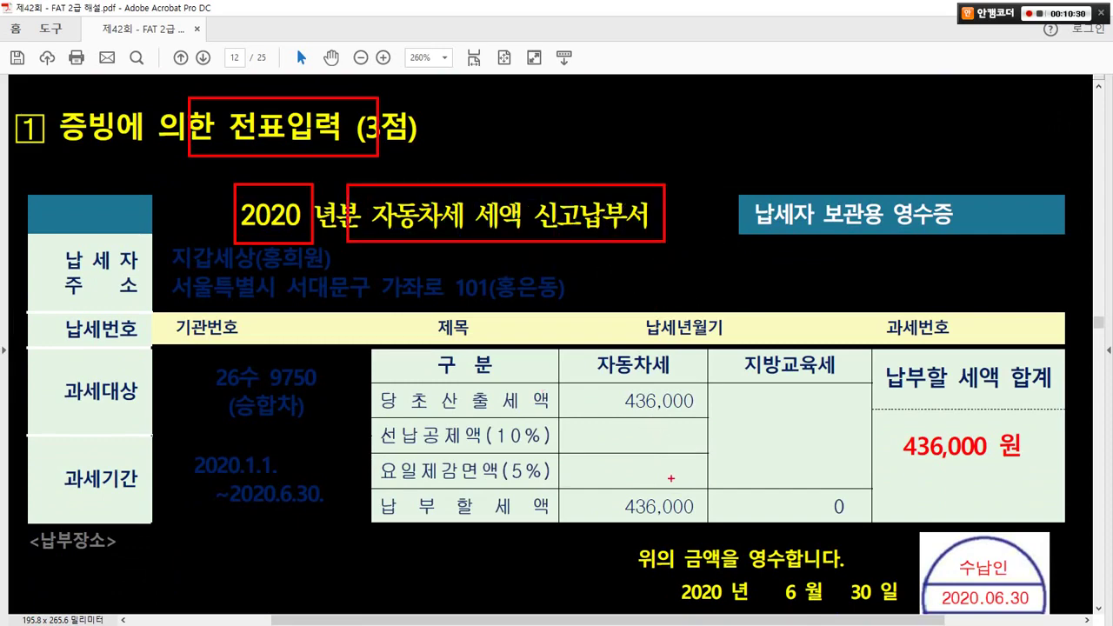
mouse_move(664, 525)
left_mouse_down()
mouse_move(604, 501)
mouse_move(694, 522)
left_mouse_up()
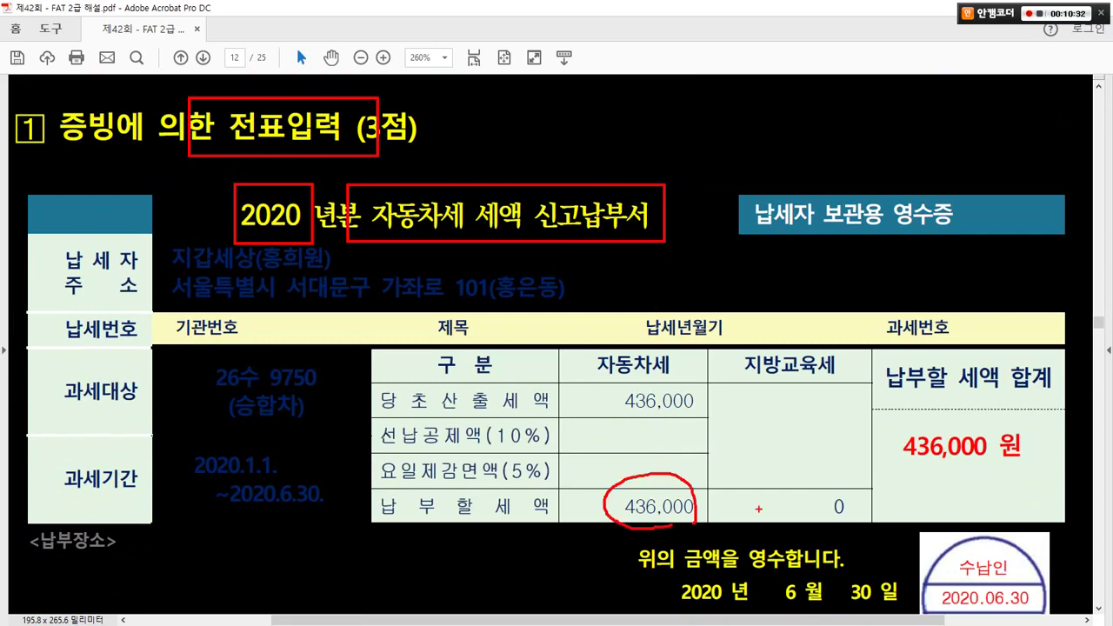
left_click_drag(934, 478, 984, 459)
key("Escape")
- Examine the receipt's payment date, the 수납인 bank stamp and the 자료설명 of the 자동차세 task
scroll(416, 340, "down", 4)
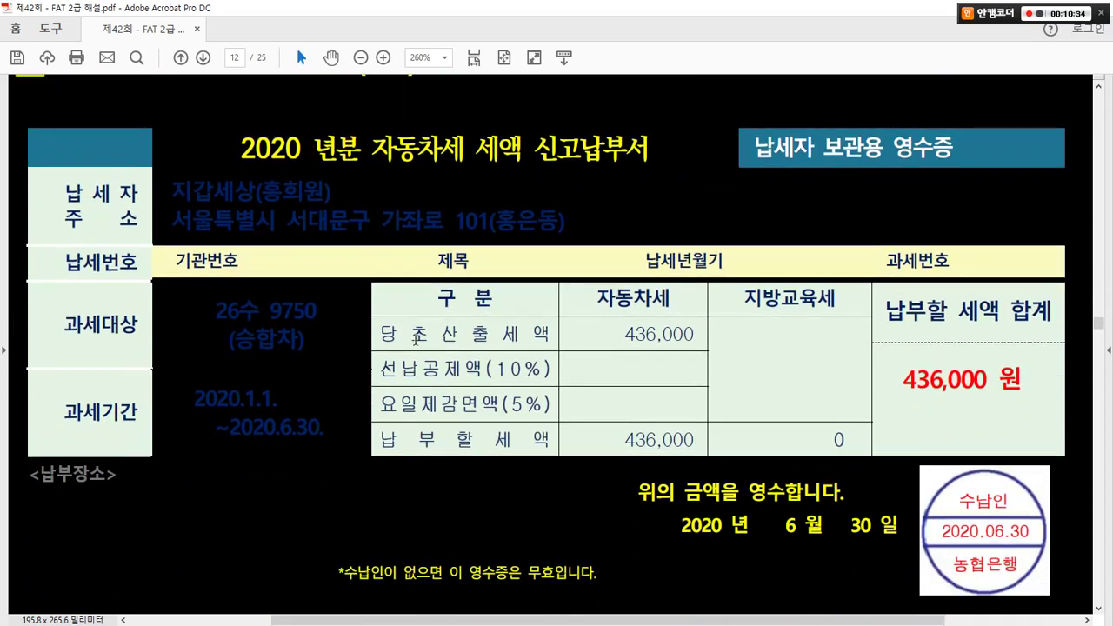
scroll(415, 340, "down", 1)
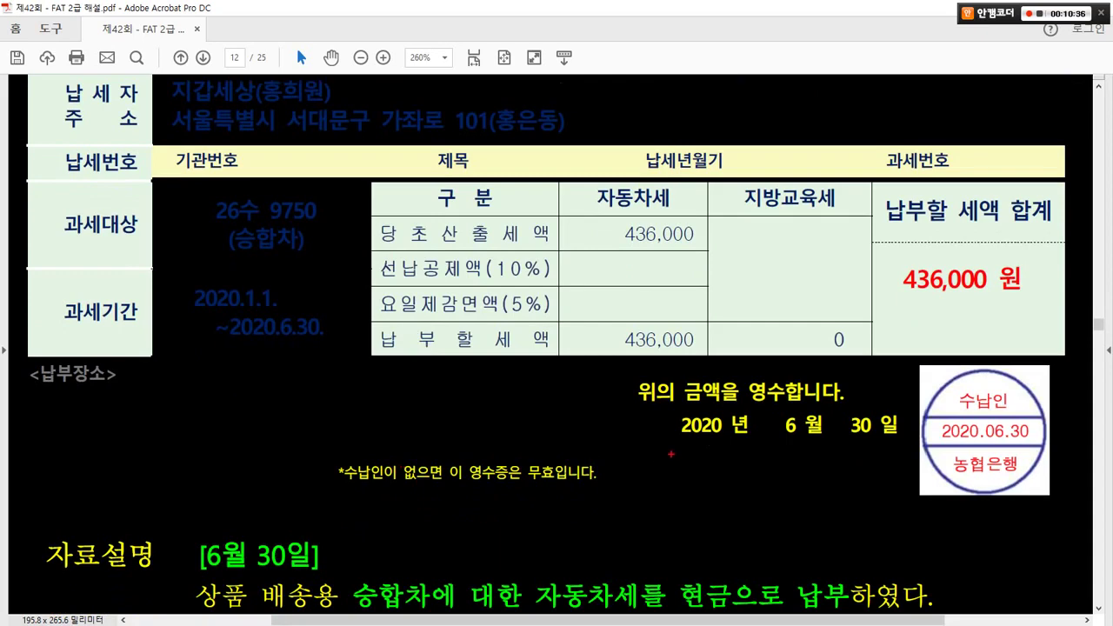
left_click_drag(621, 367, 905, 454)
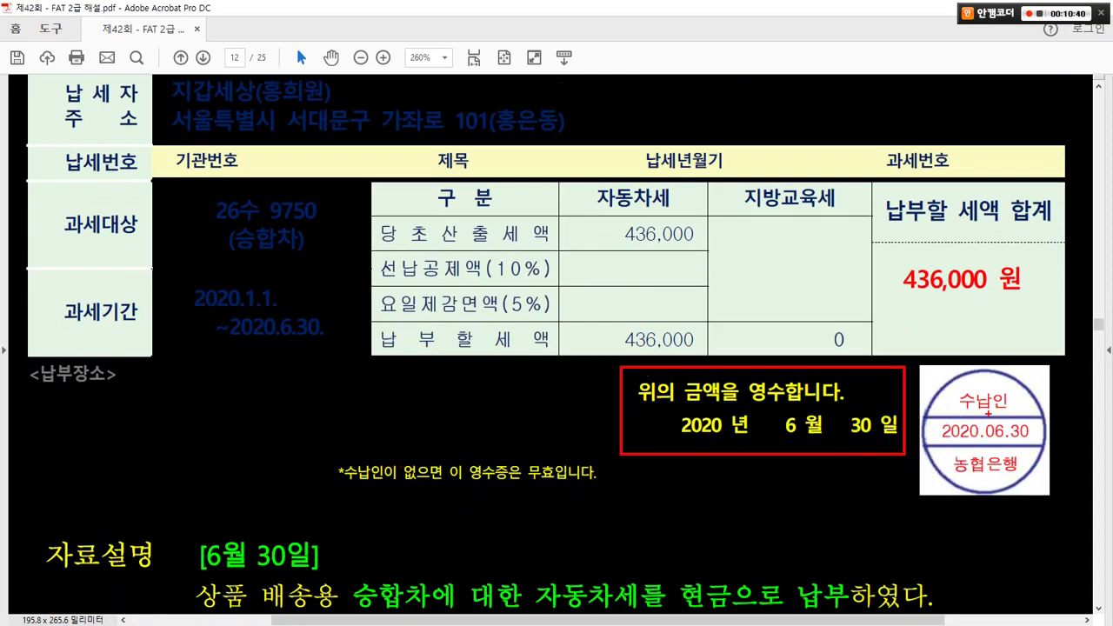
mouse_move(1002, 505)
left_mouse_down()
mouse_move(910, 402)
mouse_move(1047, 439)
mouse_move(1002, 510)
left_mouse_up()
mouse_move(835, 456)
left_mouse_down()
mouse_move(861, 484)
mouse_move(910, 472)
left_mouse_up()
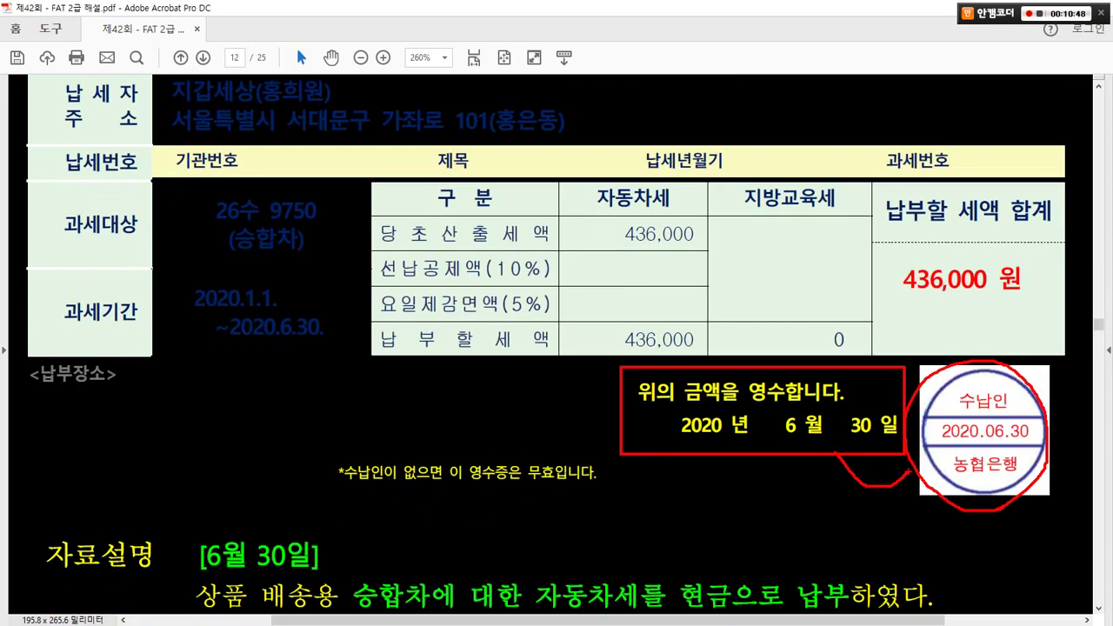
left_click_drag(839, 414, 871, 443)
left_click_drag(963, 358, 991, 327)
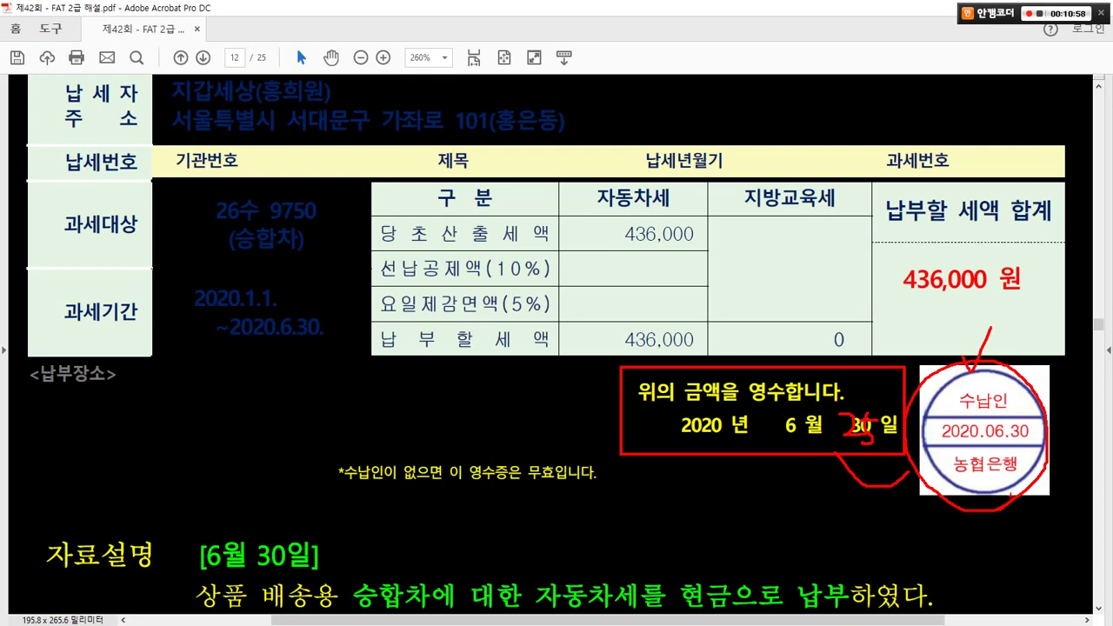
- Examine the date and 자료설명 of the 자동차세 task, covering the delivery vehicle, the type of tax and the payment method
left_click_drag(1004, 480, 1026, 549)
left_click_drag(182, 534, 353, 586)
key("Escape")
scroll(415, 333, "down", 2)
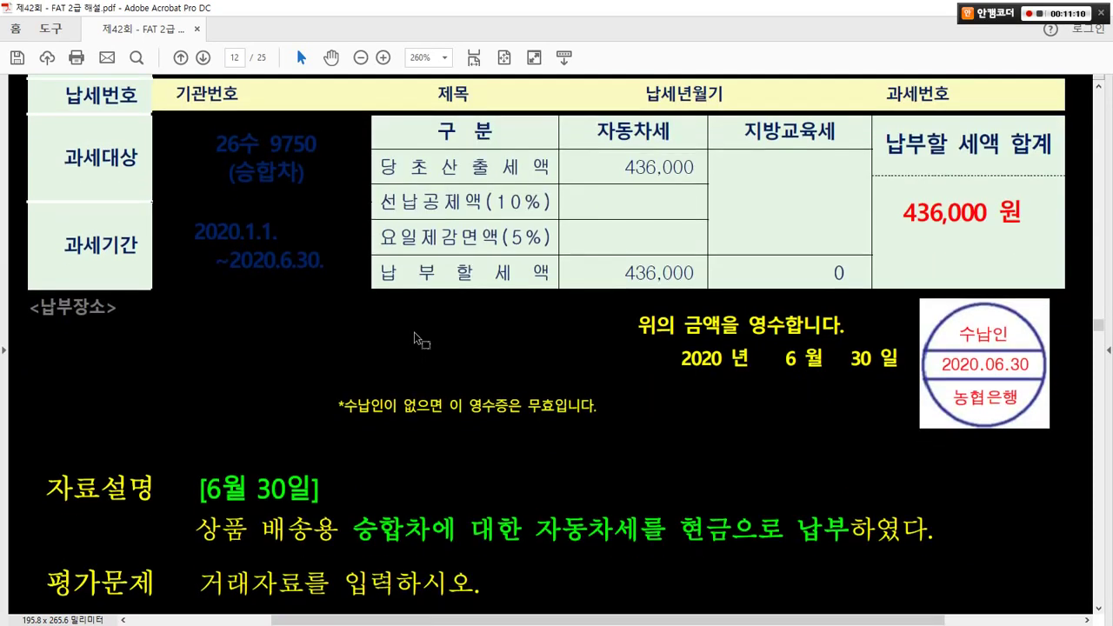
scroll(415, 338, "down", 5)
scroll(417, 339, "up", 2)
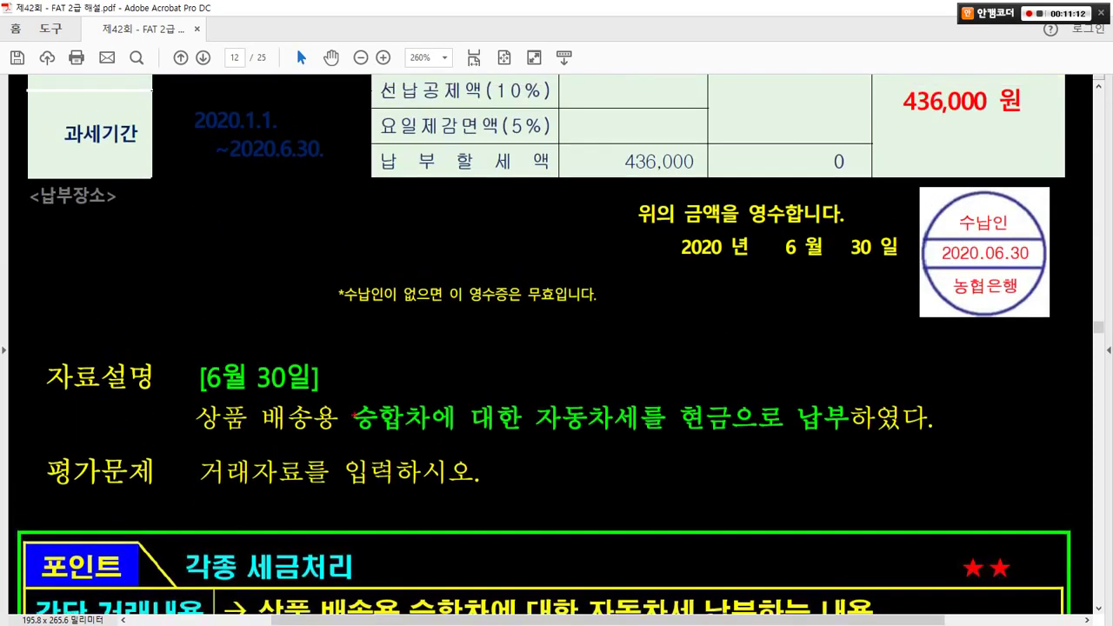
mouse_move(188, 398)
left_mouse_down()
mouse_move(334, 437)
mouse_move(499, 431)
left_mouse_up()
mouse_move(519, 392)
left_mouse_down()
mouse_move(666, 438)
mouse_move(904, 438)
left_mouse_up()
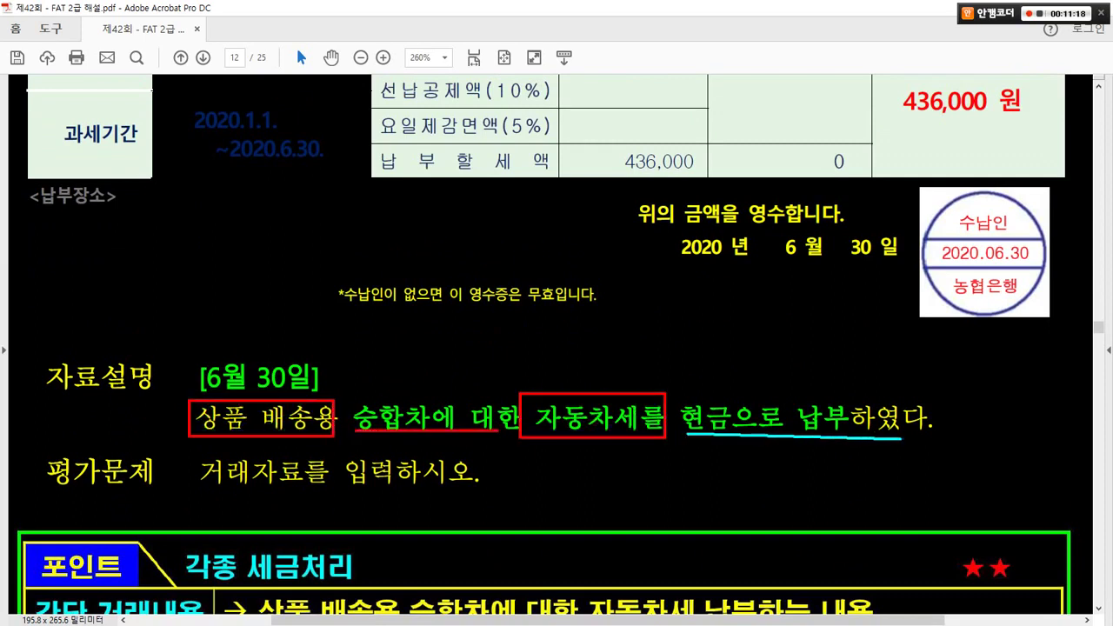
key("Escape")
- Review the 각종 세금처리 포인트 table of the 자동차세 task, from the transaction summary to the 핵심내용 rules
scroll(491, 319, "down", 1)
scroll(491, 319, "down", 6)
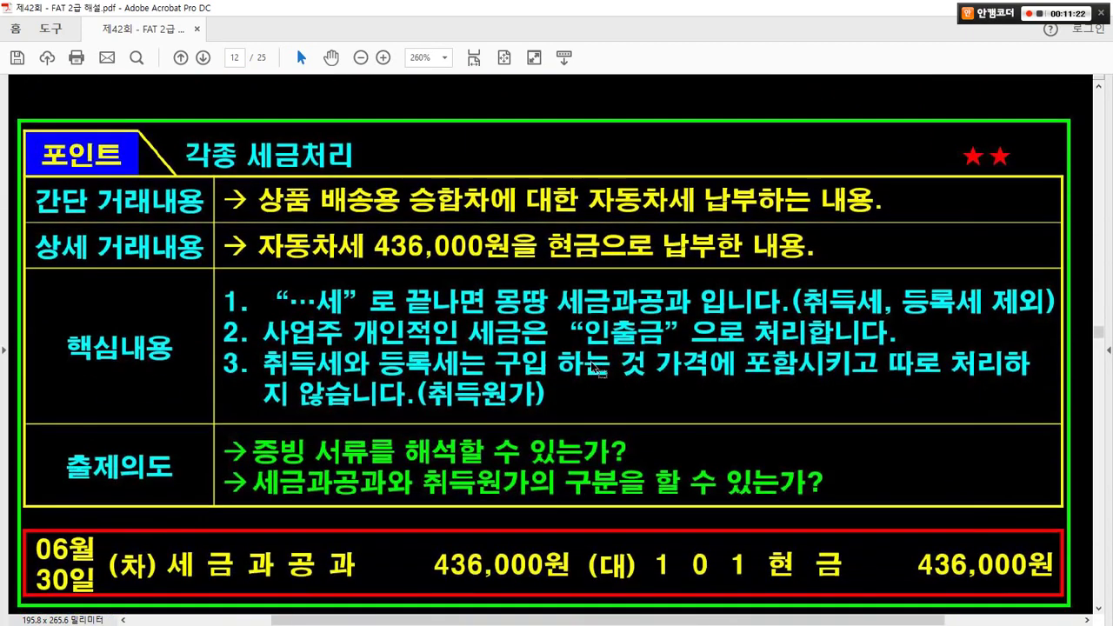
left_click_drag(180, 134, 371, 174)
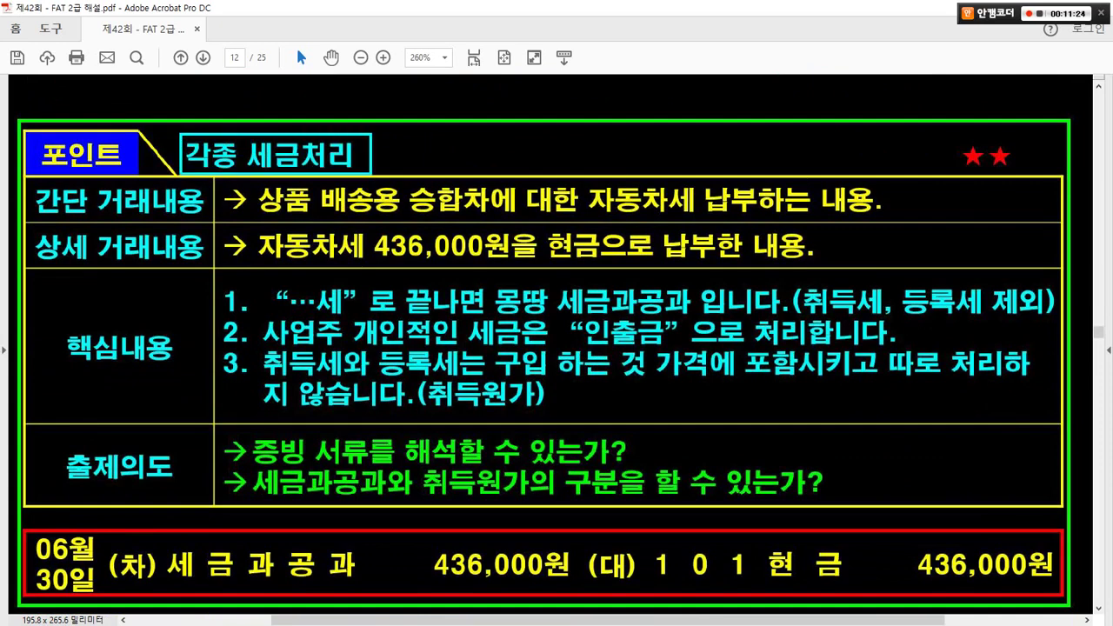
mouse_move(992, 177)
left_mouse_down()
mouse_move(944, 140)
mouse_move(1000, 174)
left_mouse_up()
left_click_drag(258, 215, 551, 220)
mouse_move(577, 176)
left_mouse_down()
mouse_move(706, 216)
mouse_move(862, 219)
left_mouse_up()
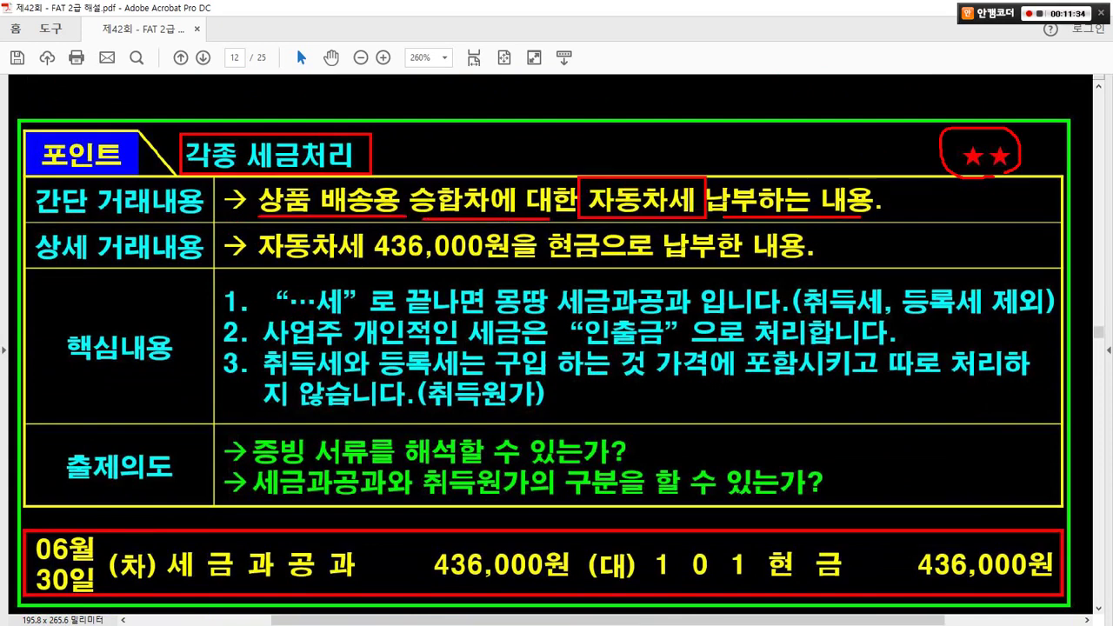
mouse_move(271, 259)
left_mouse_down()
mouse_move(351, 261)
mouse_move(437, 233)
mouse_move(494, 258)
mouse_move(581, 269)
mouse_move(602, 224)
mouse_move(600, 262)
left_mouse_up()
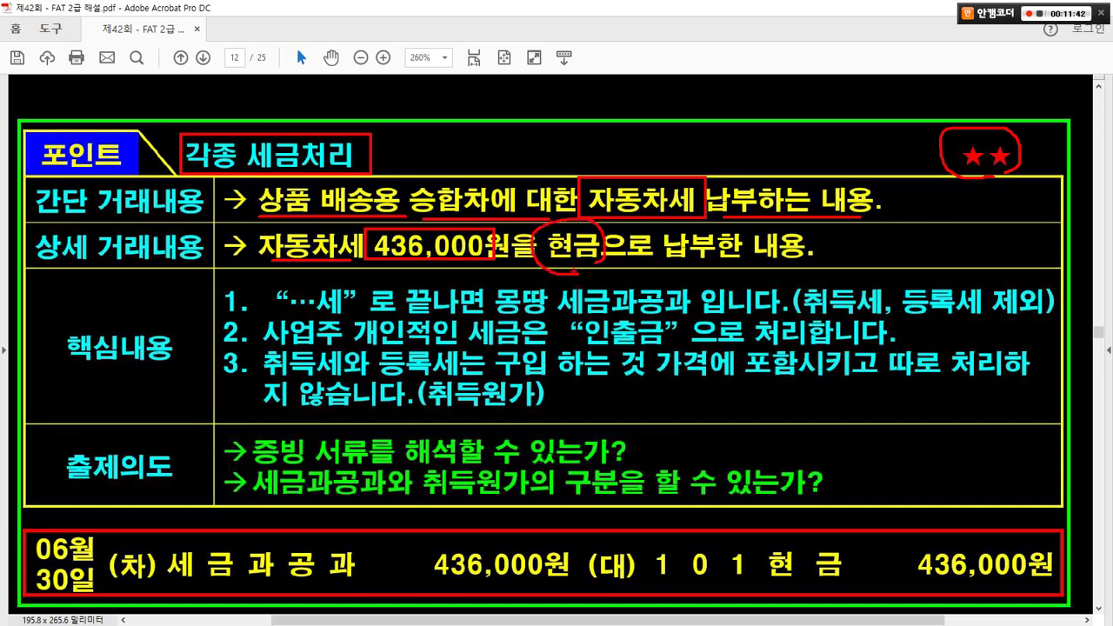
left_click_drag(51, 323, 176, 388)
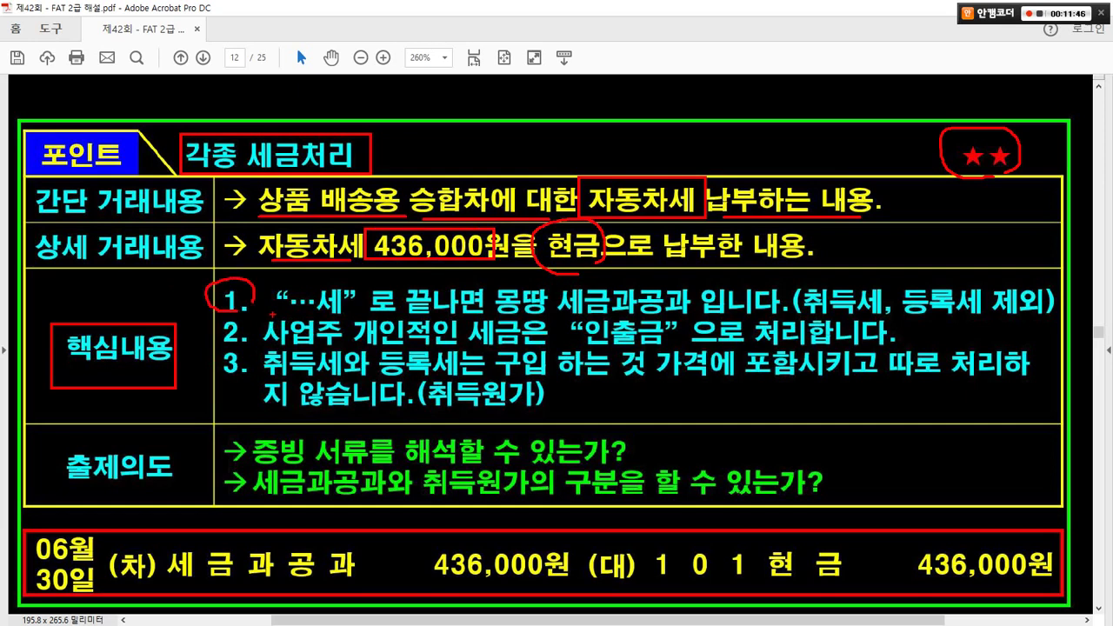
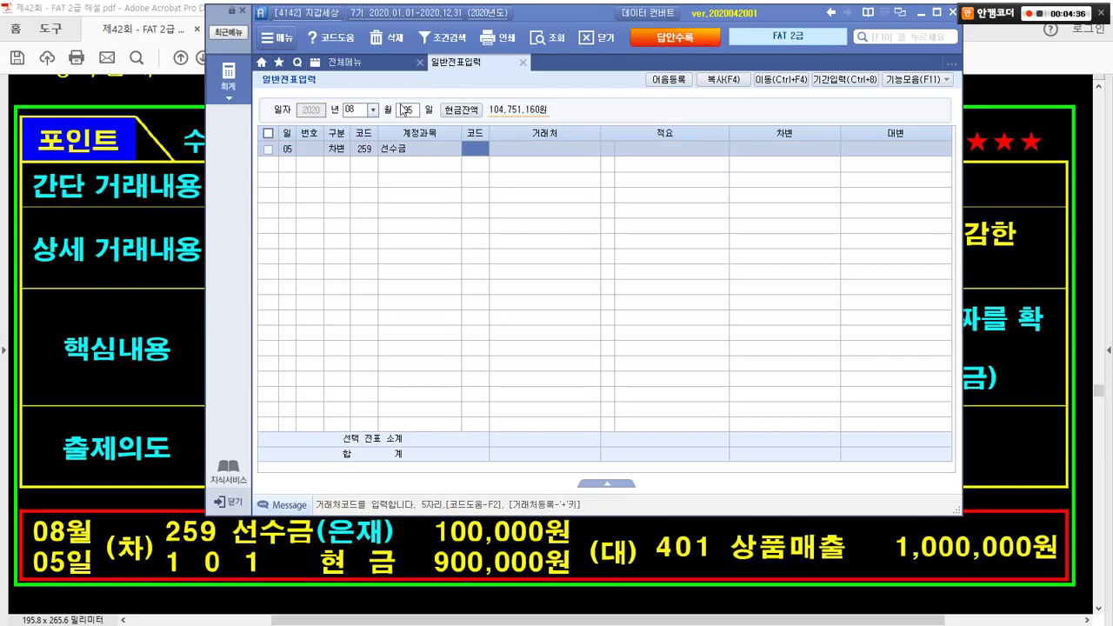
- Complete the August 5 선수금 debit line with vendor 은재팬시 (00127) and an amount of 100,000
type("127")
key("Return")
key("Return")
type("100,000")
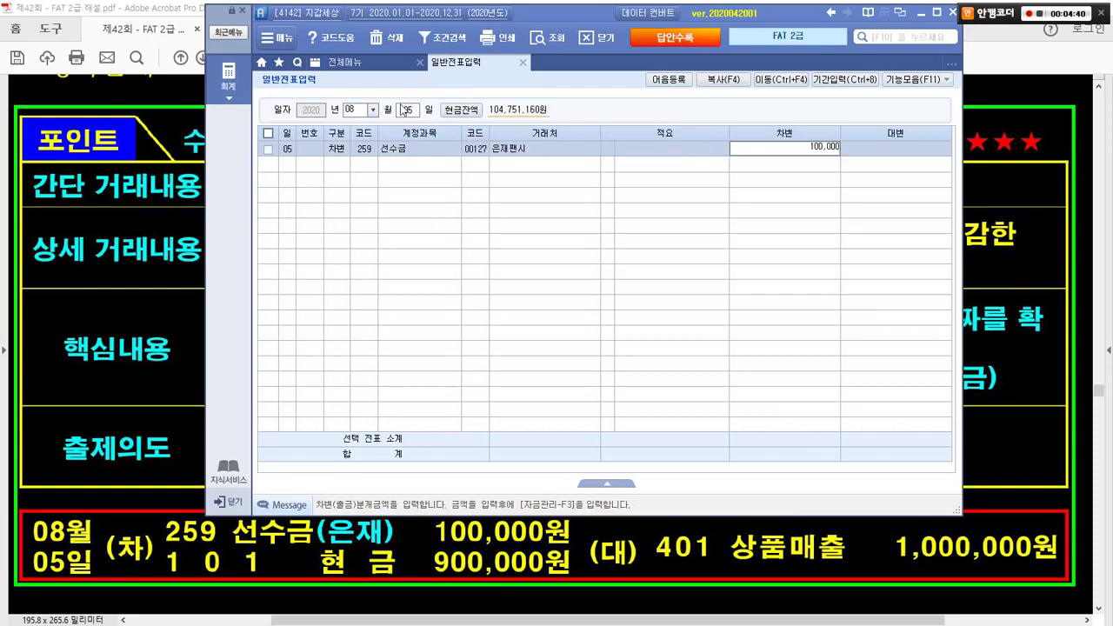
key("Return")
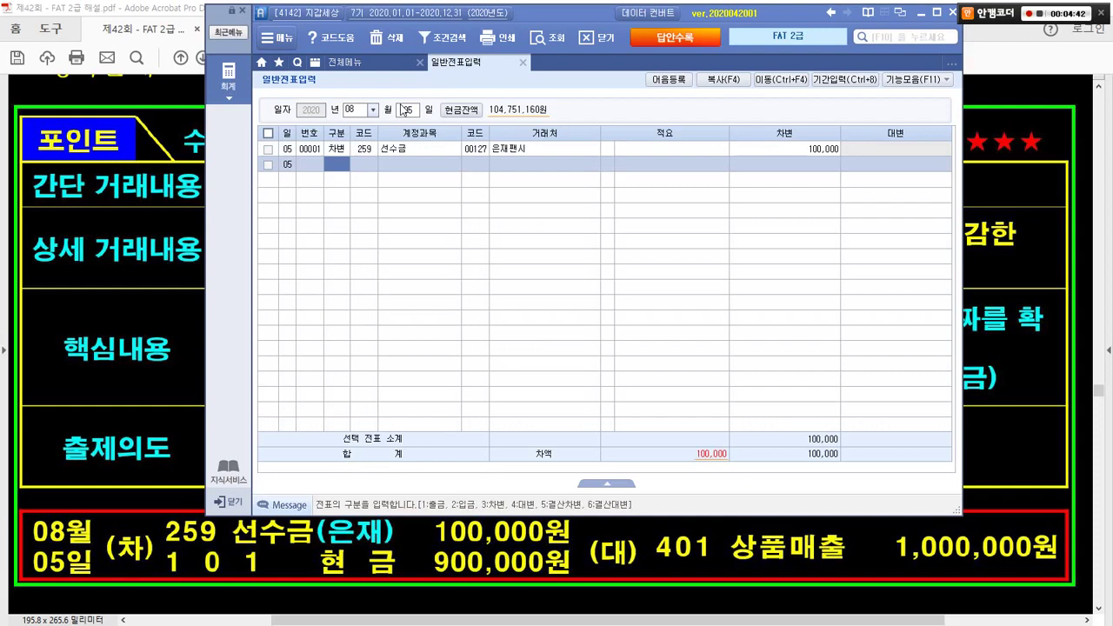
- Add a debit line for account 101 현금 with 900,000 to the August 5 voucher, leaving the vendor code blank
type("3")
key("Return")
type("101")
key("Return")
key("Return")
key("Return")
key("Return")
key("Return")
type("9")
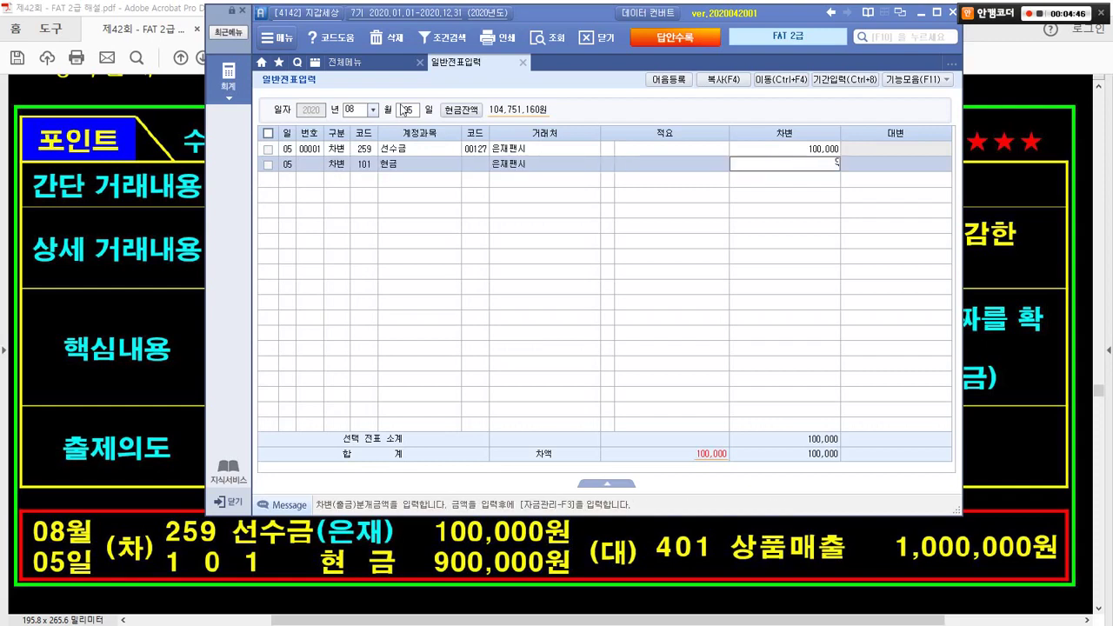
type("00,000")
key("Return")
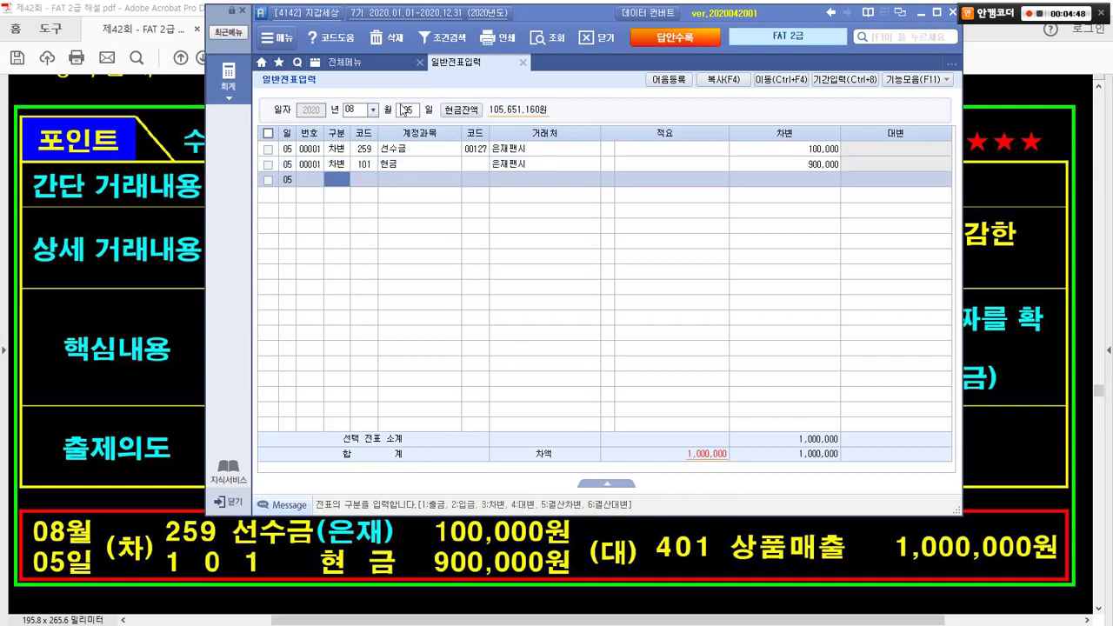
- Add a credit line for account 401 상품매출 with 1,000,000 to the August 5 voucher, without a vendor code
type("4")
key("Return")
type("401")
key("Return")
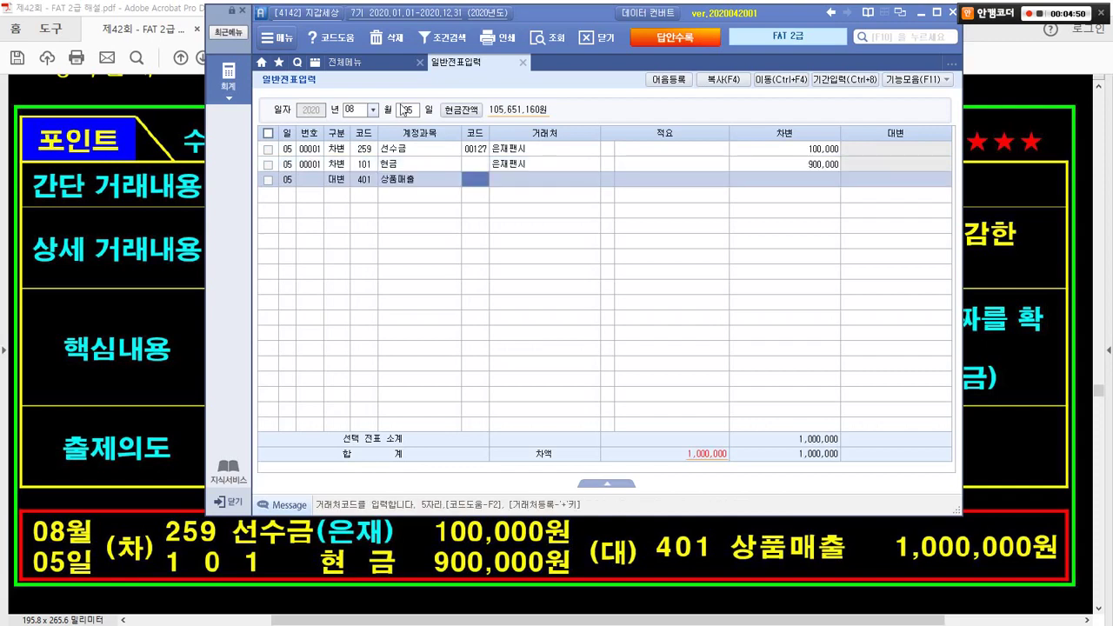
key("Return")
key("Return")
key("Return")
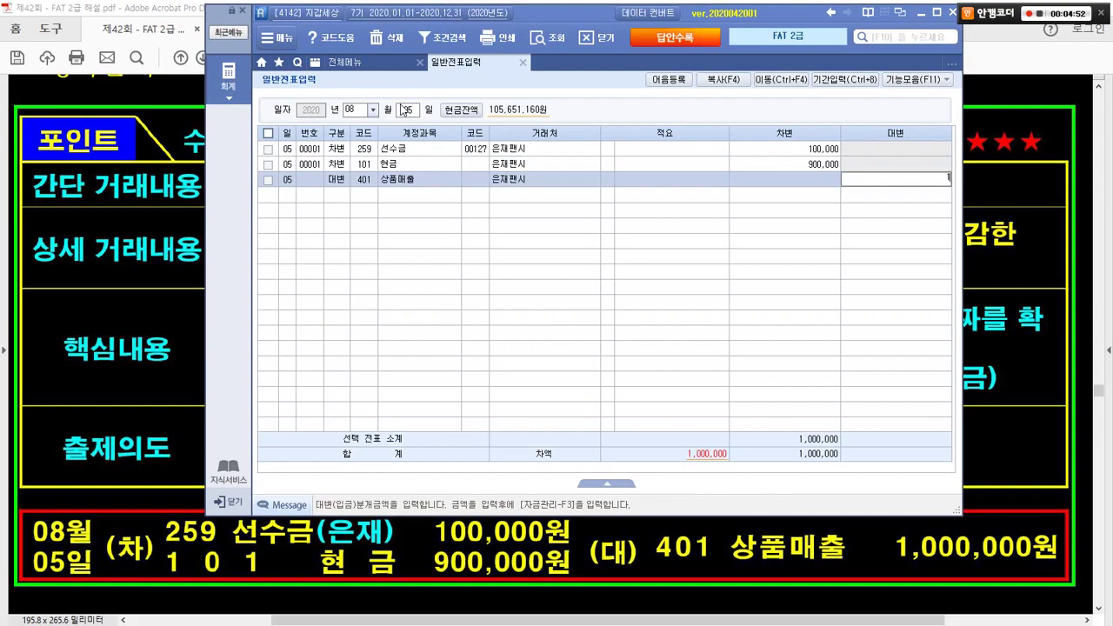
key("Return")
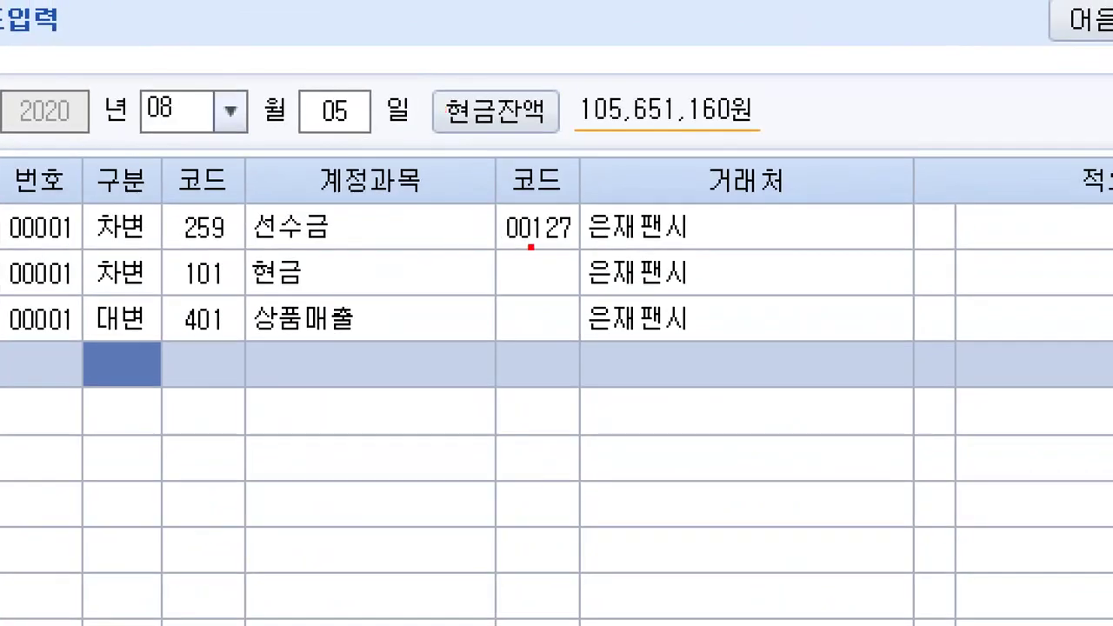
- Clear the vendor name 은재팬시 from the 현금 and 상품매출 lines of the August 5 voucher
left_click_drag(530, 247, 758, 357)
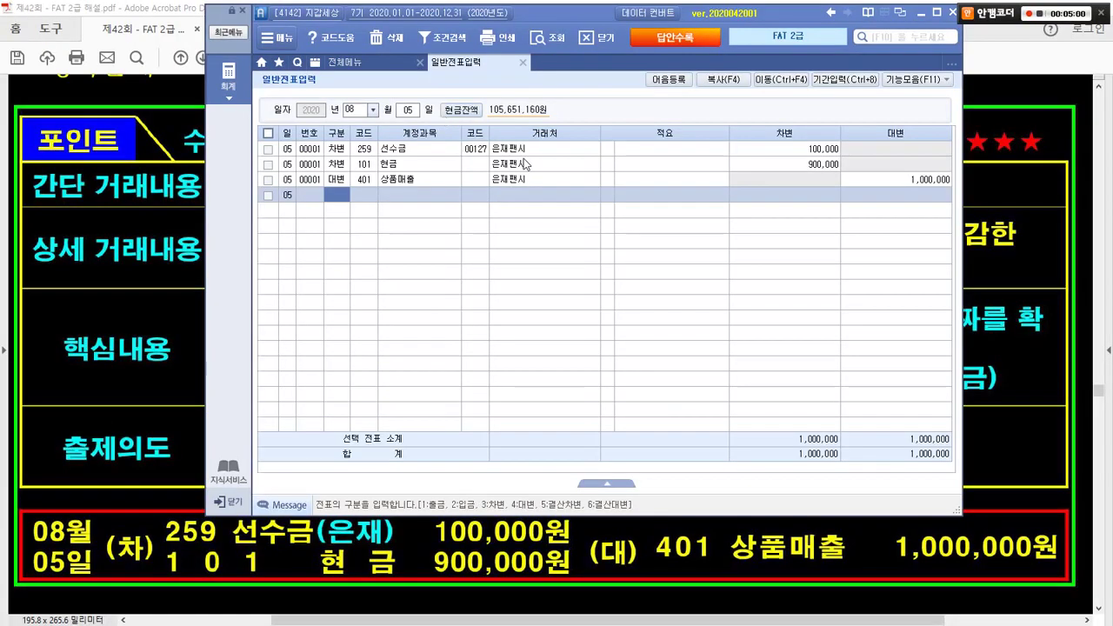
left_click(681, 258)
key("Delete")
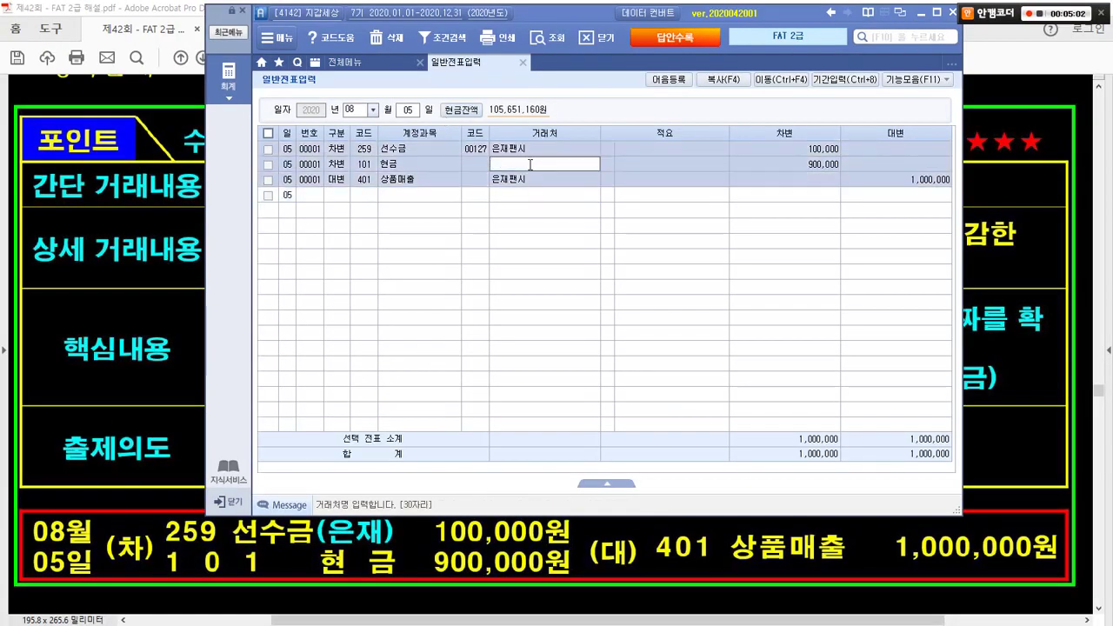
key("Return")
left_click(514, 180)
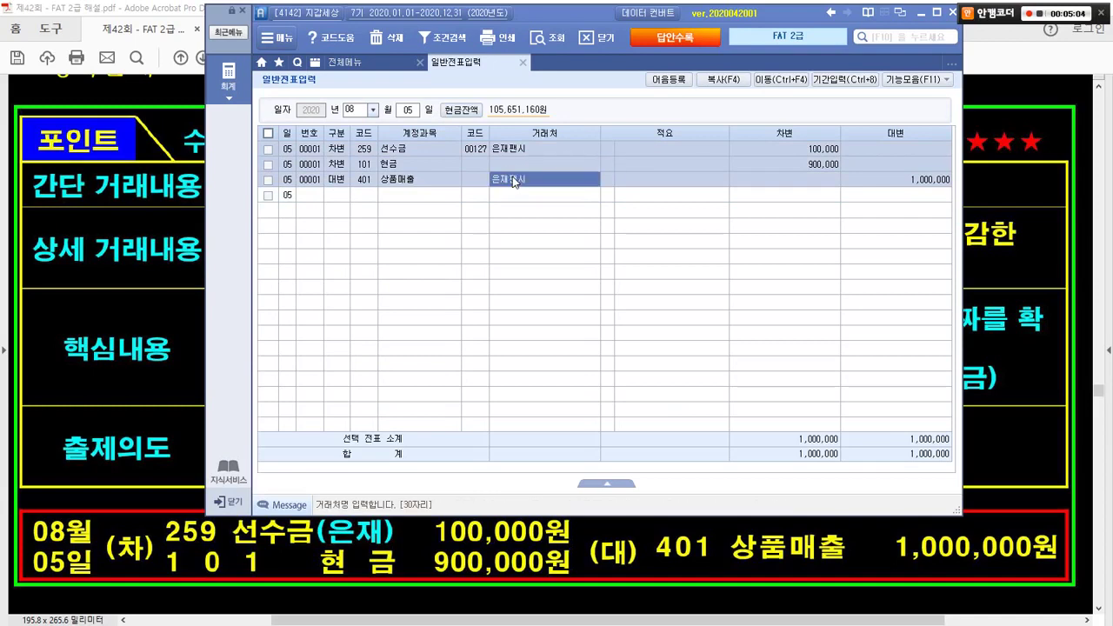
key("Delete")
key("Return")
key("Return")
key("Return")
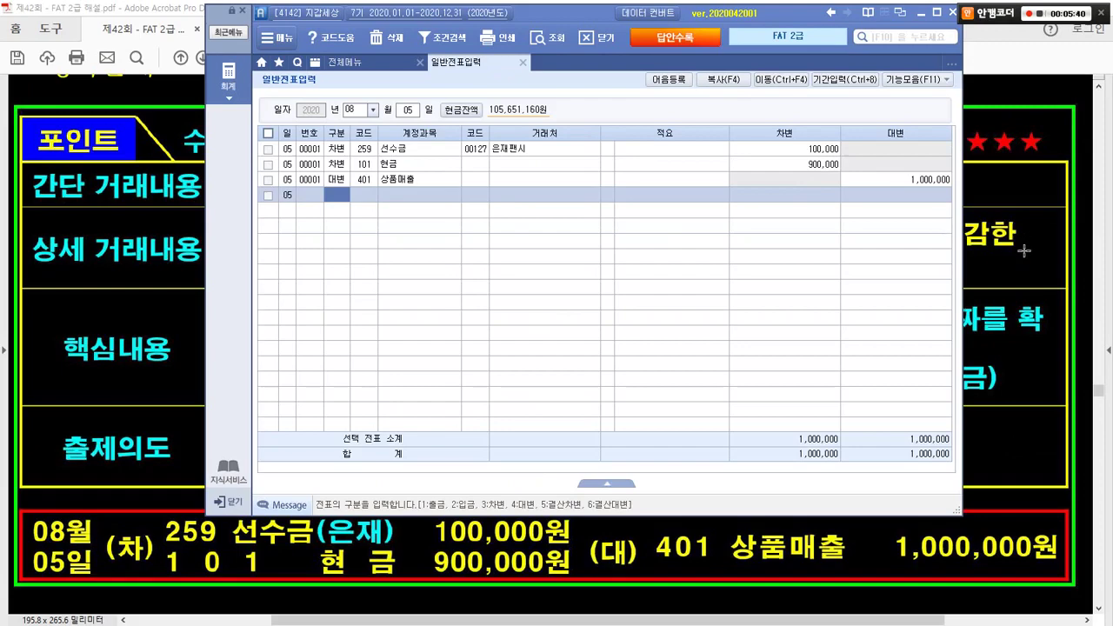
- Switch to the PDF, go to task 5 약속어음 수취거래 and identify the document as a 전자어음
left_click(1082, 284)
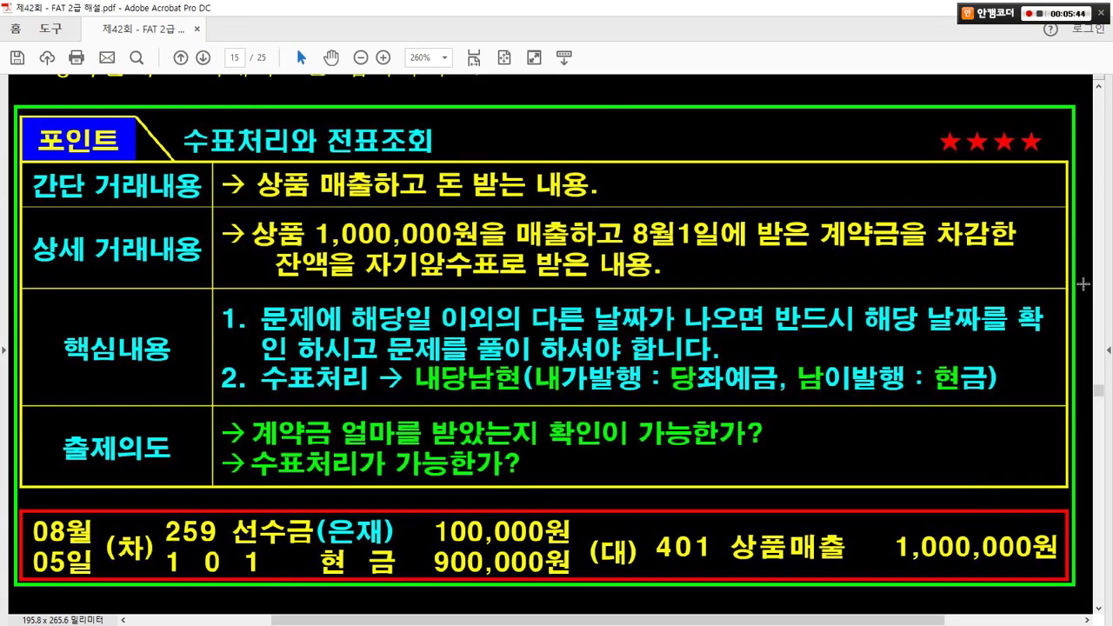
scroll(1083, 283, "down", 1)
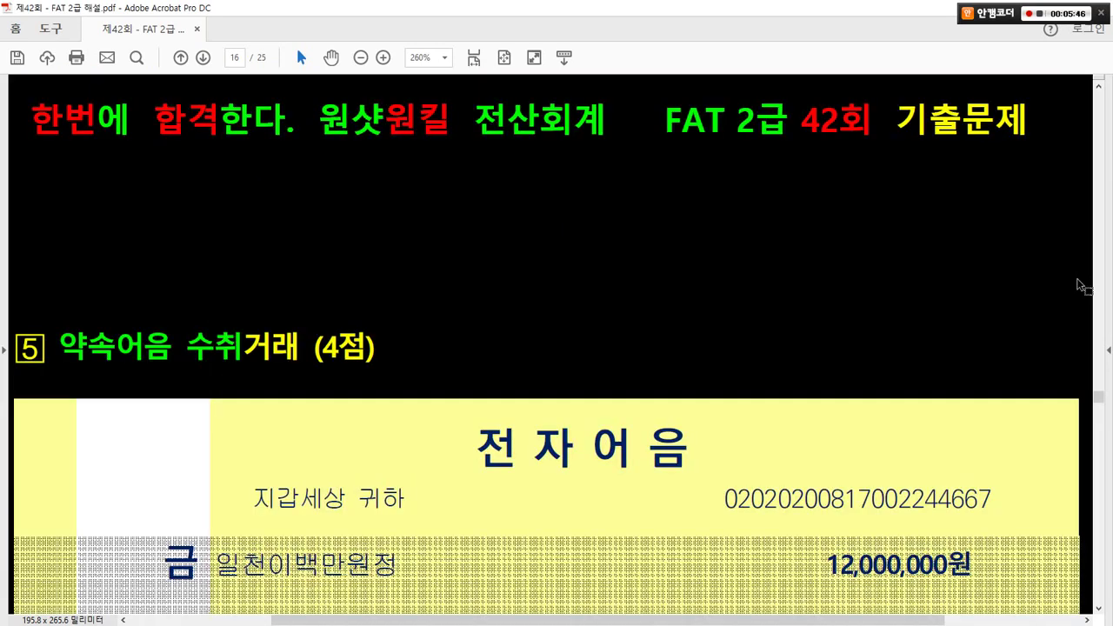
scroll(574, 258, "down", 4)
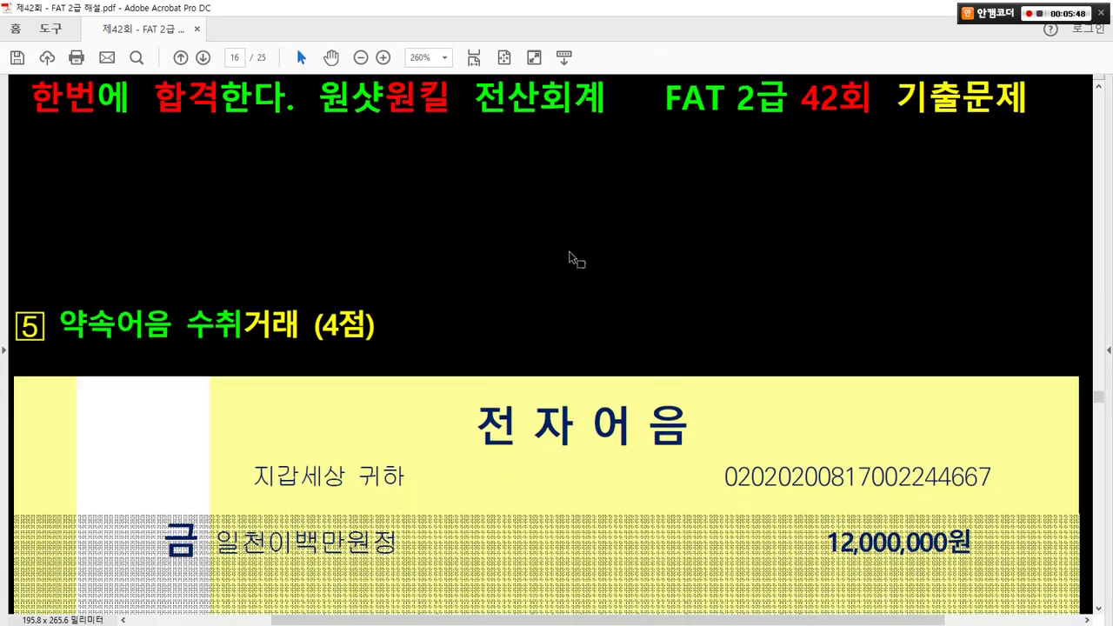
scroll(572, 256, "down", 1)
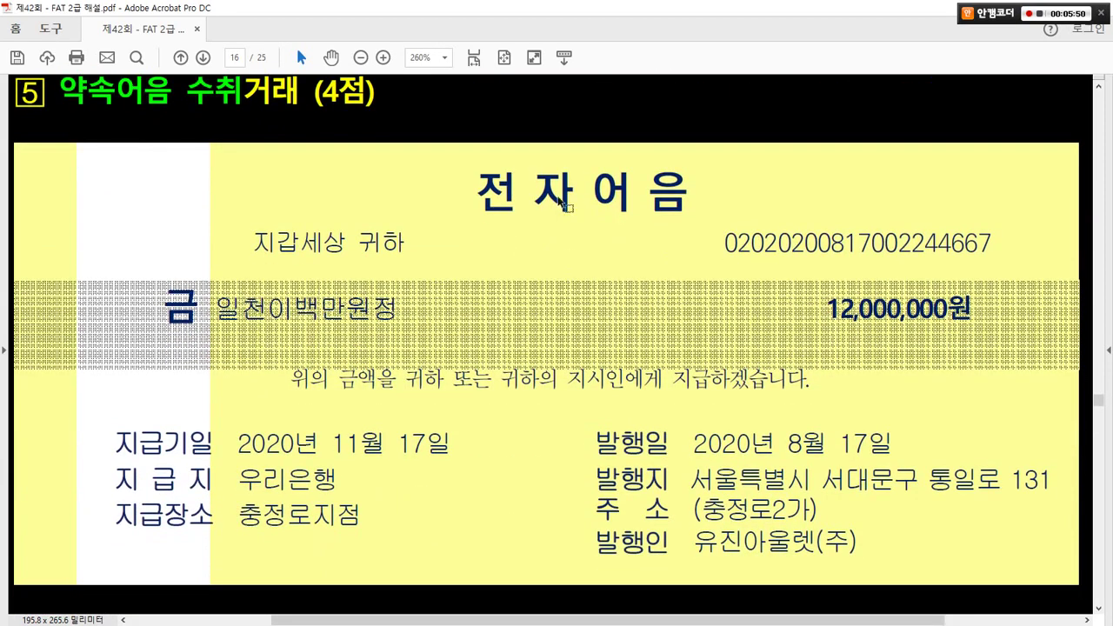
mouse_move(164, 115)
left_mouse_down()
mouse_move(87, 123)
mouse_move(69, 57)
mouse_move(154, 111)
left_mouse_up()
mouse_move(228, 126)
left_mouse_down()
mouse_move(164, 66)
mouse_move(231, 122)
left_mouse_up()
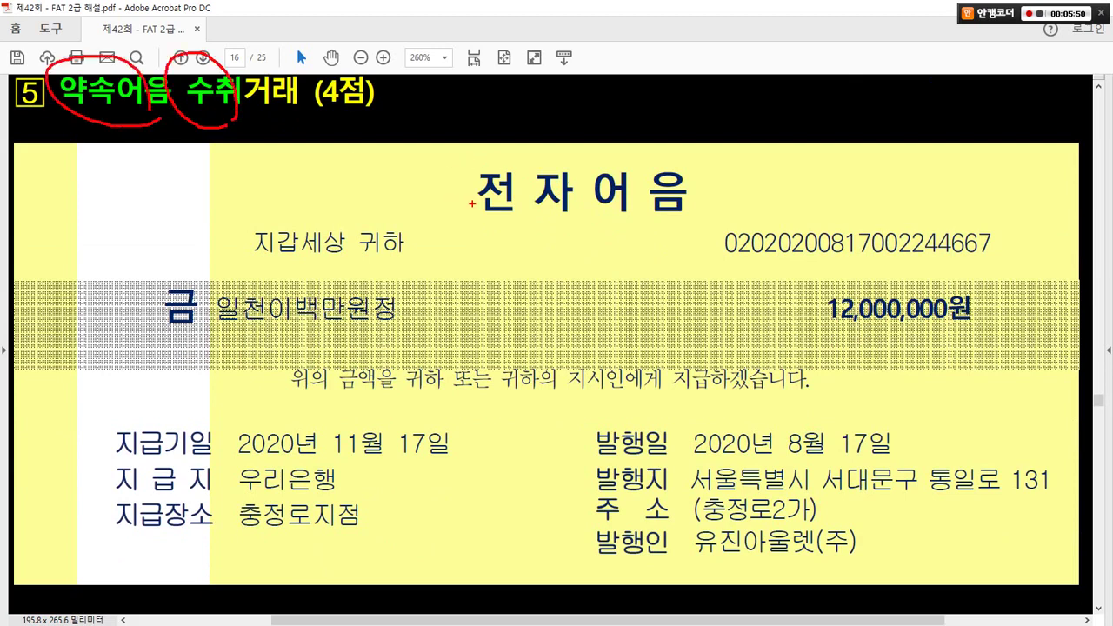
left_click_drag(465, 158, 709, 225)
mouse_move(747, 135)
left_mouse_down()
mouse_move(758, 167)
mouse_move(800, 101)
left_mouse_up()
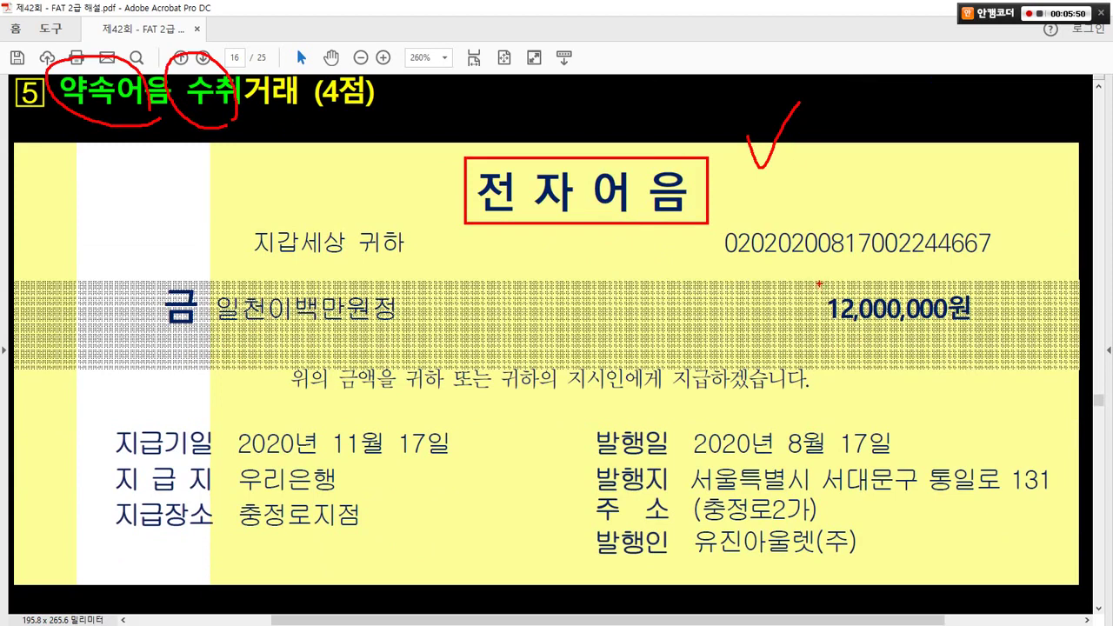
- Examine the amount, 발행일, 지급기일, 지급지 and 지급장소 on the 전자어음
left_click_drag(819, 279, 993, 332)
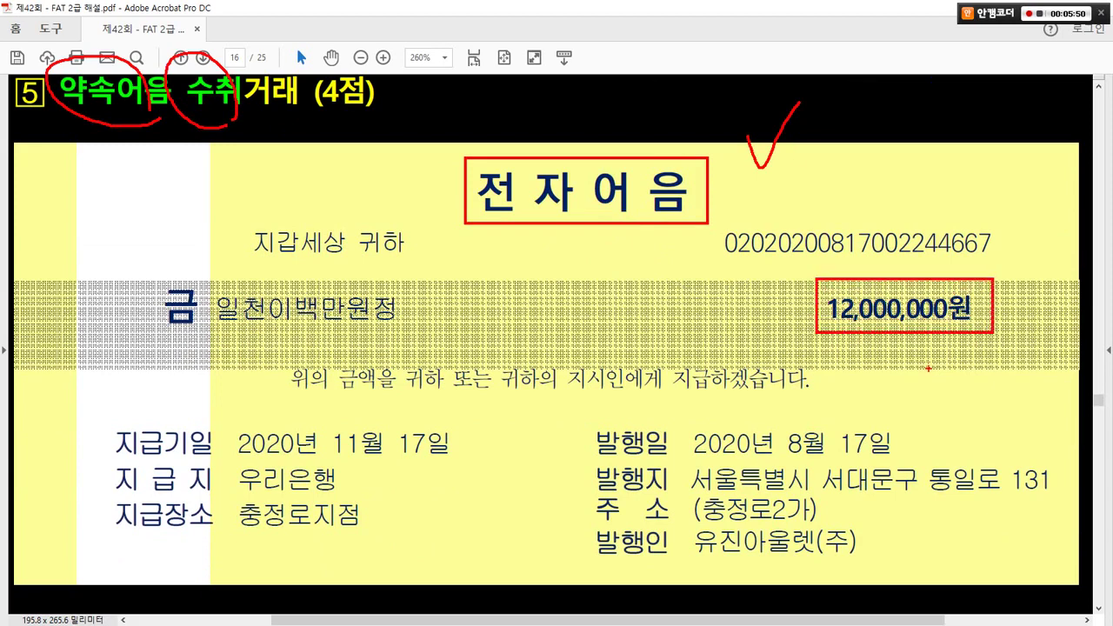
left_click_drag(577, 418, 909, 462)
mouse_move(823, 410)
left_mouse_down()
mouse_move(831, 423)
mouse_move(856, 375)
left_mouse_up()
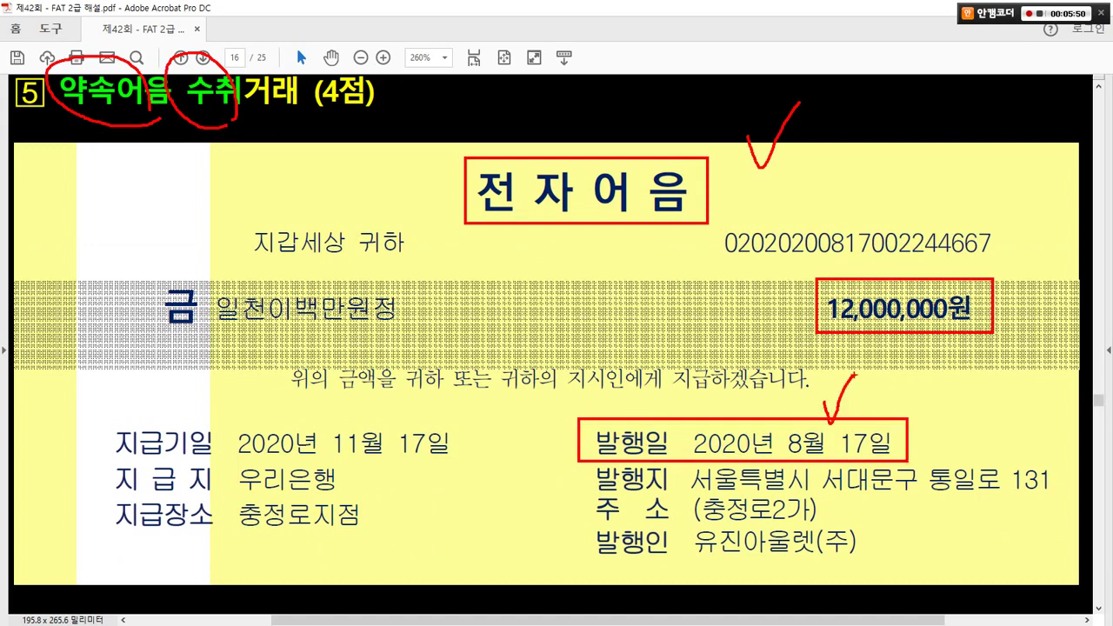
left_click_drag(98, 418, 467, 466)
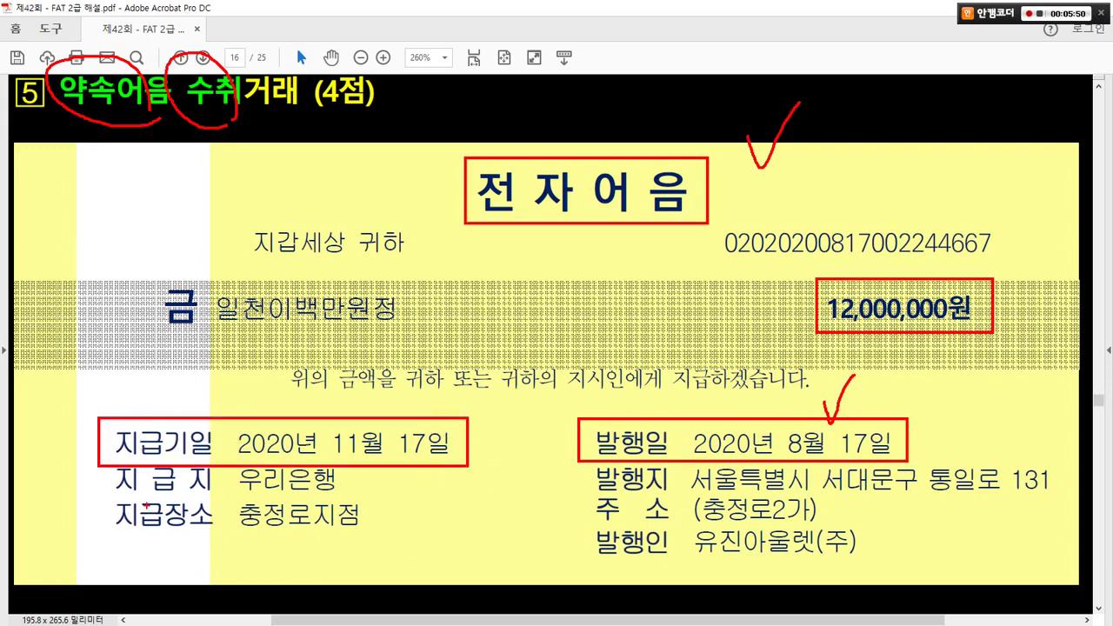
left_click_drag(101, 457, 395, 534)
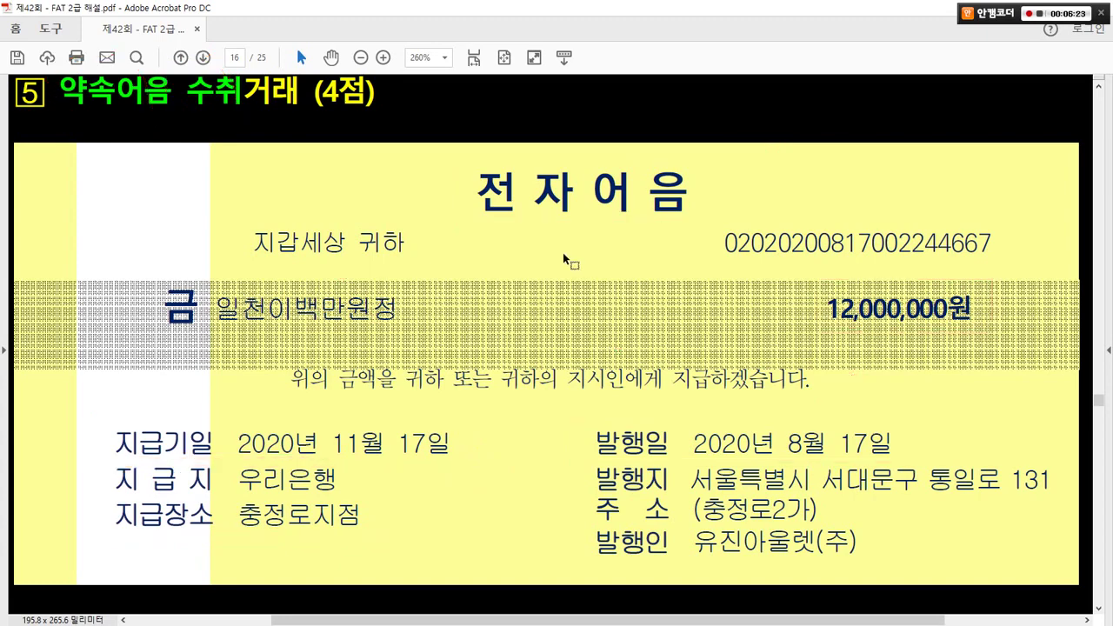
- Examine the 자료설명 date and transaction and both 평가문제 items of the 약속어음 task, including the 받을어음현황 requirement
scroll(563, 254, "down", 5)
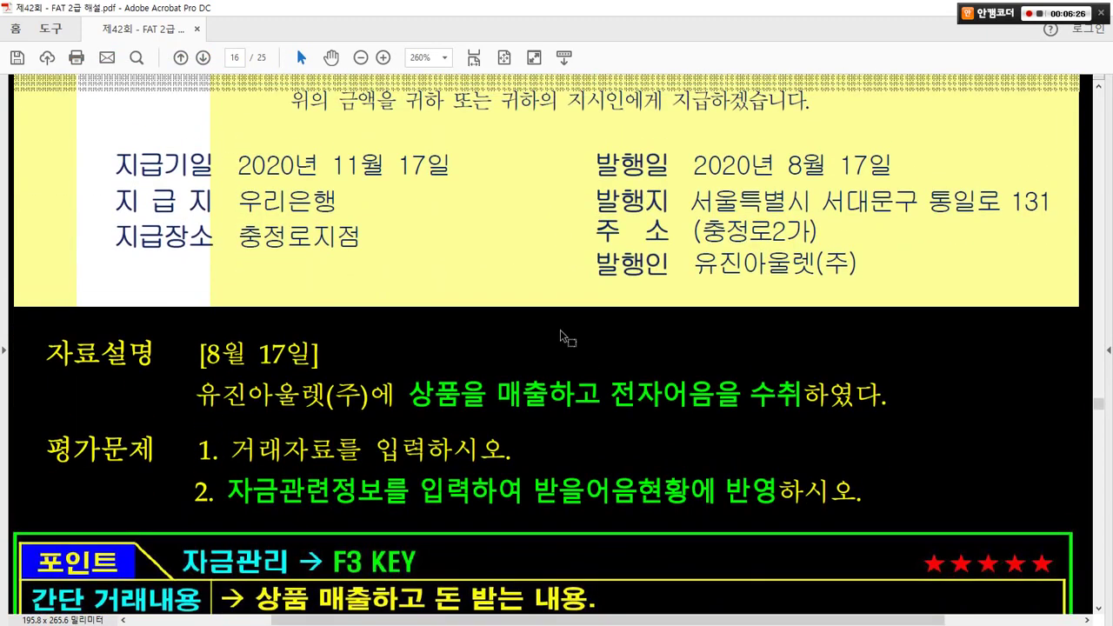
left_click_drag(179, 332, 333, 373)
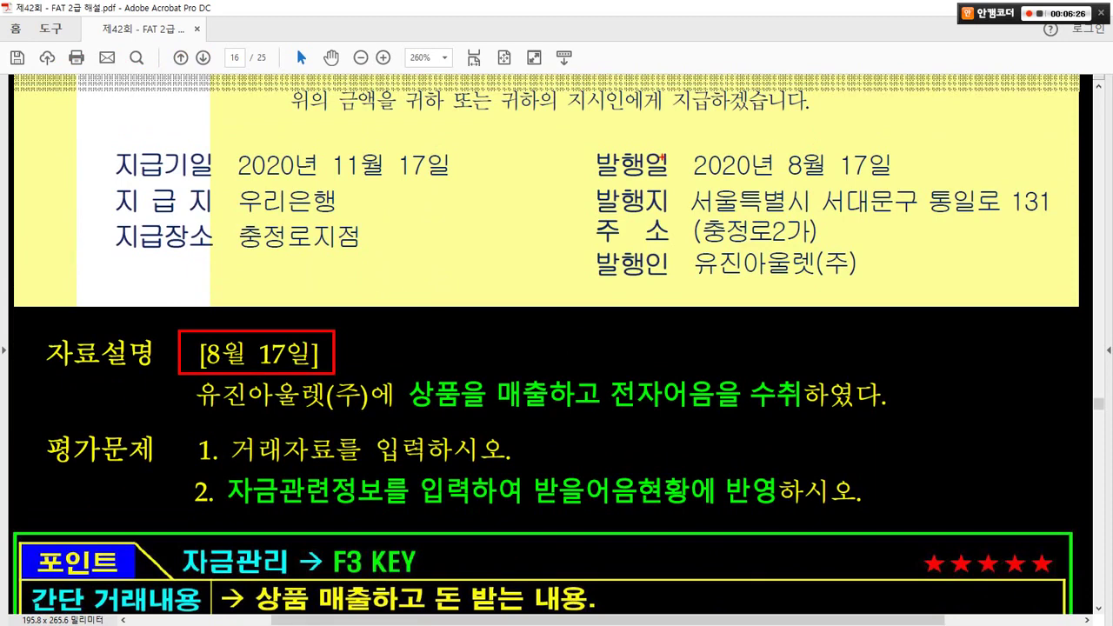
left_click_drag(579, 142, 879, 182)
left_click_drag(195, 415, 583, 415)
mouse_move(605, 363)
left_mouse_down()
mouse_move(814, 415)
mouse_move(883, 415)
left_mouse_up()
left_click_drag(202, 467, 506, 468)
left_click_drag(231, 508, 781, 513)
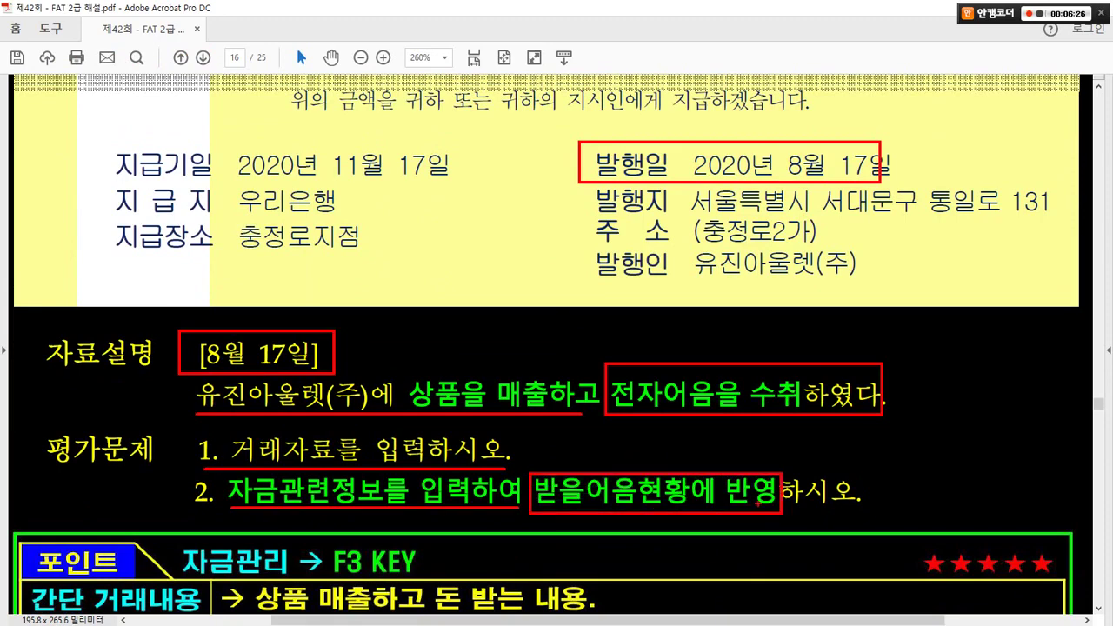
- Examine the 포인트 table below the task for the 자금관리 function key, the 간단 거래내용 and the 상세 거래내용
scroll(554, 332, "down", 10)
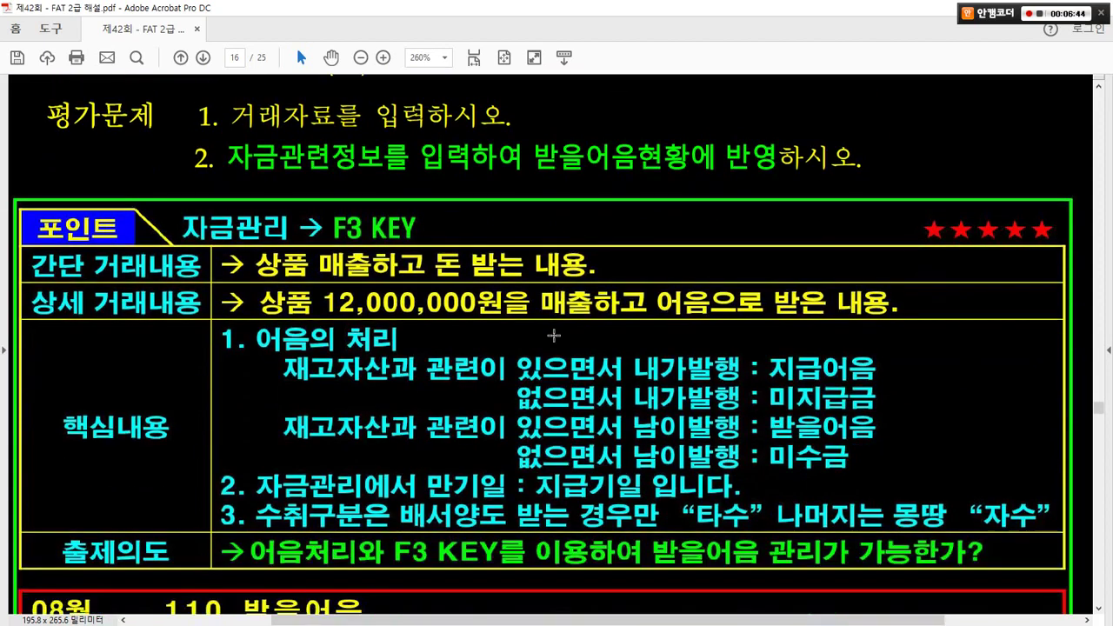
scroll(554, 333, "down", 1)
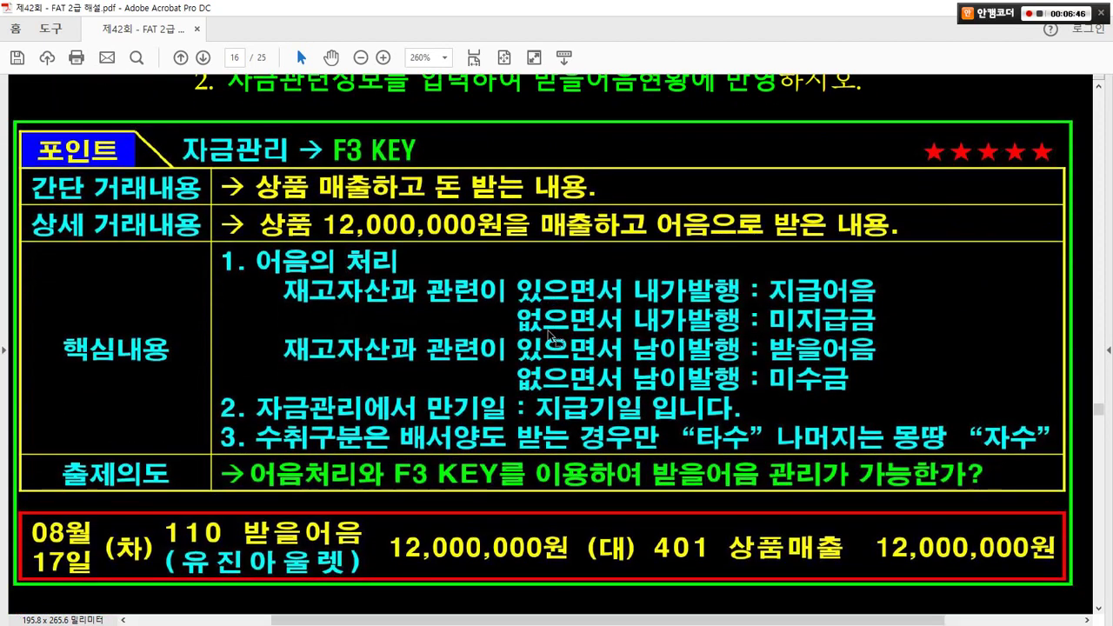
left_click_drag(326, 130, 433, 165)
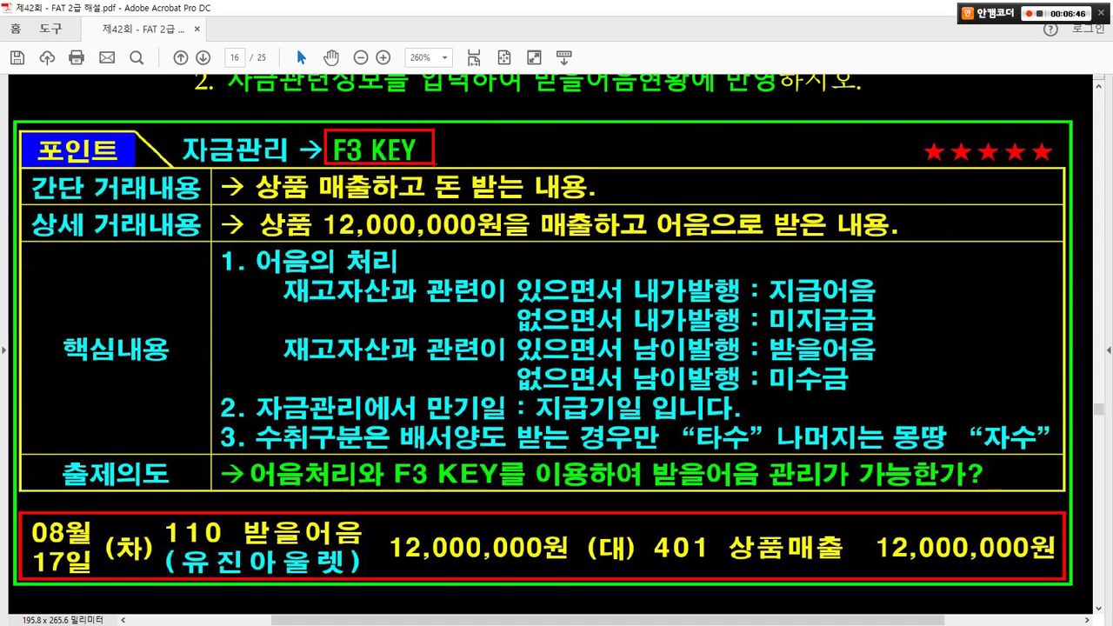
left_click_drag(19, 165, 200, 207)
mouse_move(247, 165)
left_mouse_down()
mouse_move(448, 204)
mouse_move(606, 206)
left_mouse_up()
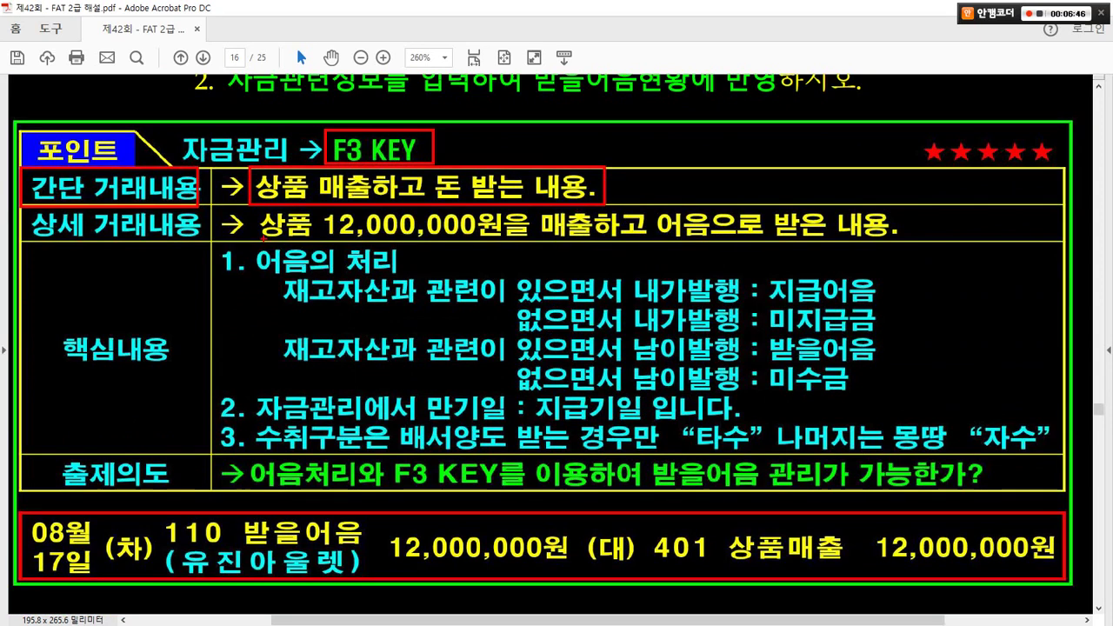
left_click_drag(259, 240, 635, 243)
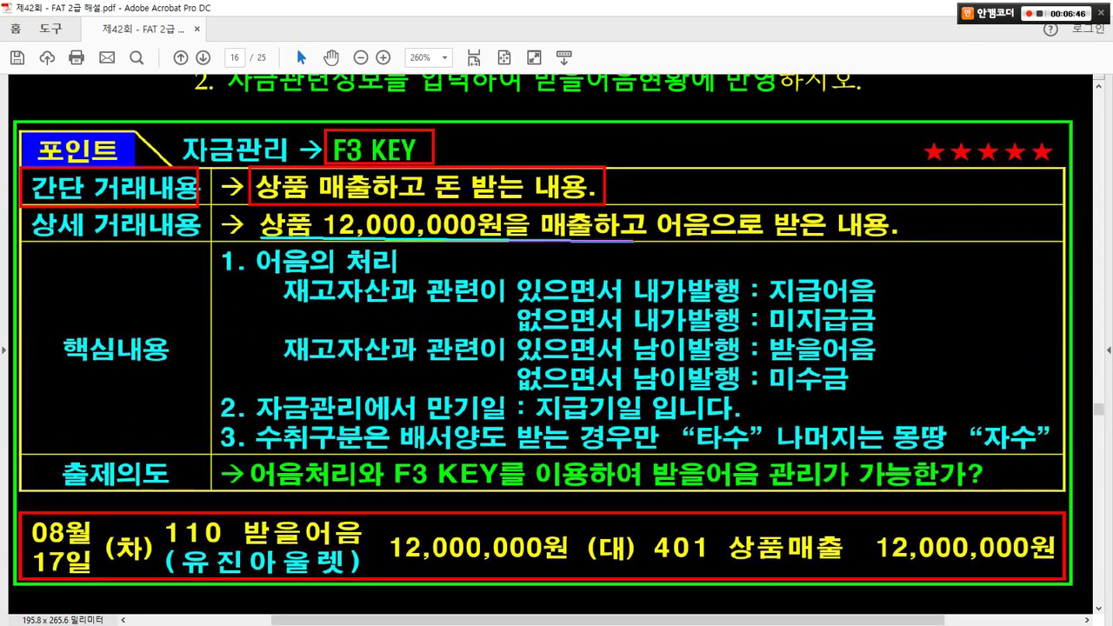
left_click_drag(648, 199, 911, 253)
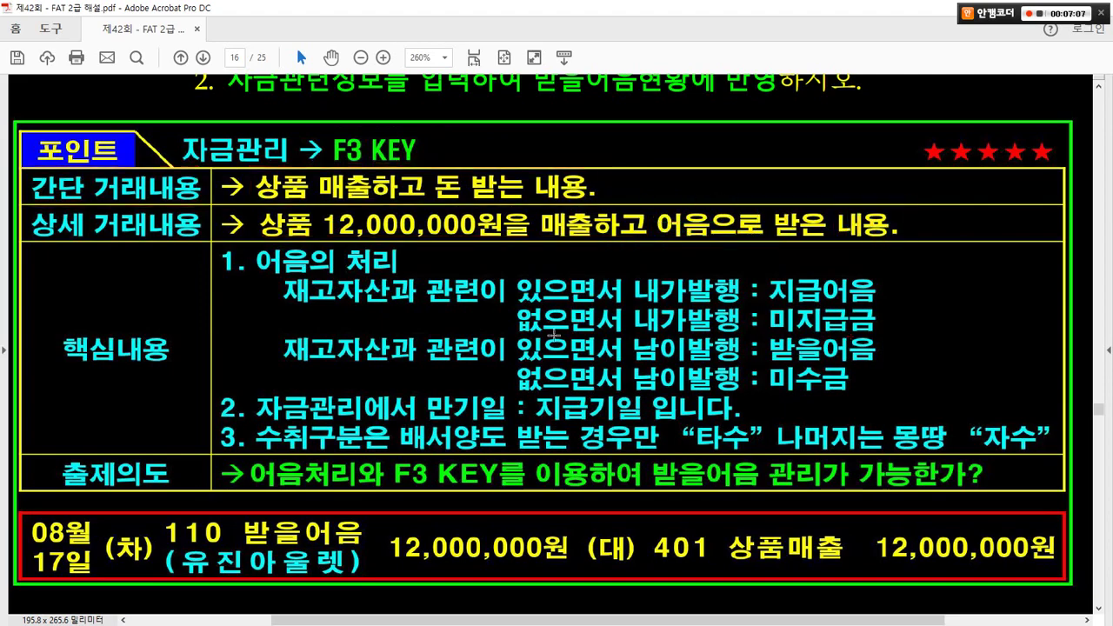
- Go back to the 자료설명 and the 전자어음 to check the transaction description against the note's amount
scroll(549, 337, "up", 6)
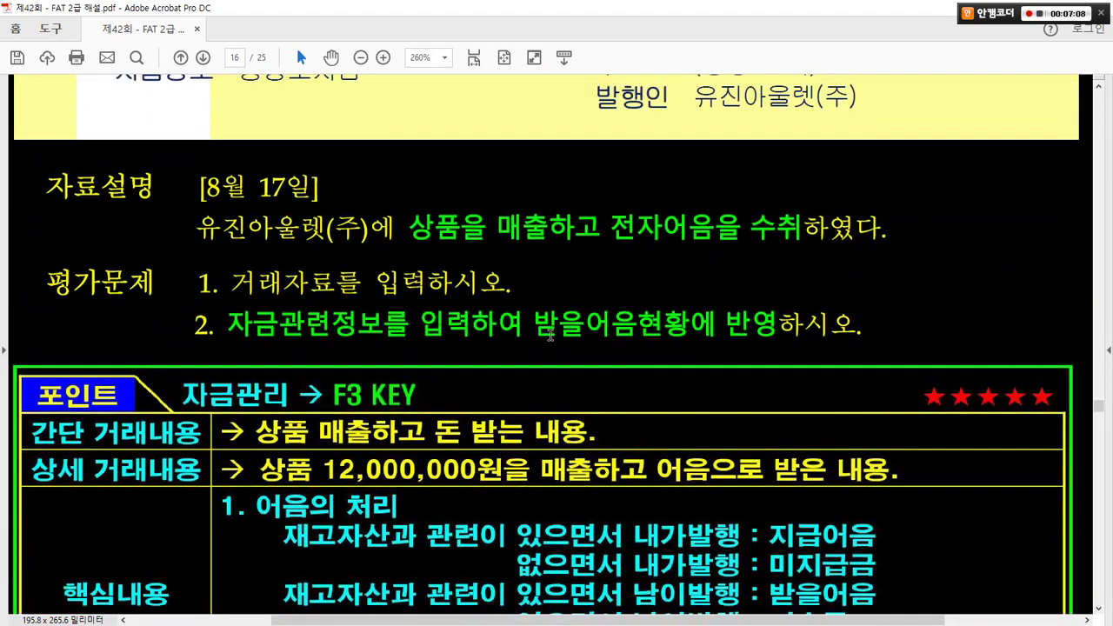
scroll(549, 337, "up", 6)
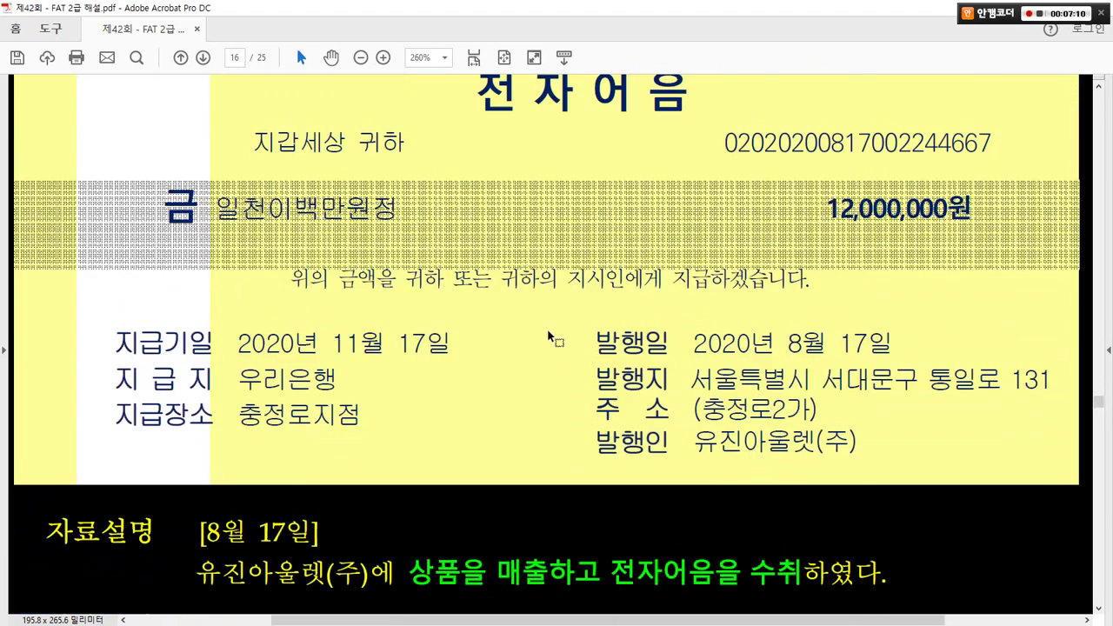
scroll(548, 338, "down", 3)
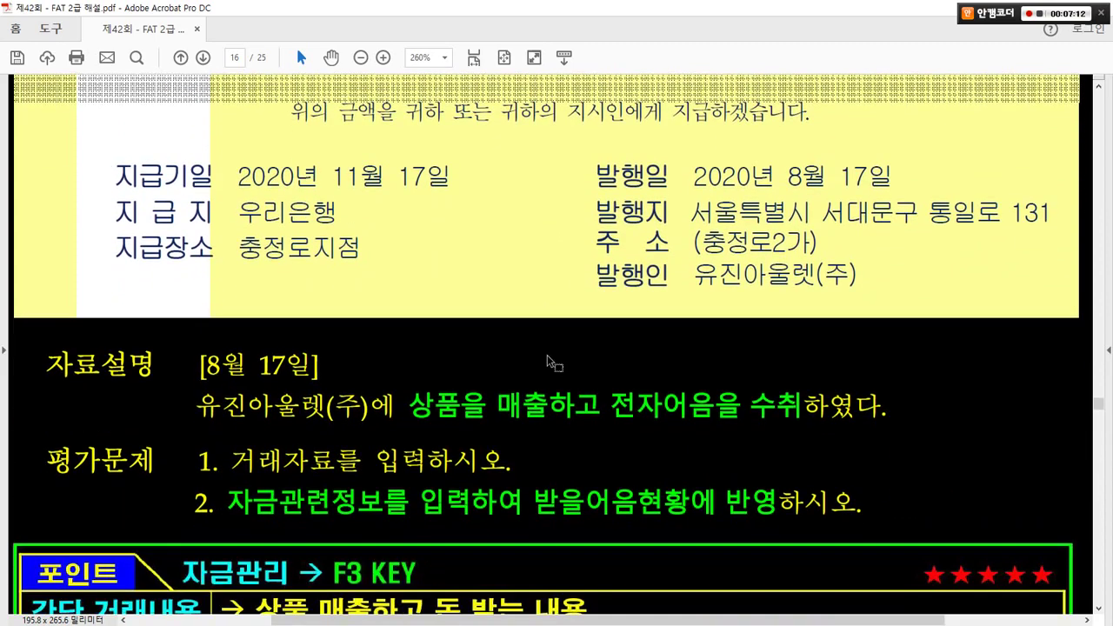
mouse_move(150, 336)
left_mouse_down()
mouse_move(537, 473)
mouse_move(880, 565)
left_mouse_up()
scroll(482, 385, "up", 3)
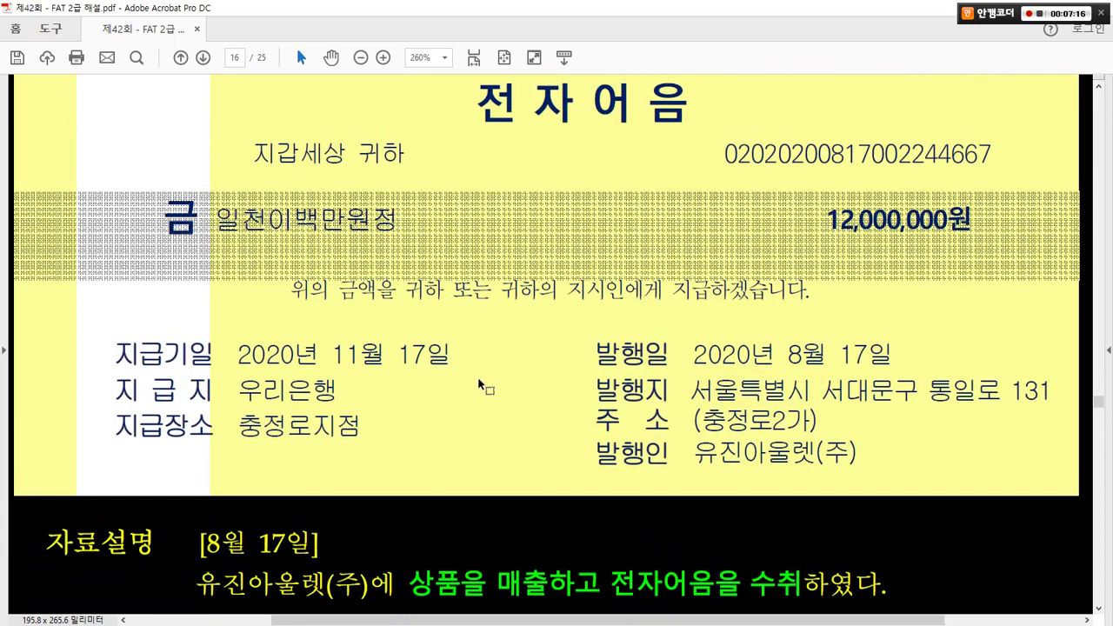
left_click_drag(780, 192, 1021, 256)
mouse_move(142, 191)
left_mouse_down()
mouse_move(260, 223)
mouse_move(437, 247)
left_mouse_up()
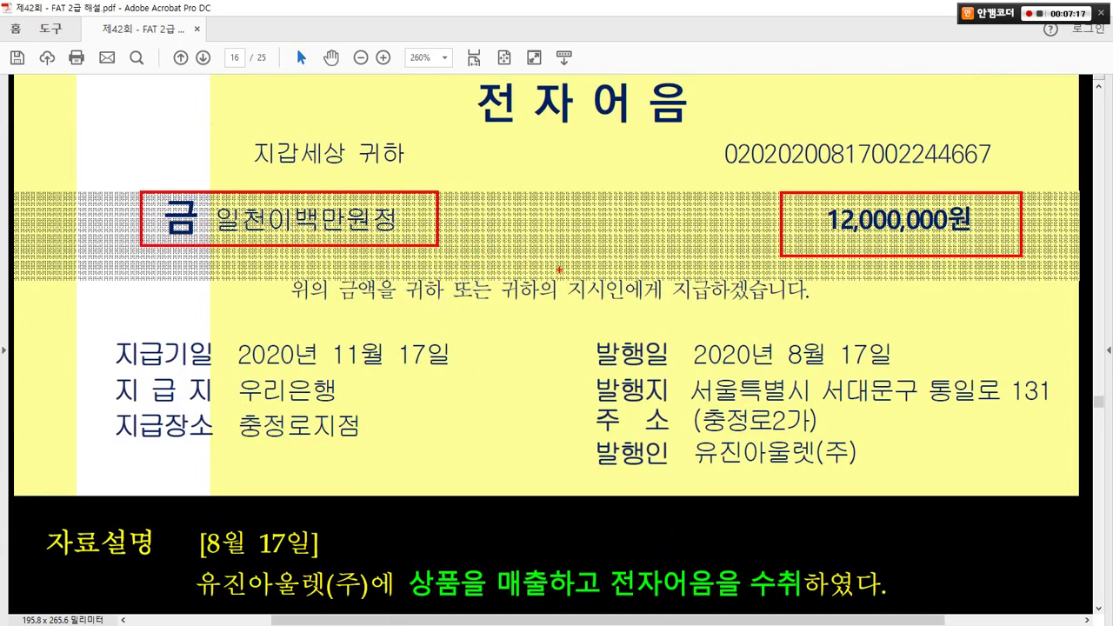
- Study the 어음의 처리 rules in 핵심내용 for notes issued by the company itself (내가발행), with and without 재고자산
scroll(579, 411, "down", 8)
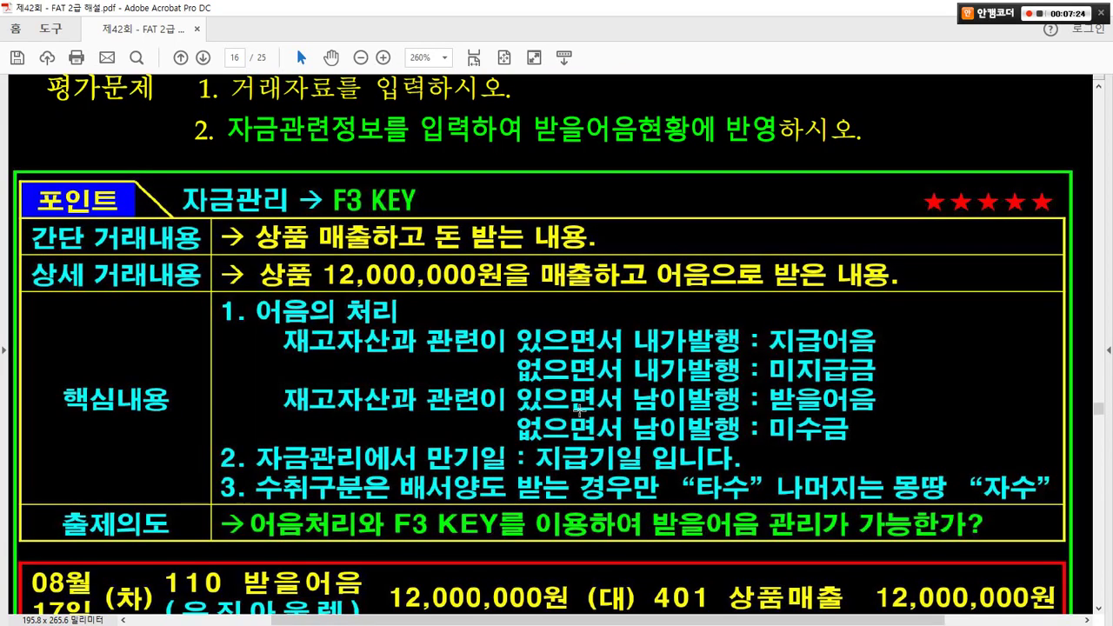
scroll(579, 405, "down", 1)
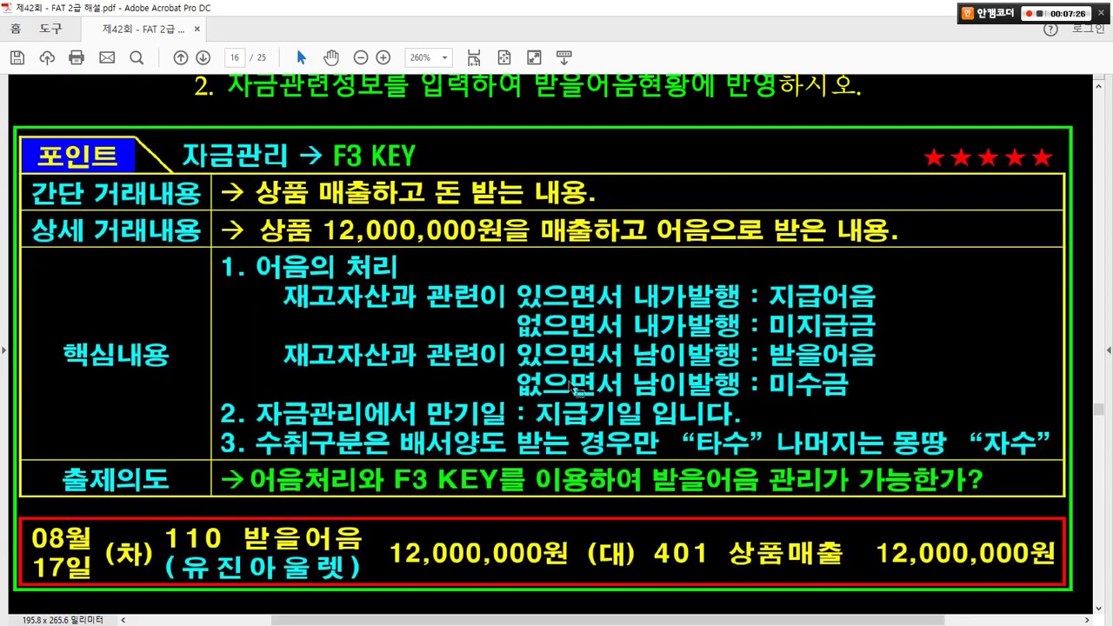
mouse_move(149, 386)
left_mouse_down()
mouse_move(52, 315)
mouse_move(131, 376)
left_mouse_up()
mouse_move(202, 236)
left_mouse_down()
mouse_move(321, 275)
mouse_move(414, 274)
left_mouse_up()
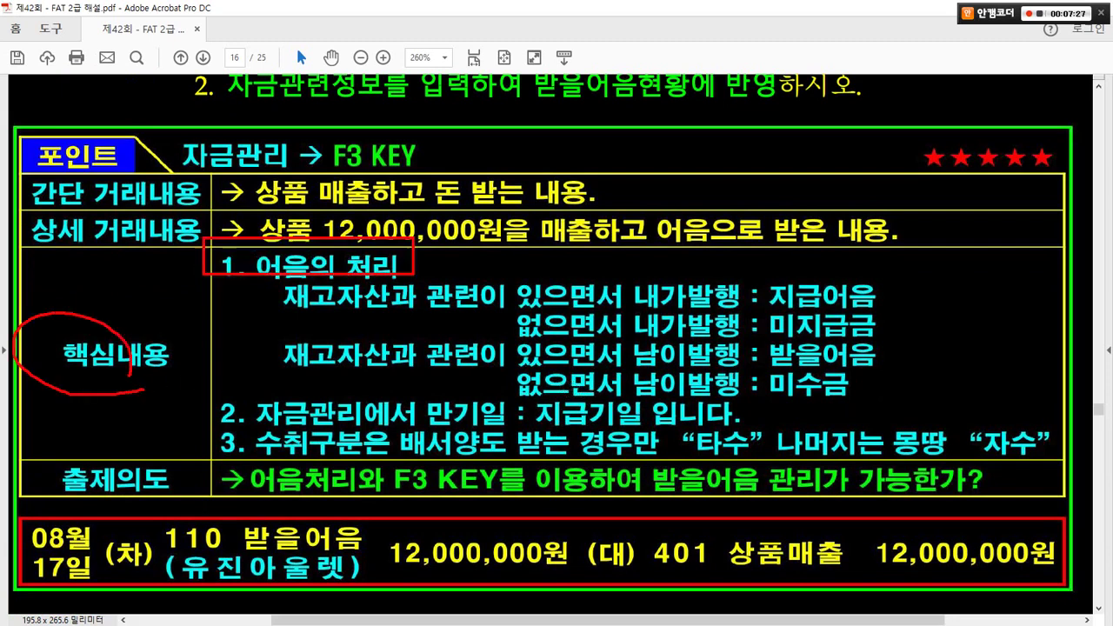
left_click_drag(282, 309, 896, 310)
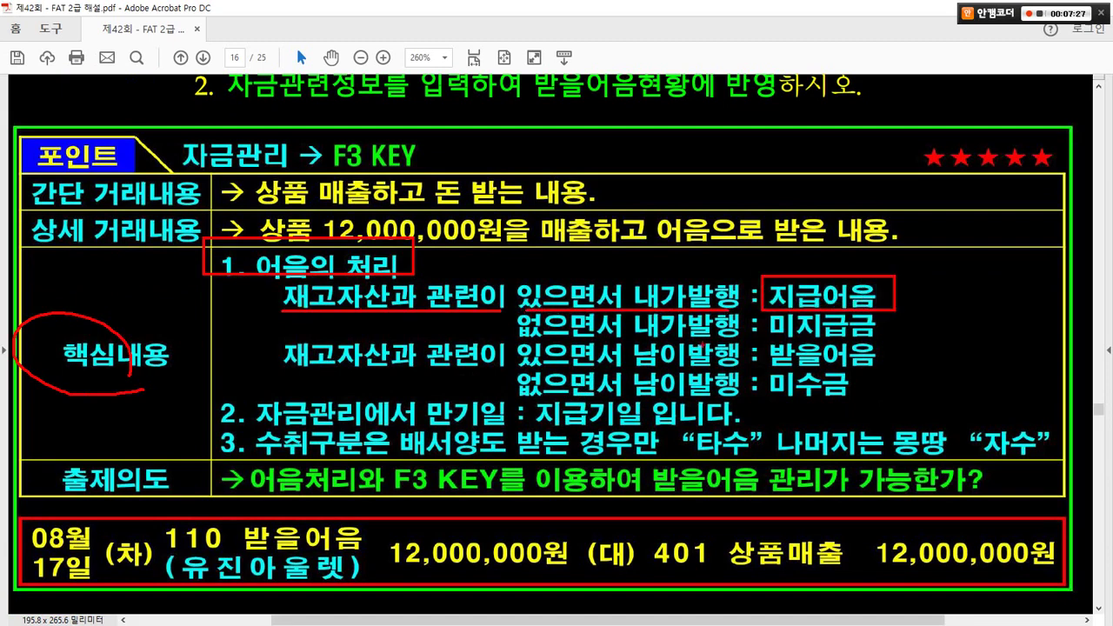
left_click_drag(520, 339, 888, 336)
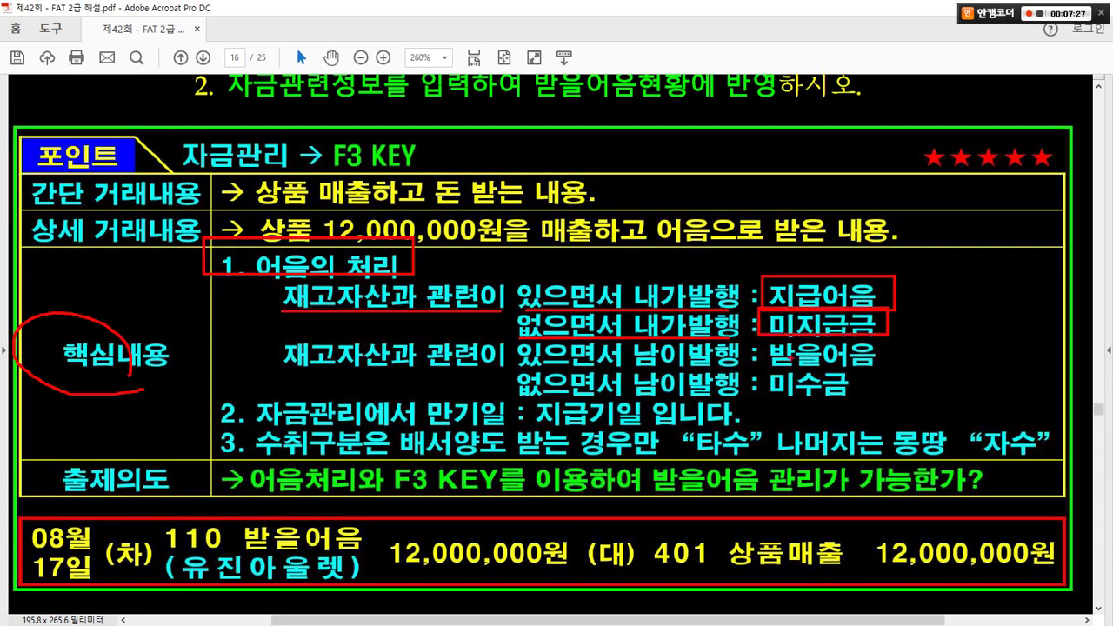
- Study the 어음의 처리 rules for notes issued by others (남이발행) and compare them with the 내가발행 cases
mouse_move(266, 334)
left_mouse_down()
mouse_move(542, 372)
mouse_move(842, 354)
mouse_move(889, 370)
left_mouse_up()
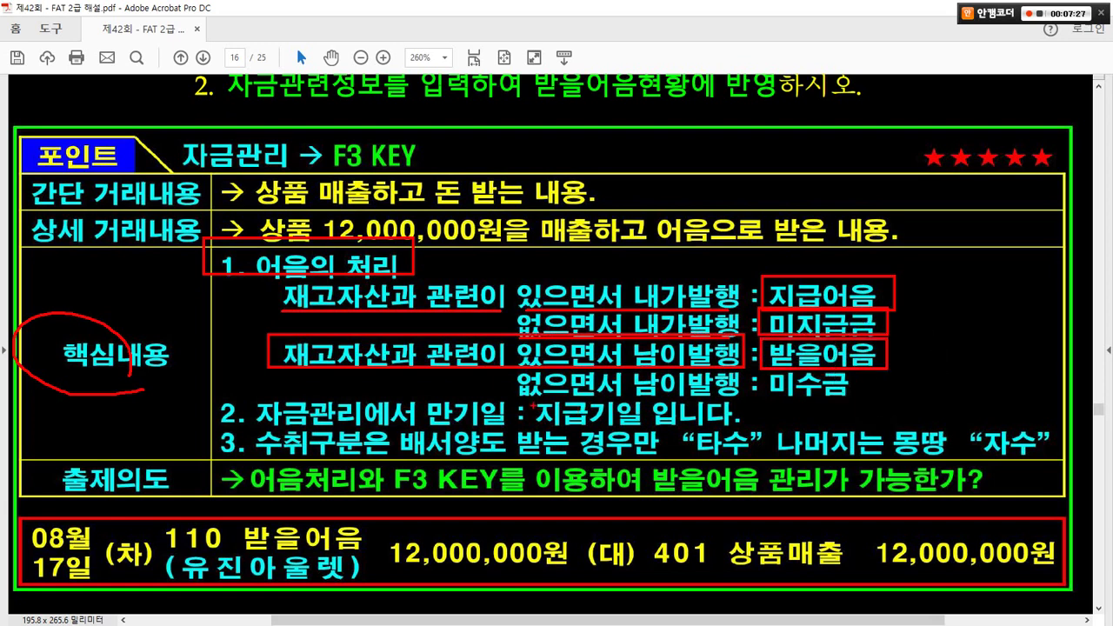
left_click_drag(529, 399, 735, 399)
key("ctrl+z")
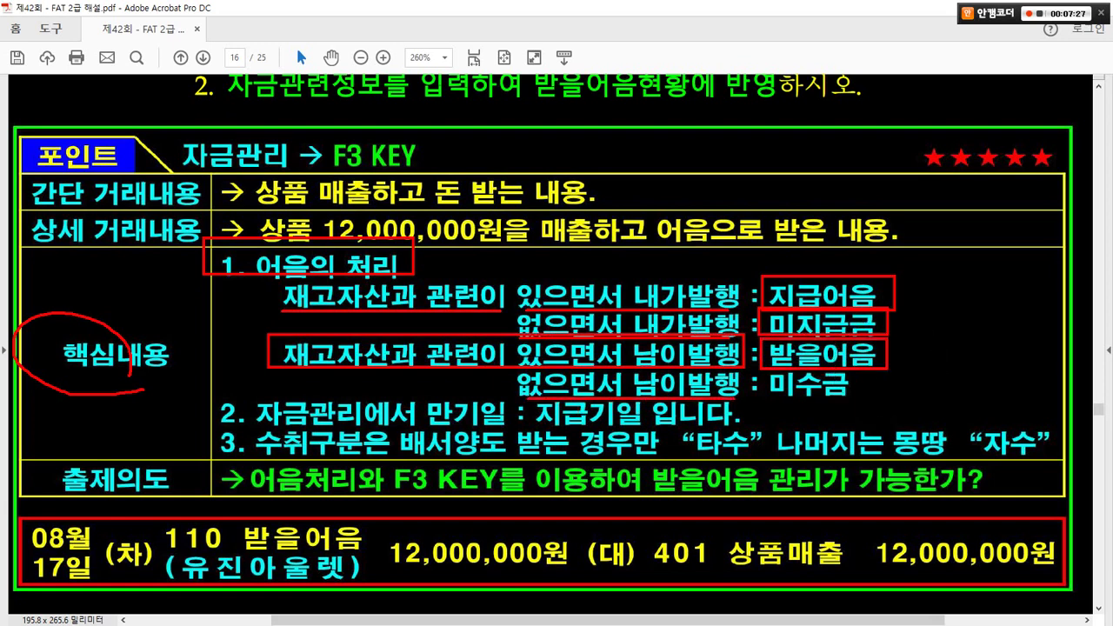
mouse_move(823, 400)
left_mouse_down()
mouse_move(787, 409)
mouse_move(768, 377)
left_mouse_up()
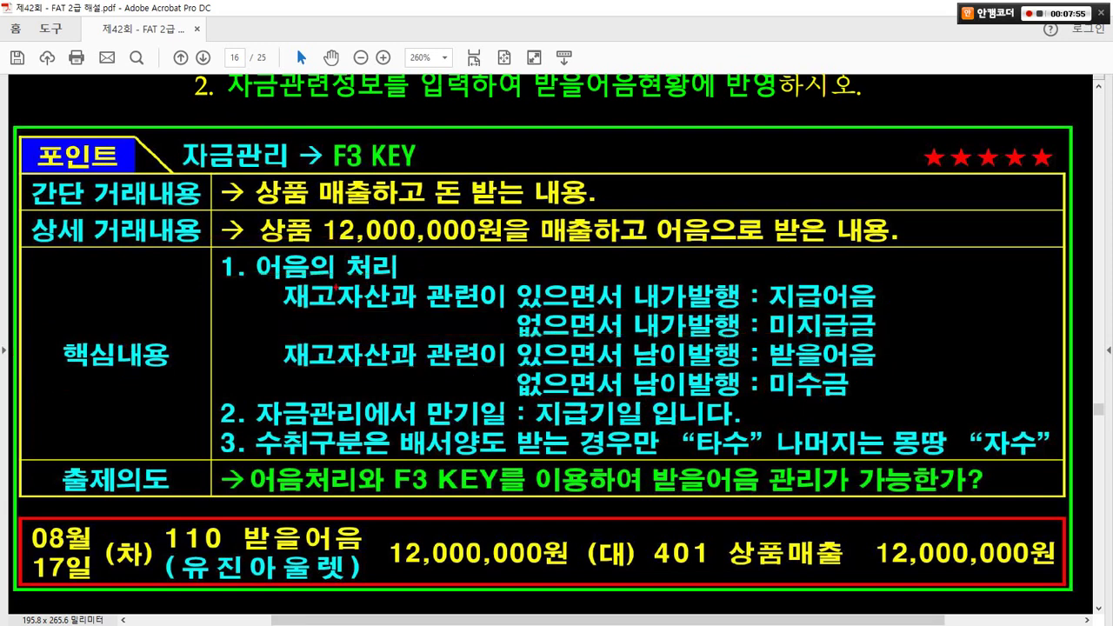
left_click_drag(266, 281, 894, 311)
mouse_move(270, 337)
left_mouse_down()
mouse_move(823, 379)
mouse_move(907, 372)
left_mouse_up()
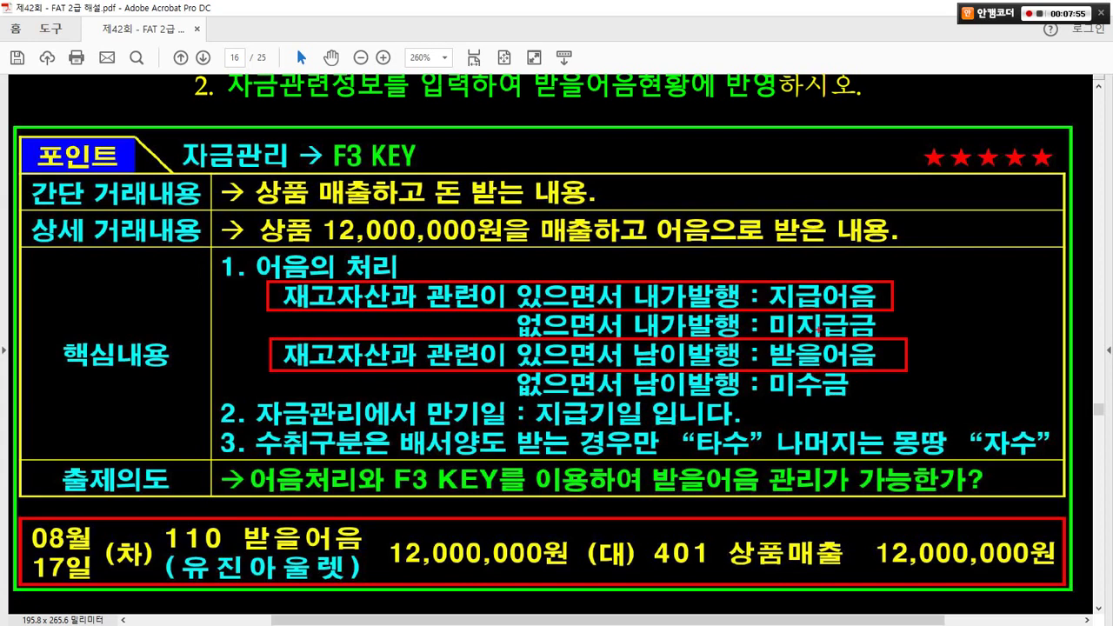
mouse_move(826, 341)
left_mouse_down()
mouse_move(835, 353)
mouse_move(857, 317)
left_mouse_up()
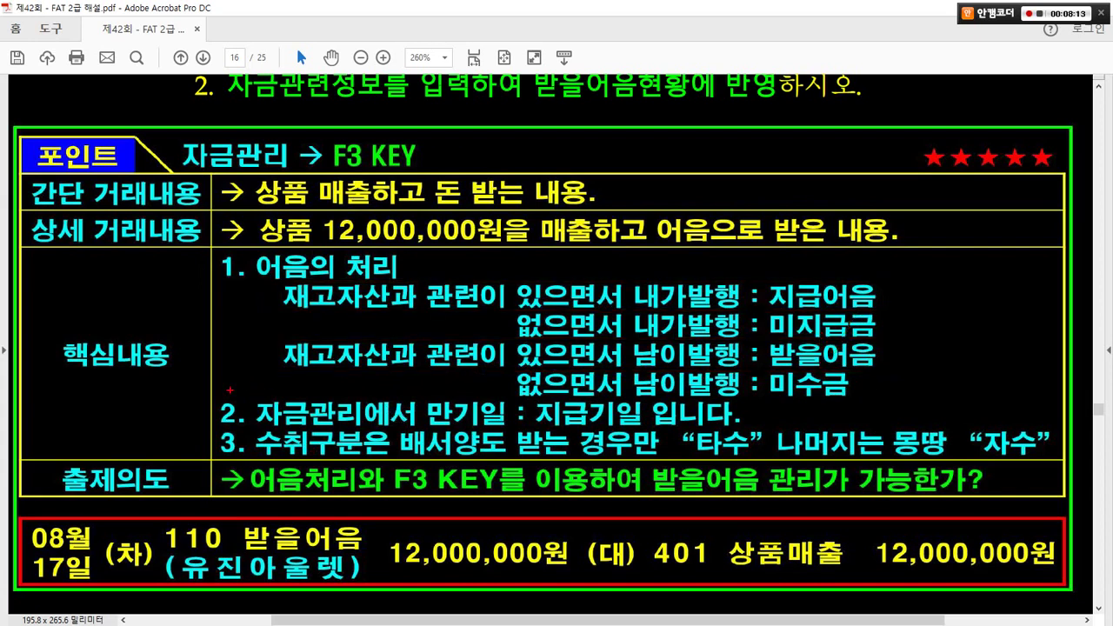
- Read the 핵심내용 rules on 자금관리 만기일 and 수취구분, checking the 지급기일 on the 전자어음
left_click_drag(219, 391, 518, 426)
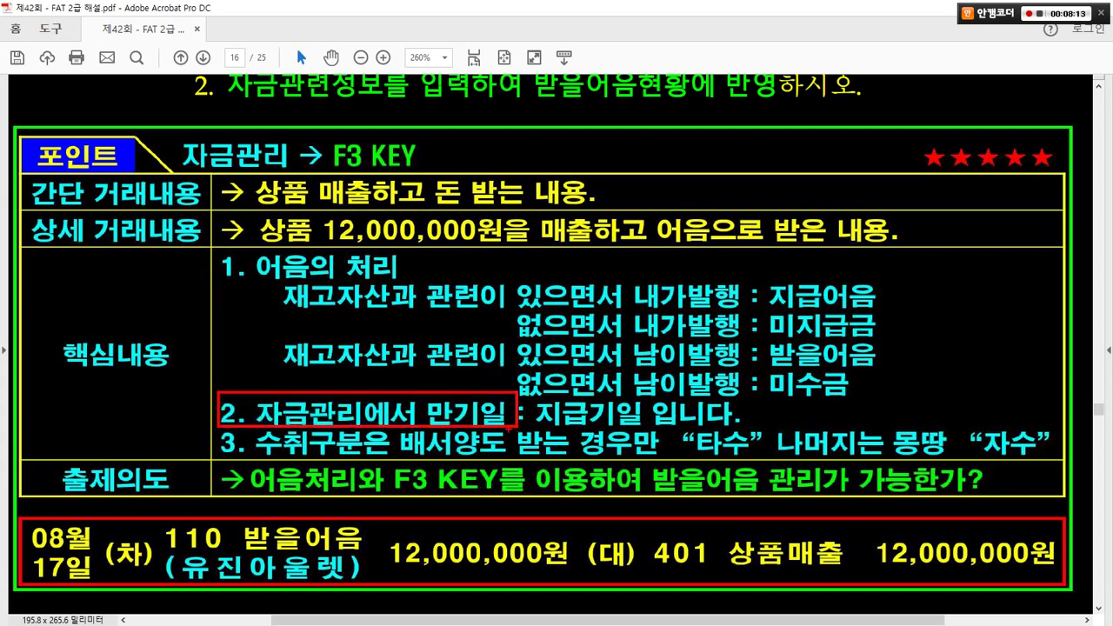
mouse_move(418, 425)
left_mouse_down()
mouse_move(484, 360)
mouse_move(504, 414)
mouse_move(757, 432)
left_mouse_up()
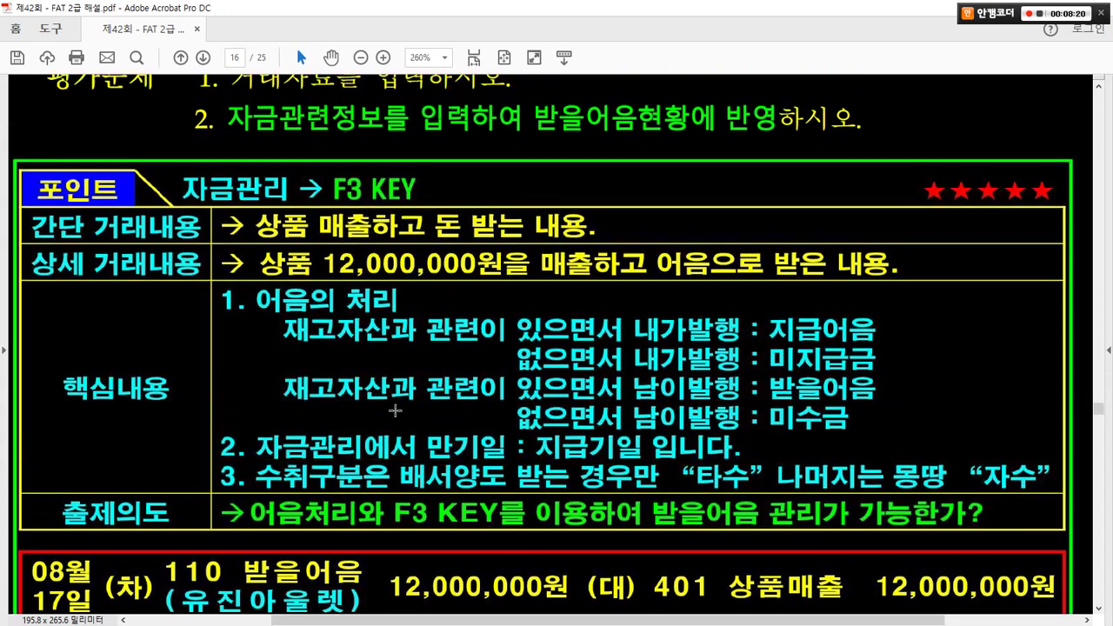
scroll(395, 409, "up", 10)
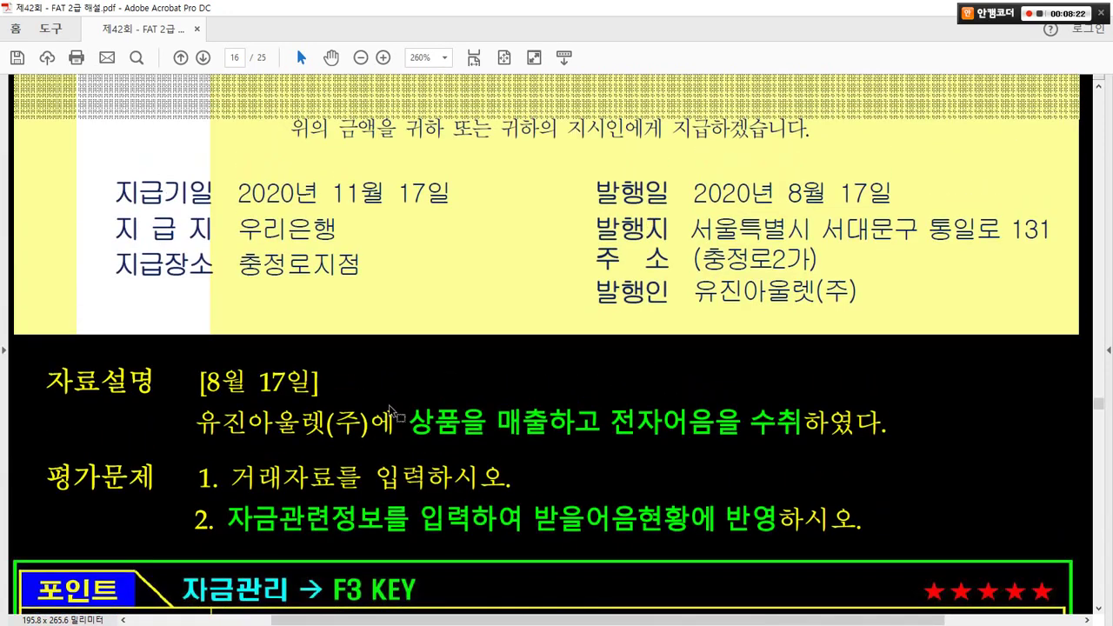
left_click_drag(101, 166, 472, 217)
scroll(258, 365, "down", 9)
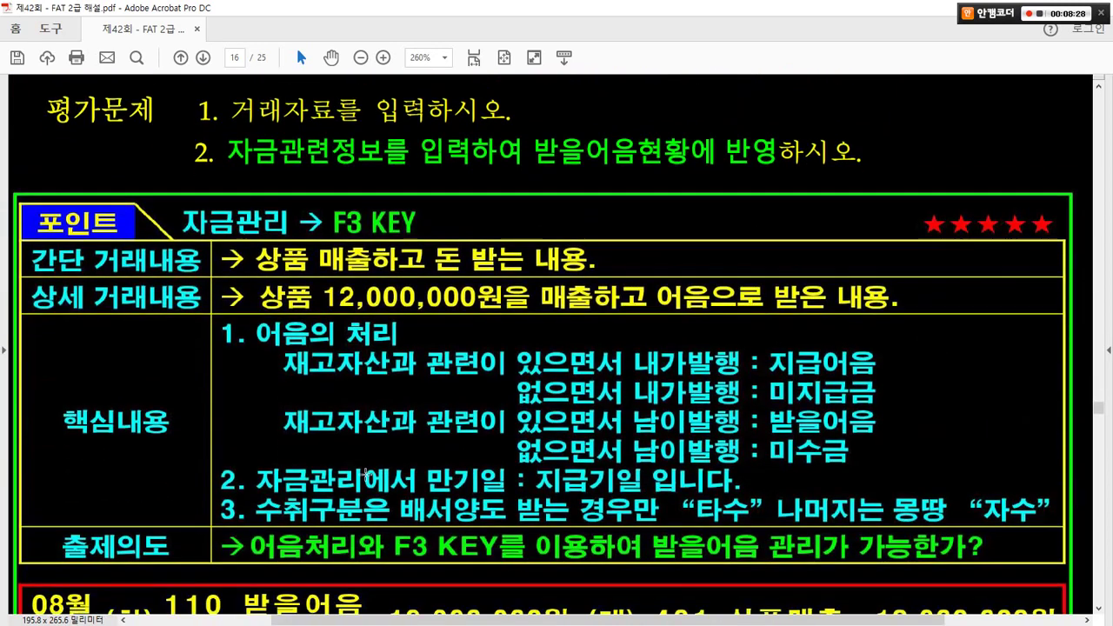
mouse_move(247, 494)
left_mouse_down()
mouse_move(542, 527)
mouse_move(708, 529)
mouse_move(765, 487)
mouse_move(765, 520)
left_mouse_up()
left_click_drag(803, 485, 1061, 527)
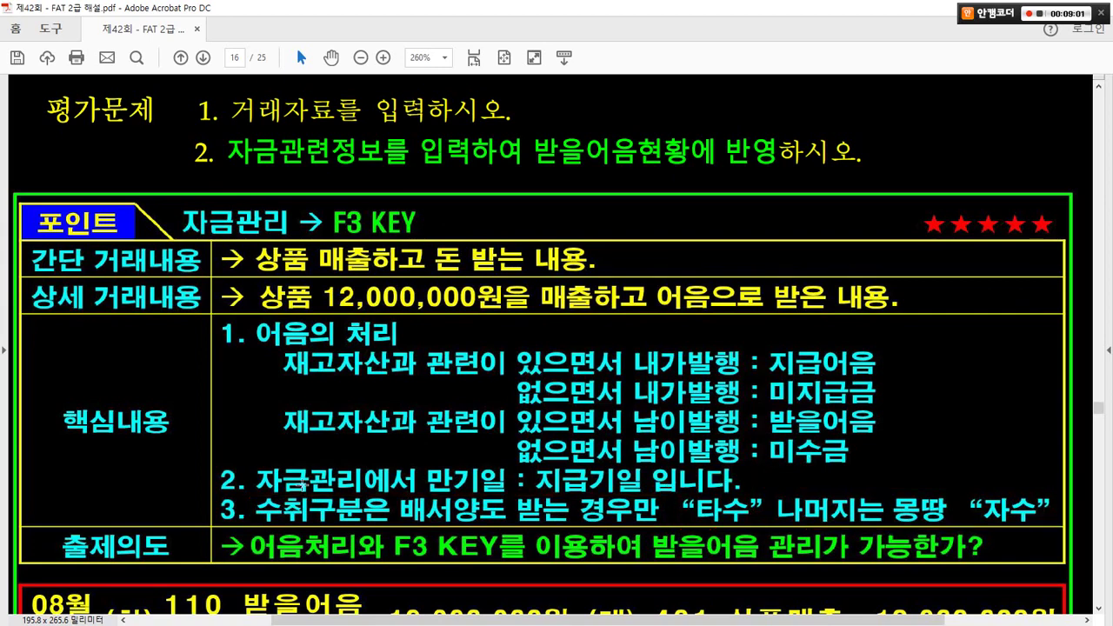
- Examine the 출제의도 on 어음처리 and 받을어음 관리, relating it to the 재고자산 rule for notes issued by others
scroll(325, 487, "down", 3)
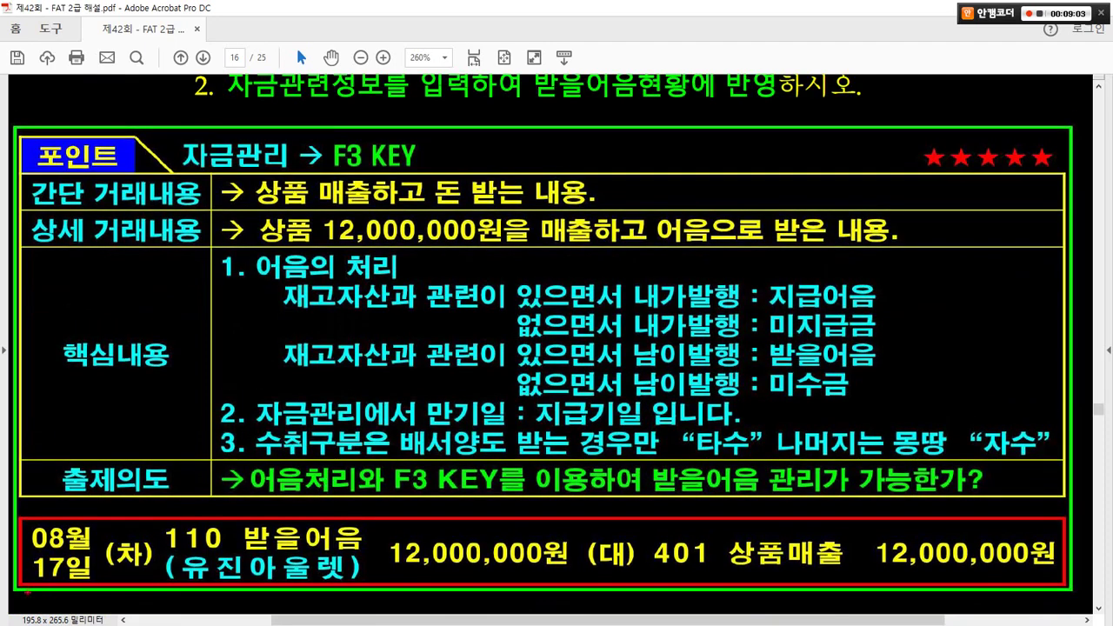
left_click_drag(233, 453, 384, 501)
mouse_move(269, 331)
left_mouse_down()
mouse_move(520, 374)
mouse_move(895, 372)
left_mouse_up()
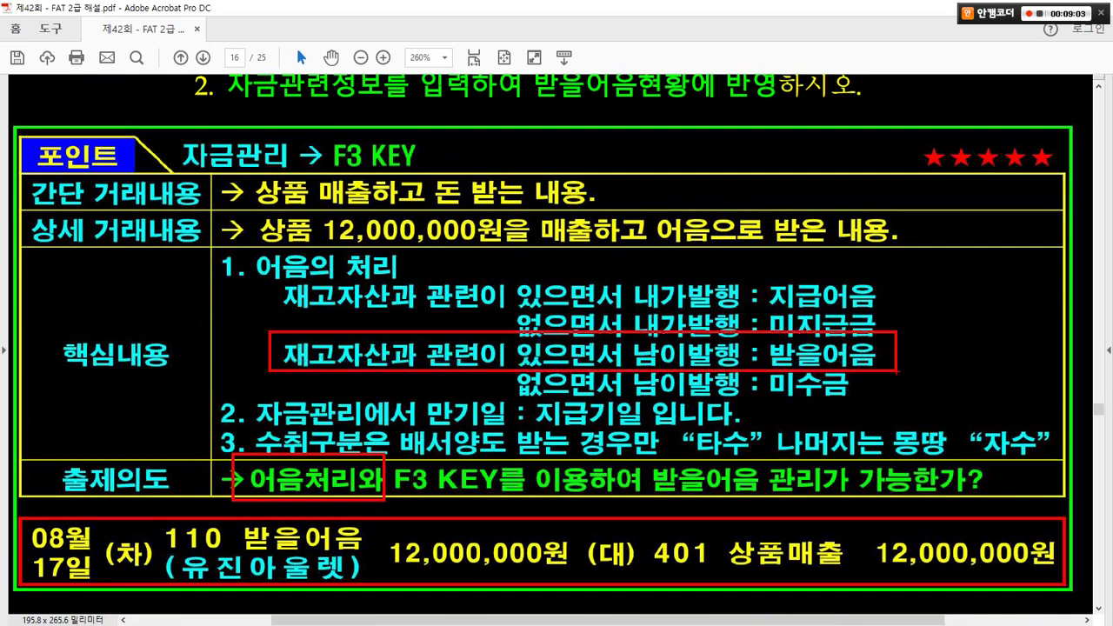
left_click_drag(931, 328, 916, 350)
left_click_drag(910, 309, 911, 384)
left_click_drag(926, 309, 922, 344)
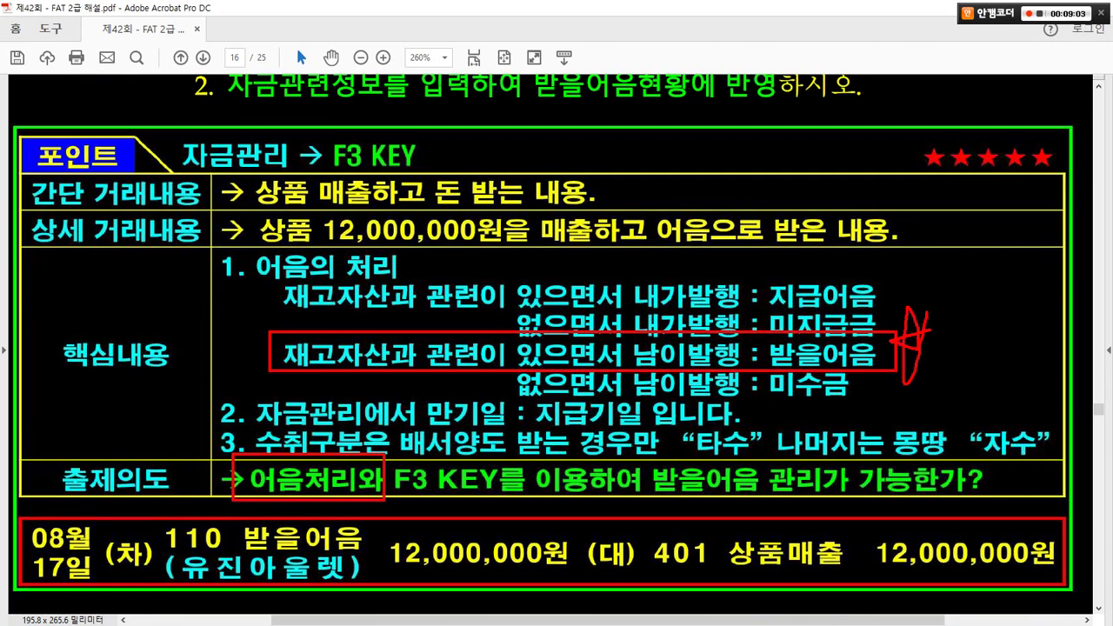
left_click_drag(382, 453, 522, 496)
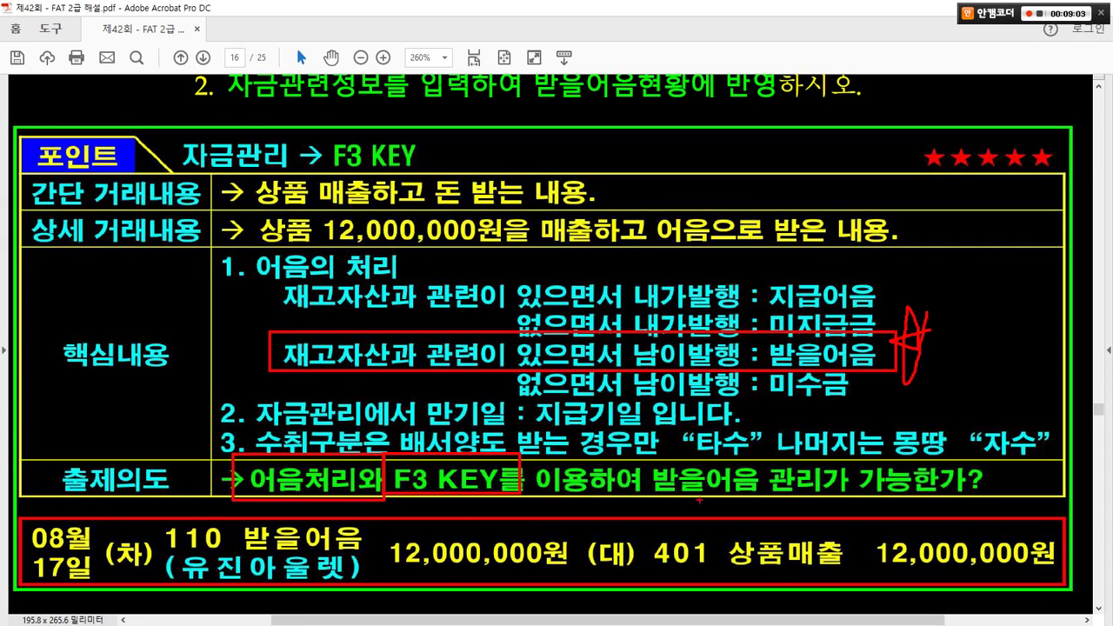
mouse_move(709, 500)
left_mouse_down()
mouse_move(635, 461)
mouse_move(734, 439)
mouse_move(741, 506)
left_mouse_up()
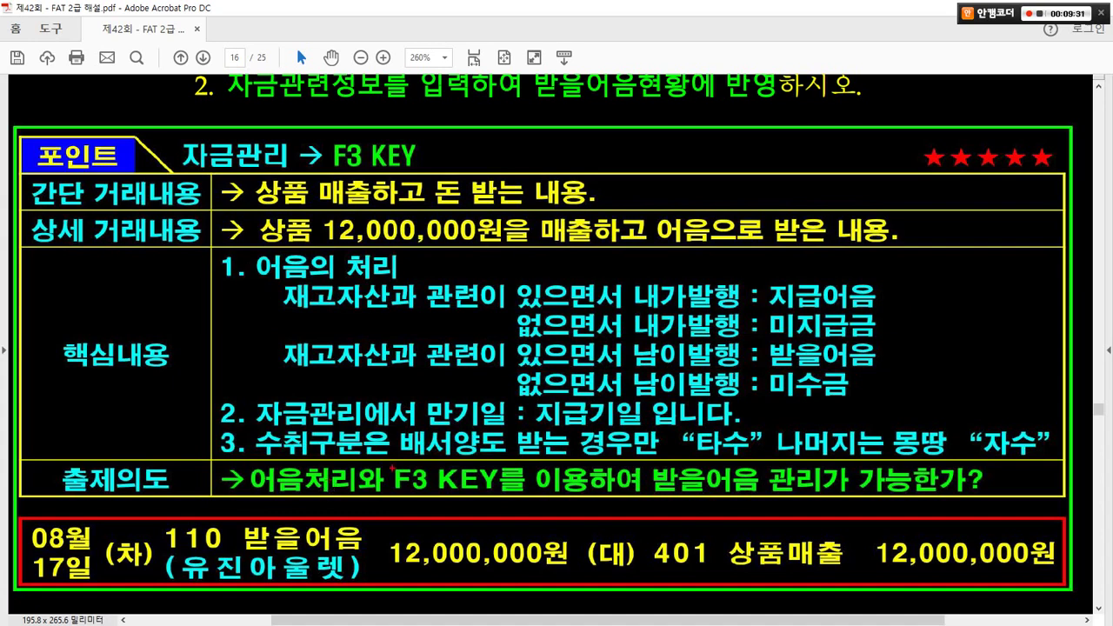
- Match the sale and note receipt in 상세 거래내용 to the accounts and 거래처 of the August 17 journal entry
left_click_drag(257, 215, 603, 248)
left_click_drag(811, 566, 458, 228)
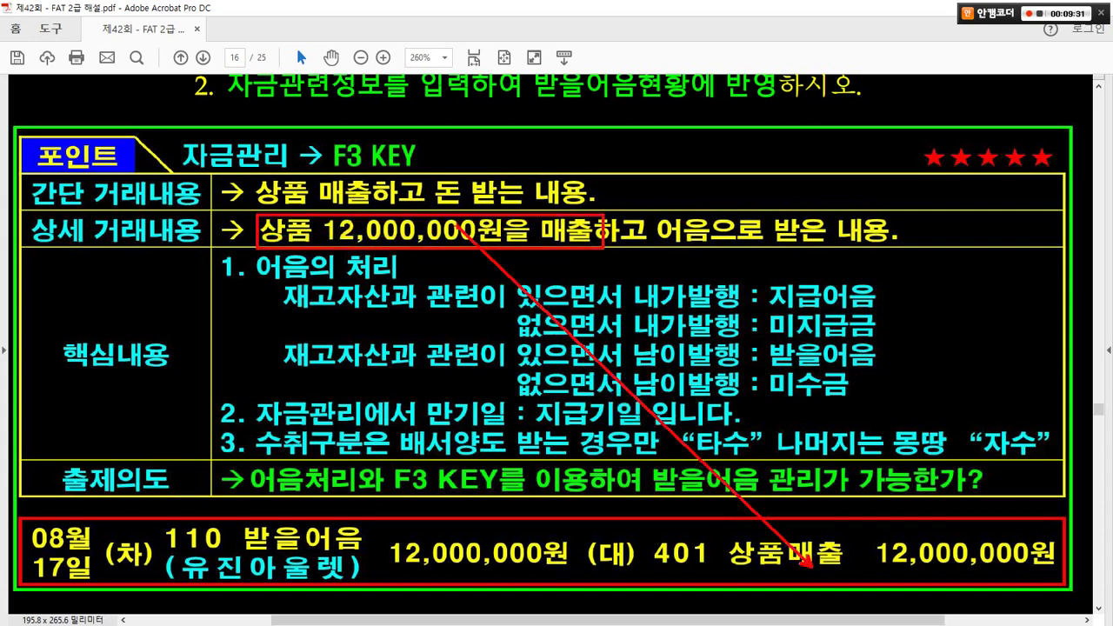
mouse_move(652, 203)
left_mouse_down()
mouse_move(861, 252)
mouse_move(892, 248)
left_mouse_up()
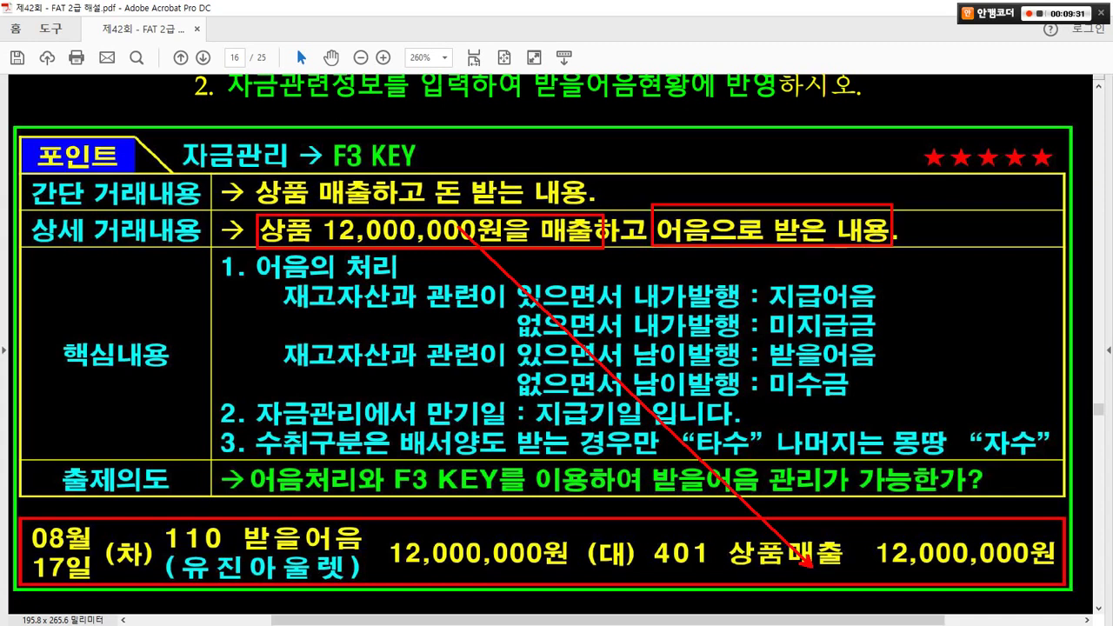
left_click_drag(332, 544, 524, 410)
mouse_move(699, 233)
left_mouse_down()
mouse_move(328, 546)
mouse_move(267, 465)
left_mouse_up()
left_click_drag(656, 515, 609, 577)
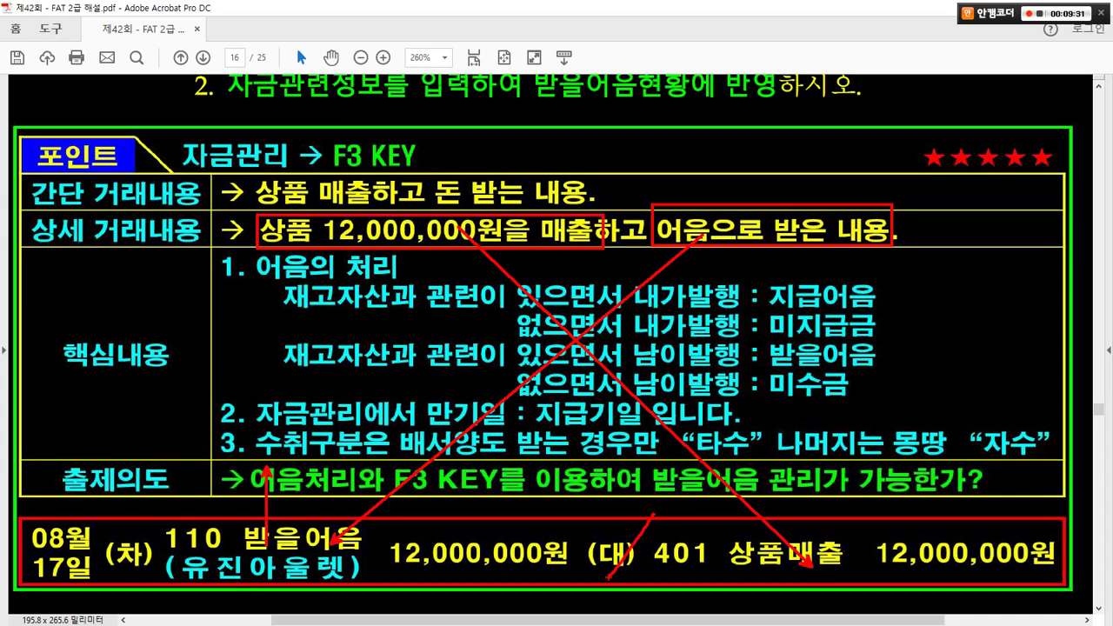
mouse_move(195, 510)
left_mouse_down()
mouse_move(202, 518)
mouse_move(249, 477)
left_mouse_up()
mouse_move(167, 542)
left_mouse_down()
mouse_move(279, 578)
mouse_move(359, 582)
left_mouse_up()
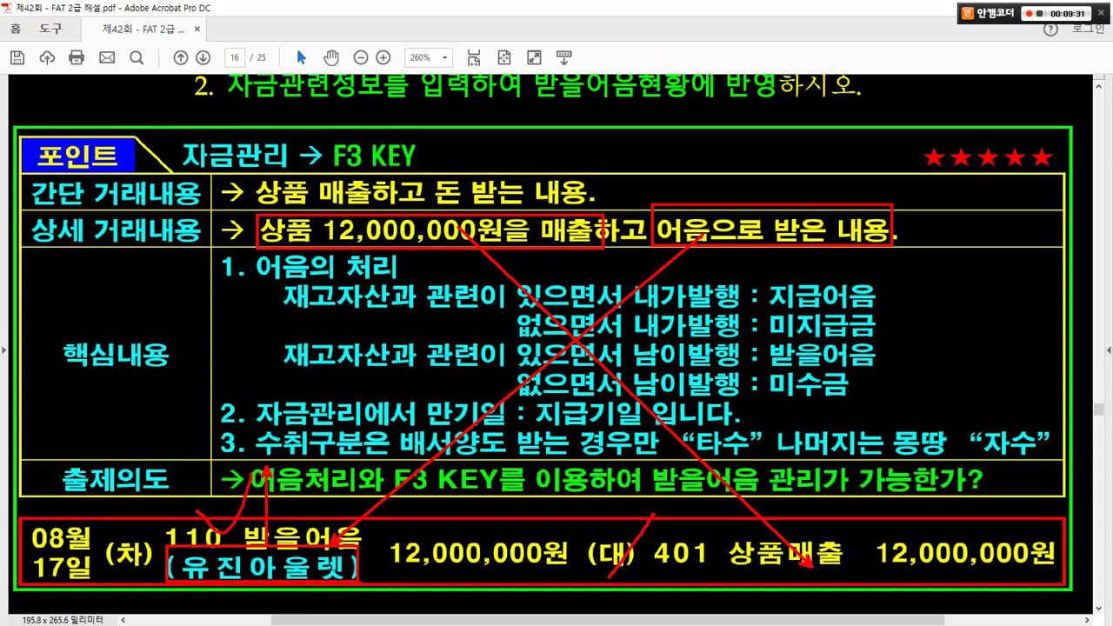
- Check the debit and credit type numbers, 3 and 4, for the two sides of the August 17 journal entry
left_click_drag(477, 546, 513, 591)
left_click_drag(731, 549, 769, 565)
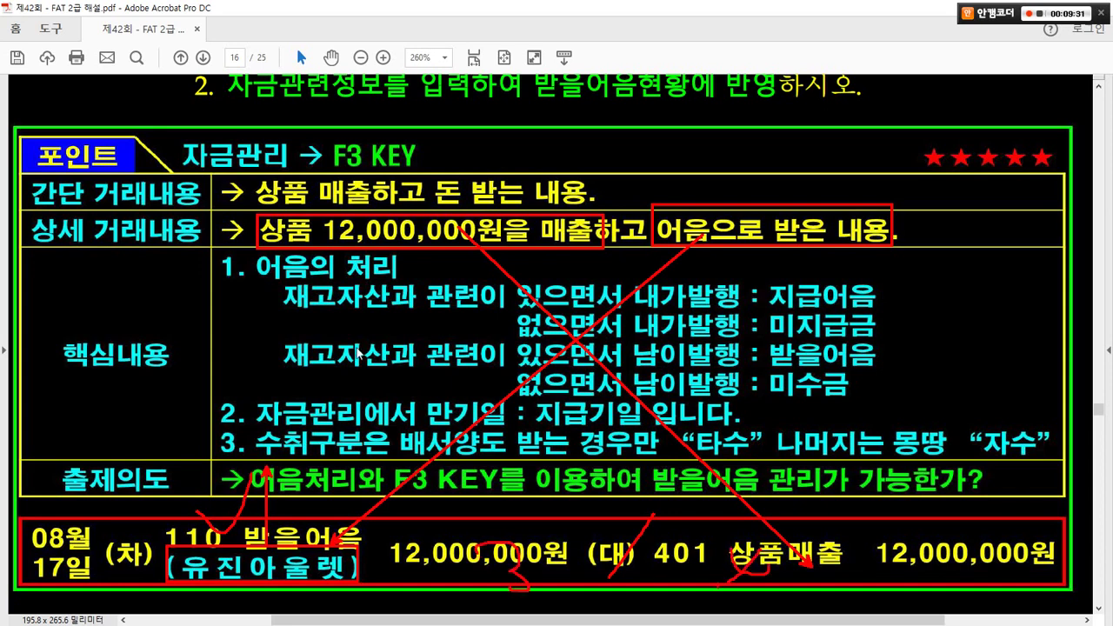
key("Escape")
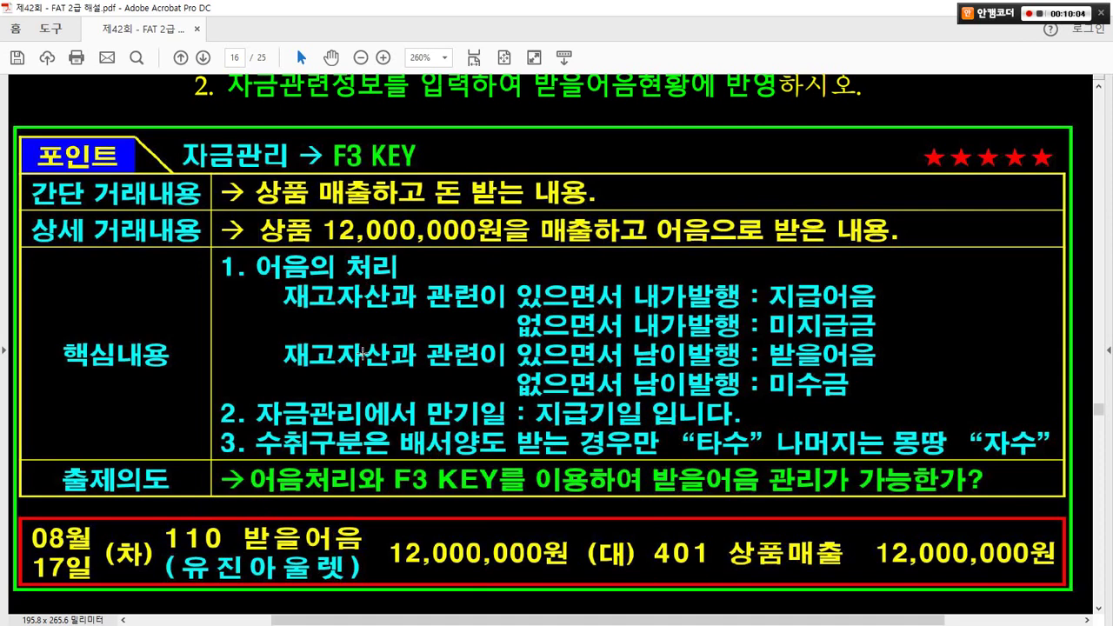
- Switch to the accounting program and set the 일반전표입력 voucher date to August 17
key("alt+Tab")
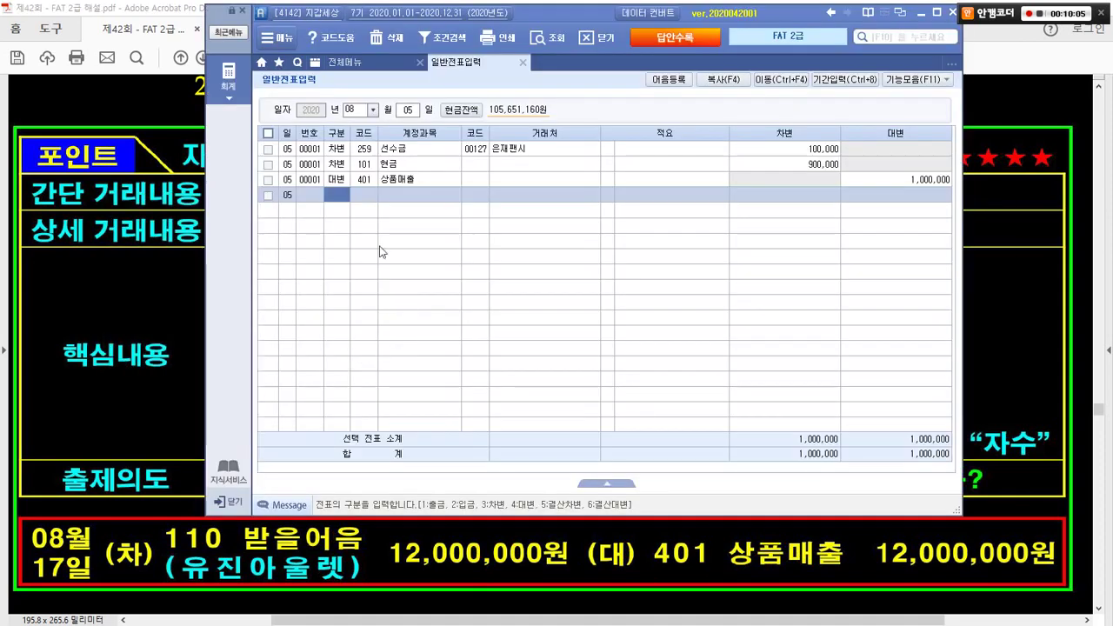
left_click(398, 110)
type("17")
key("Return")
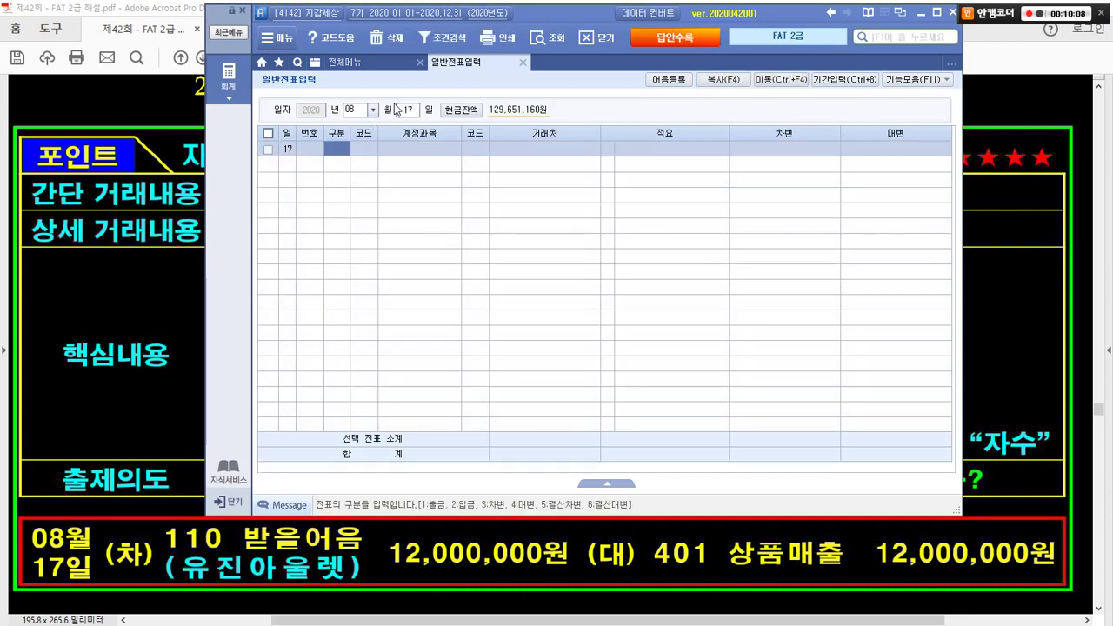
- Enter the debit line 110 받을어음 with 거래처 유진아울렛(주) for 12,000,000
type("3110")
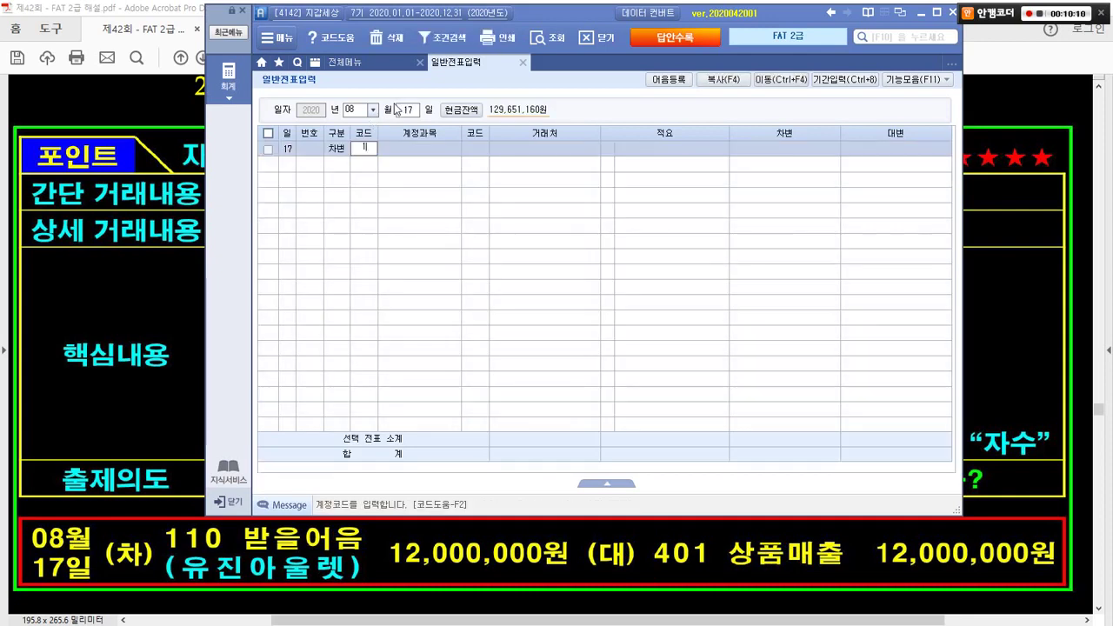
key("Return")
type("189")
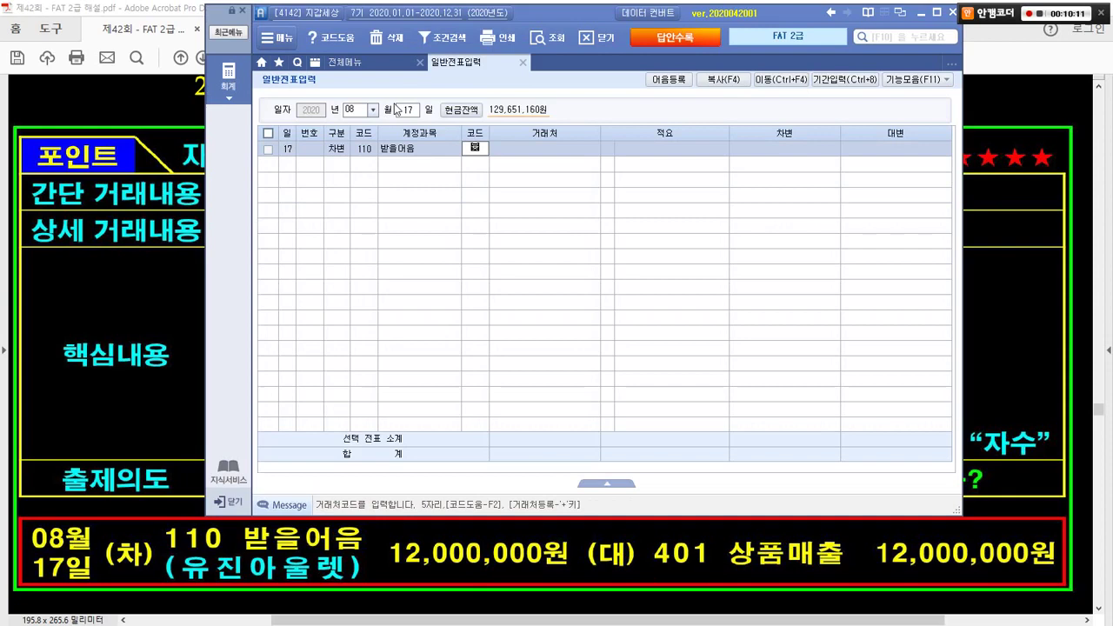
key("Return")
key("Return")
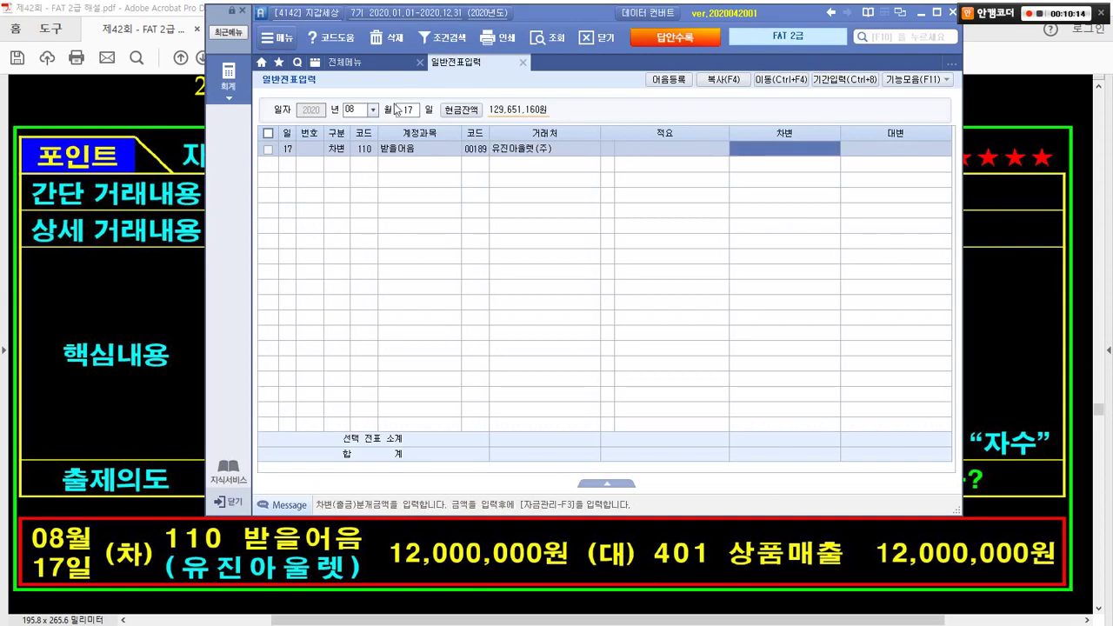
type("12000000")
key("Return")
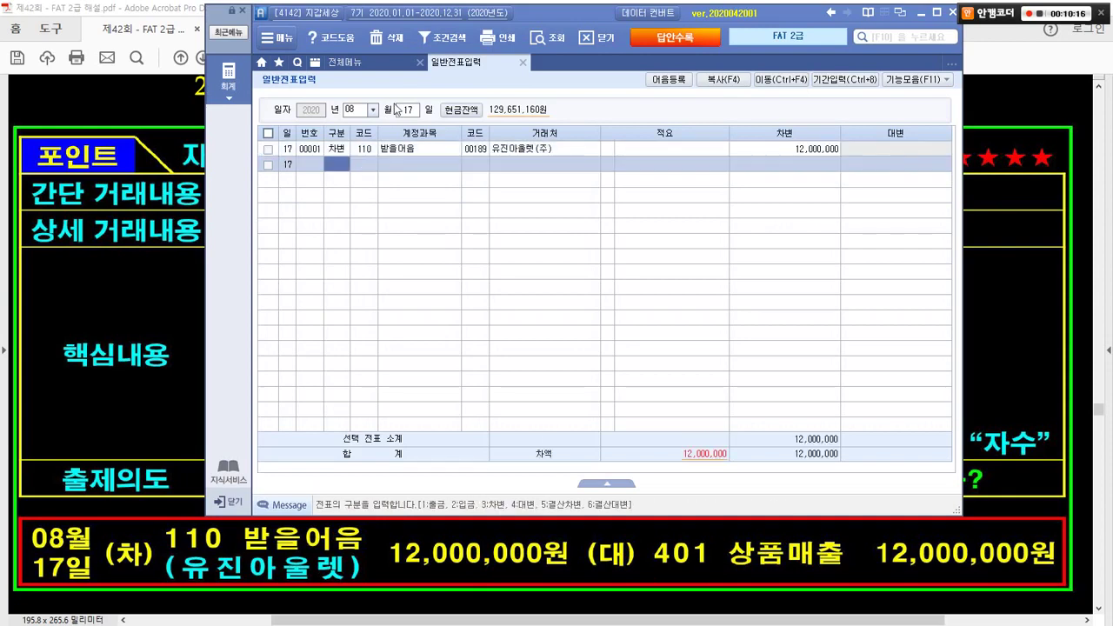
- Enter the credit line 401 상품매출 for 12,000,000, skipping the 적요
type("4")
type("401")
key("Return")
key("Return")
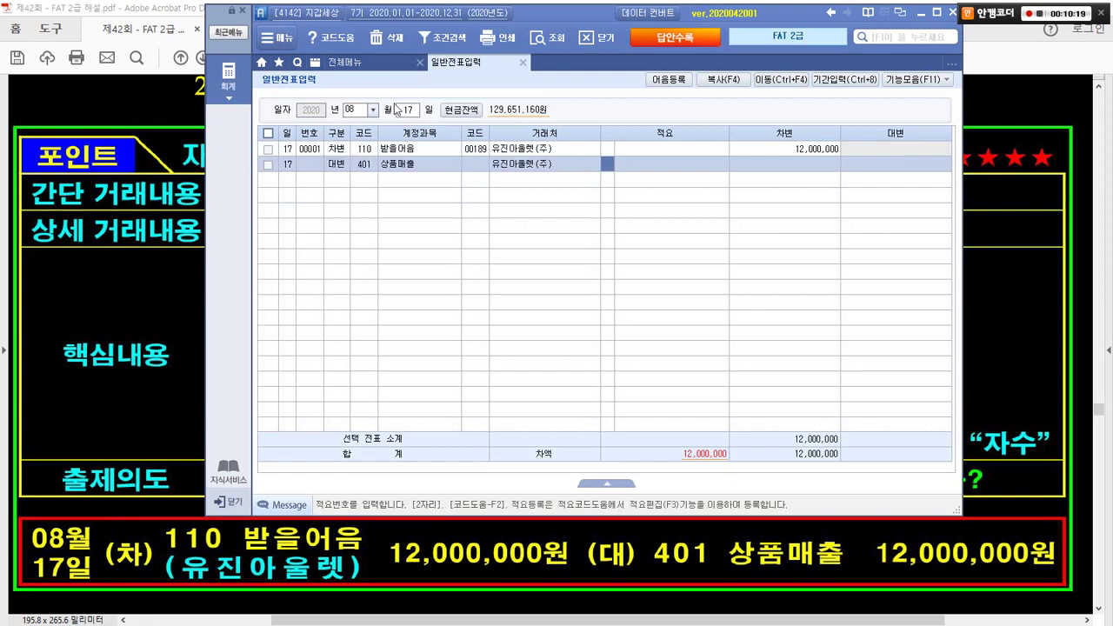
key("Return")
key("Return")
type("12000000")
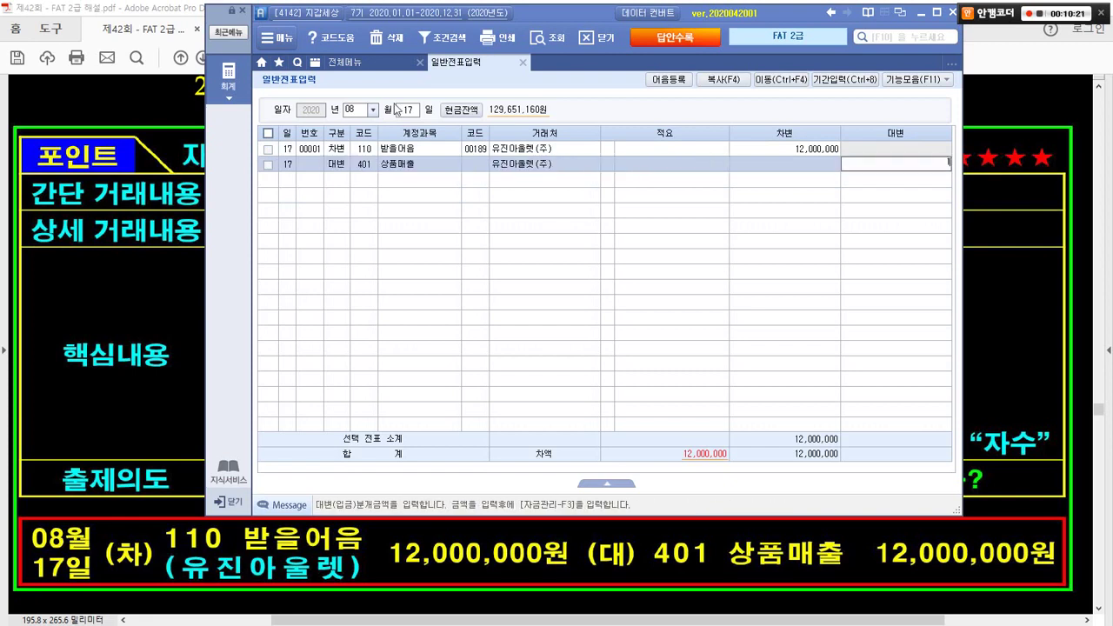
key("Return")
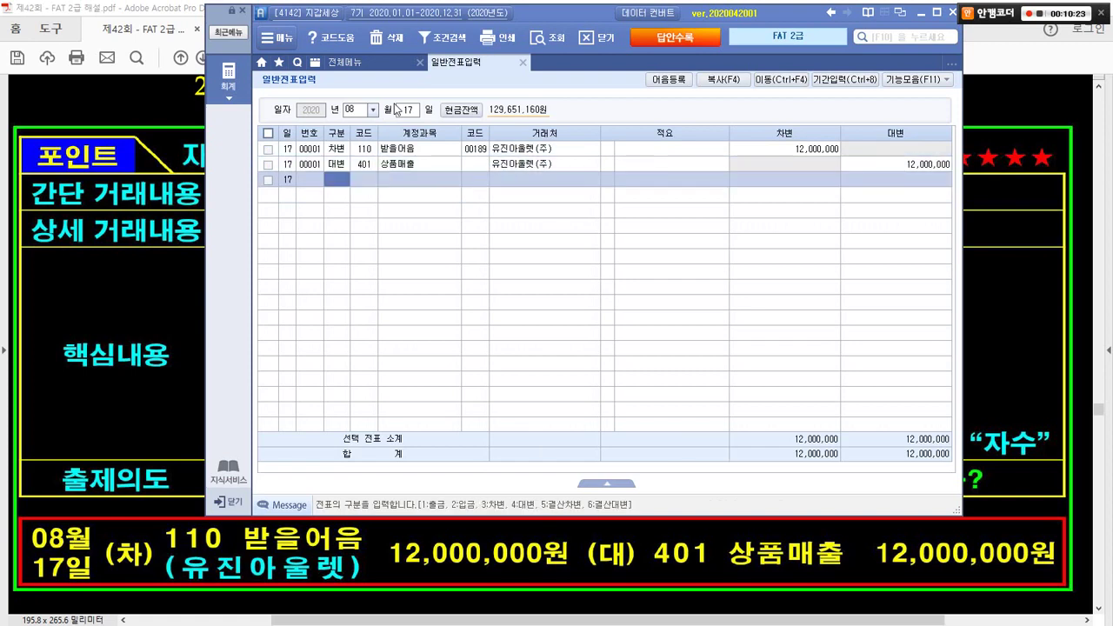
- Open 받을어음 관리 for the August 17 받을어음 debit line and check its 어음상태 and 어음종류
left_click(403, 152)
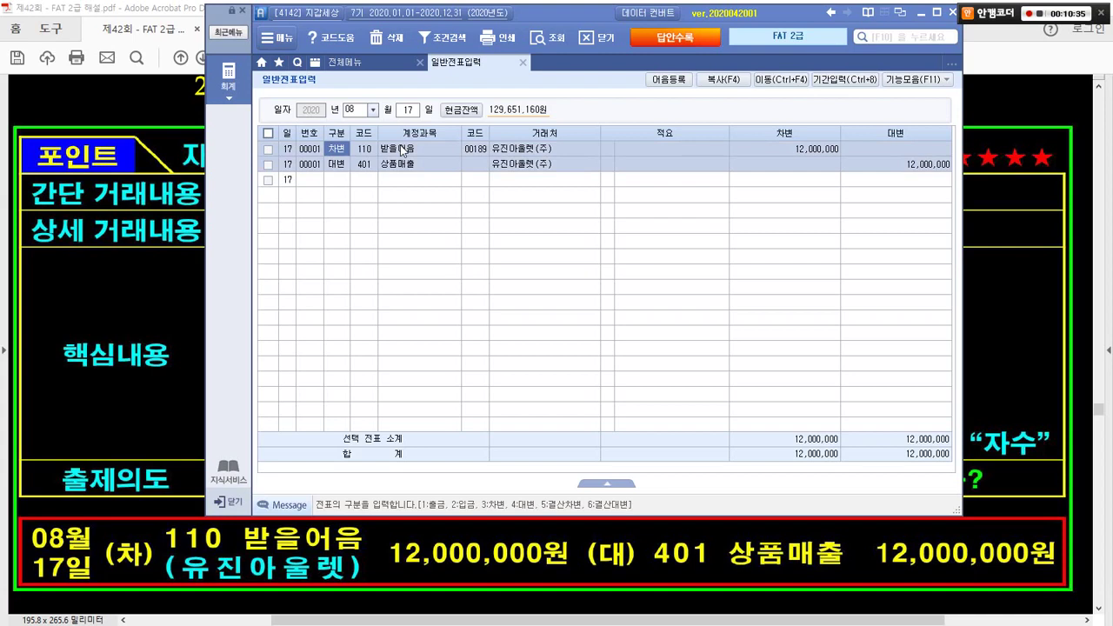
left_click(402, 149)
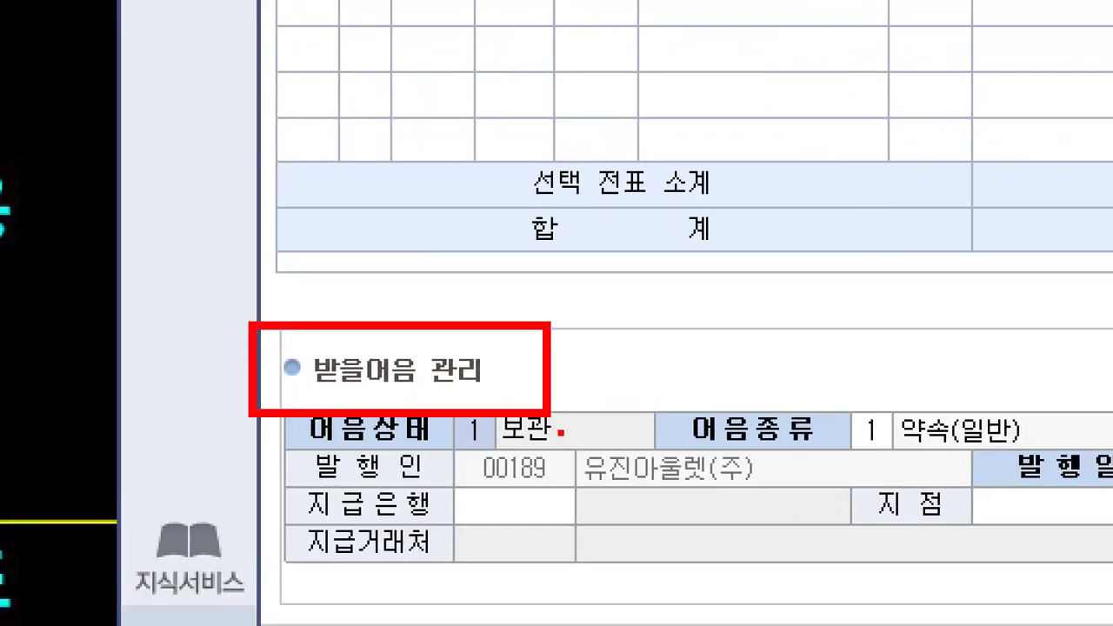
mouse_move(505, 465)
left_mouse_down()
mouse_move(427, 416)
mouse_move(519, 450)
left_mouse_up()
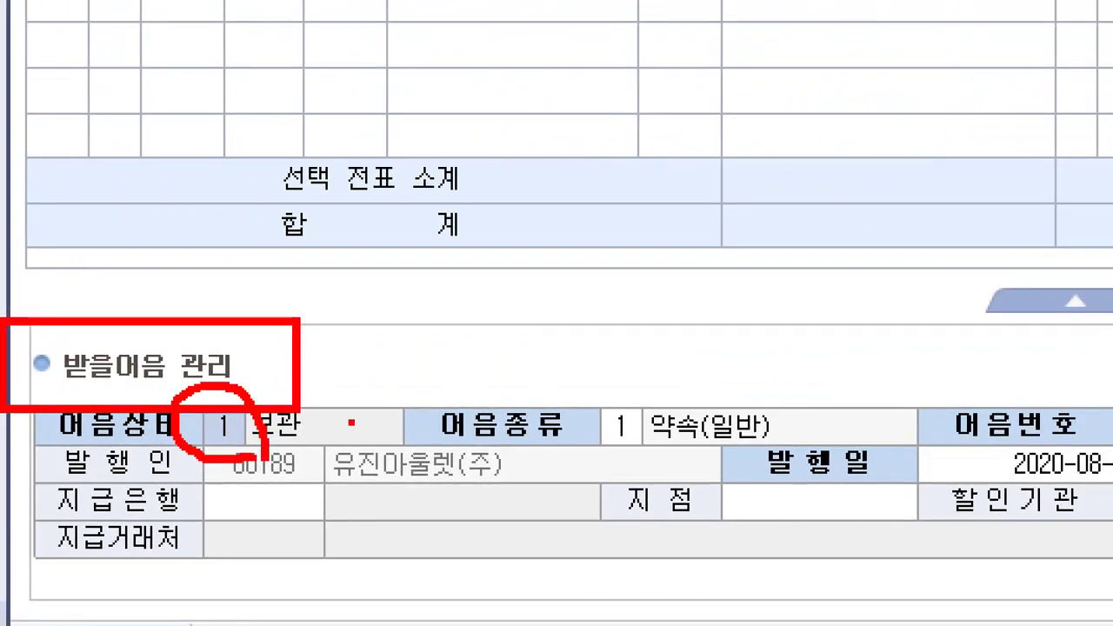
left_click_drag(398, 392, 909, 478)
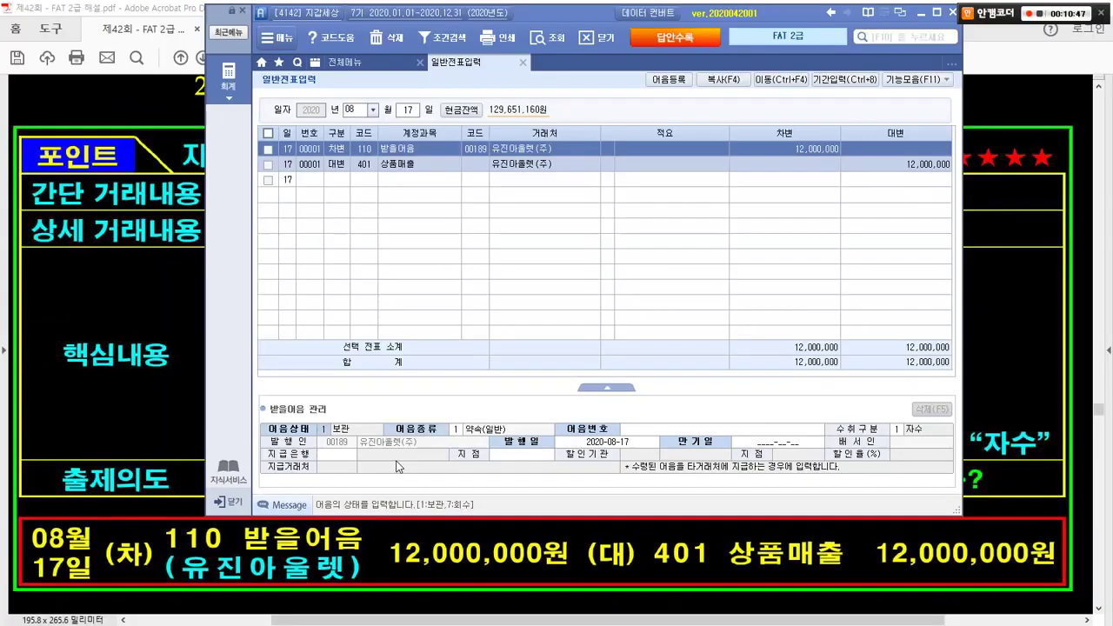
- Compare the 약속(일반) and 전자 options for 어음종류, and set it to 6 전자
left_click(456, 429)
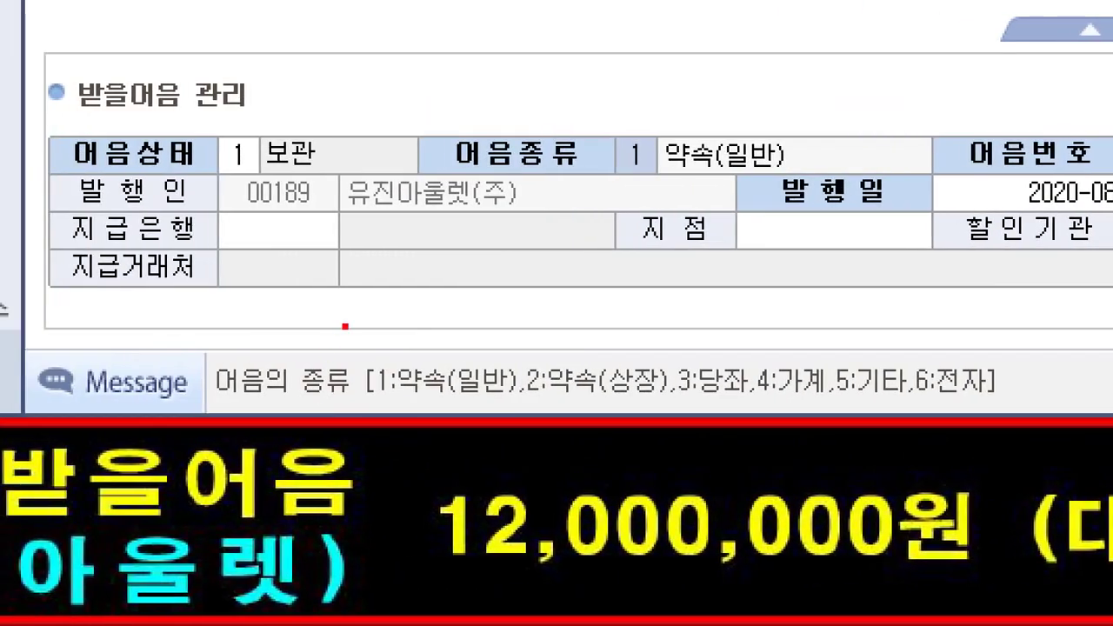
left_click_drag(263, 535, 364, 599)
left_click_drag(497, 413, 527, 419)
left_click_drag(893, 347, 1049, 440)
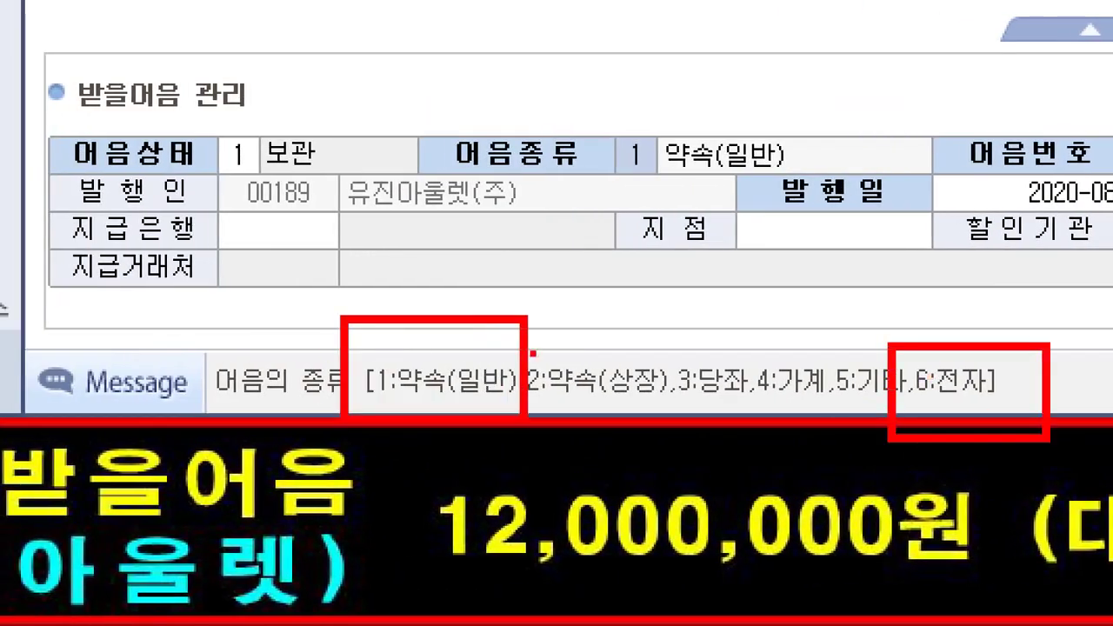
left_click_drag(346, 276, 426, 237)
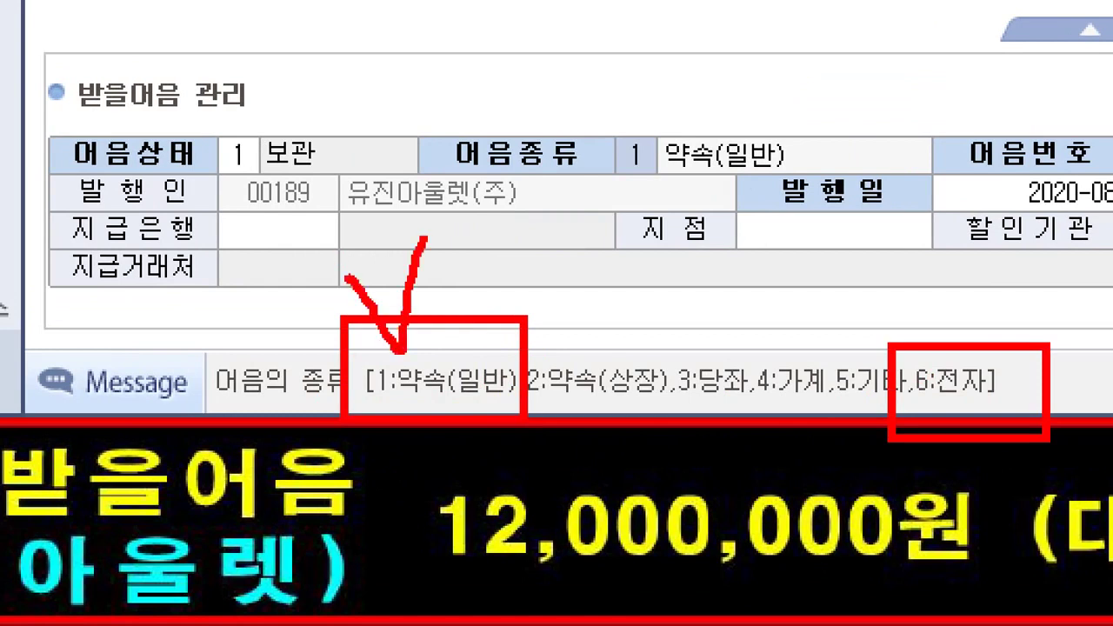
left_click_drag(930, 310, 980, 293)
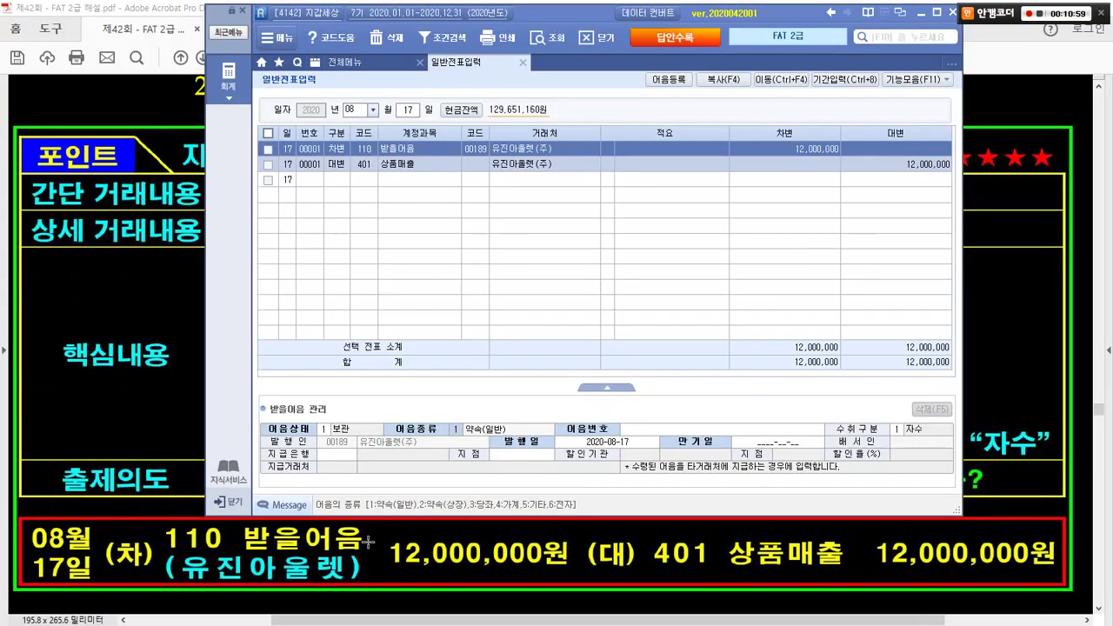
type("6")
key("Return")
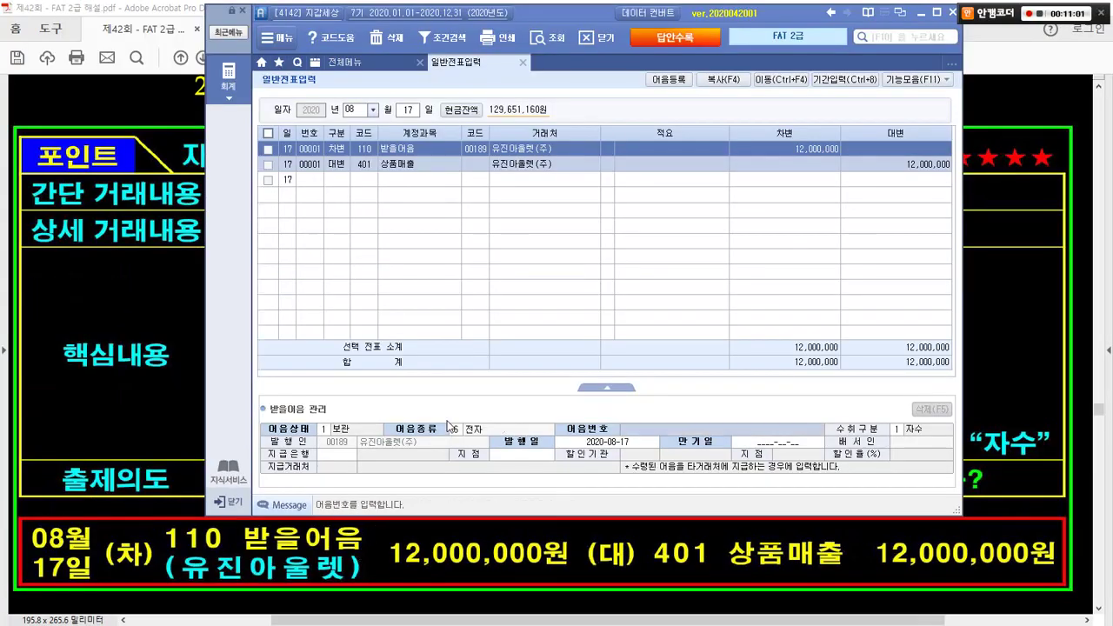
- Switch to the PDF and check the note type in the title of the 약속어음 수취거래 document
left_click(102, 172)
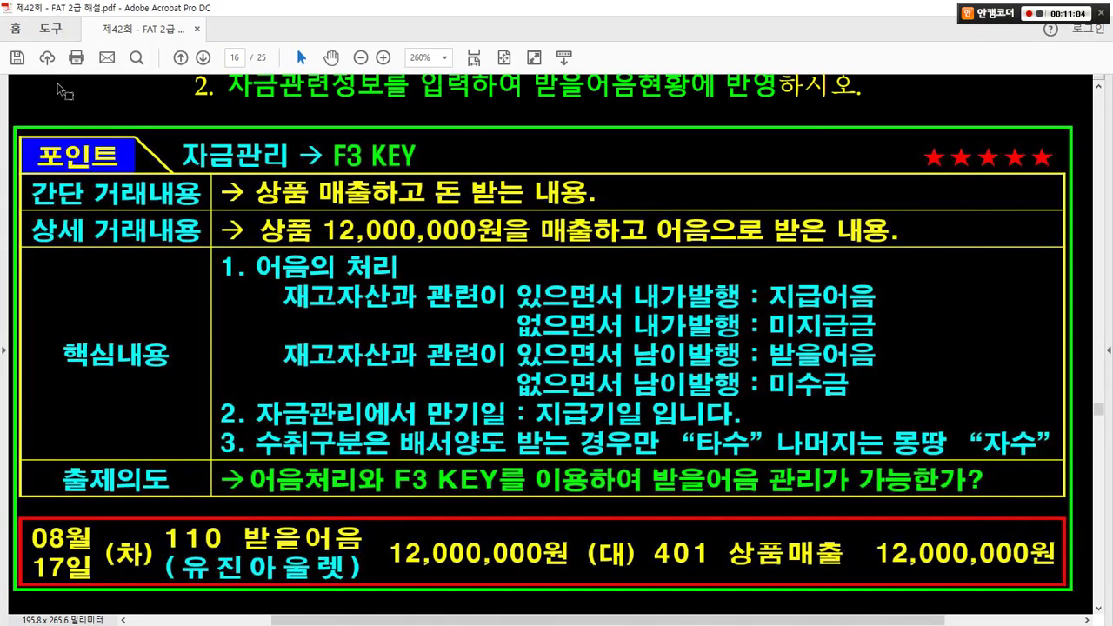
scroll(60, 87, "up", 10)
scroll(474, 259, "down", 5)
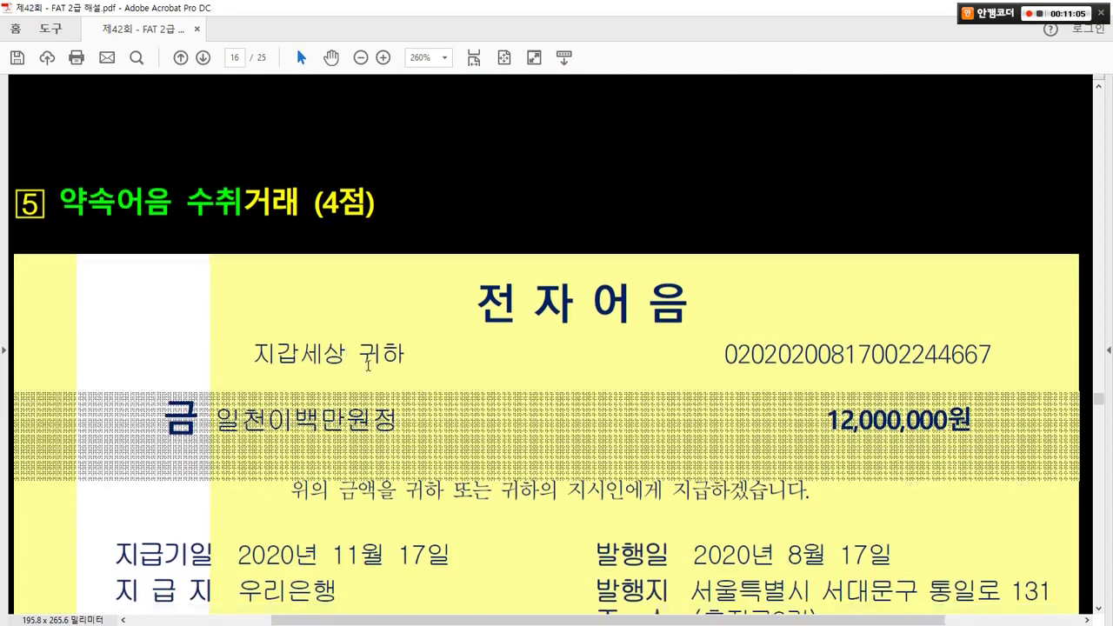
left_click_drag(459, 201, 713, 277)
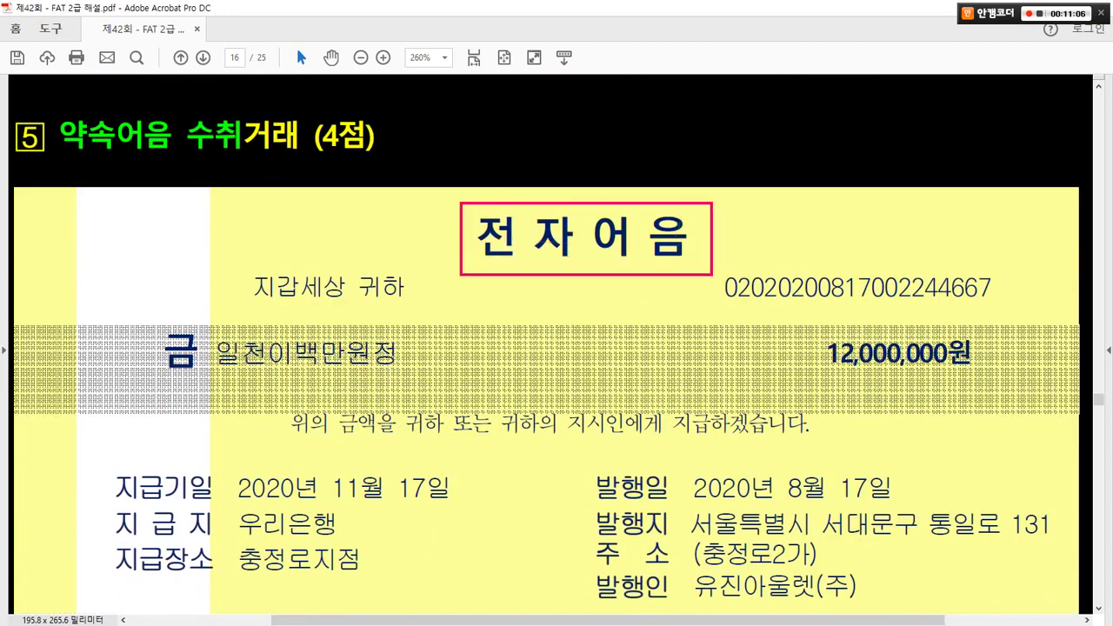
mouse_move(601, 280)
left_mouse_down()
mouse_move(439, 217)
mouse_move(534, 287)
left_mouse_up()
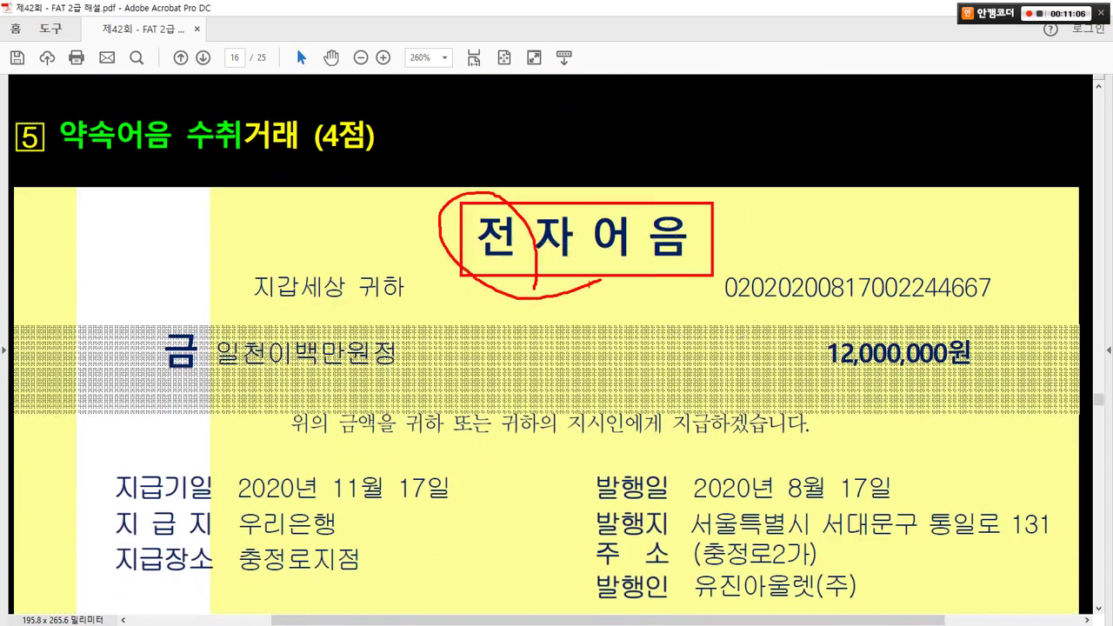
key("Escape")
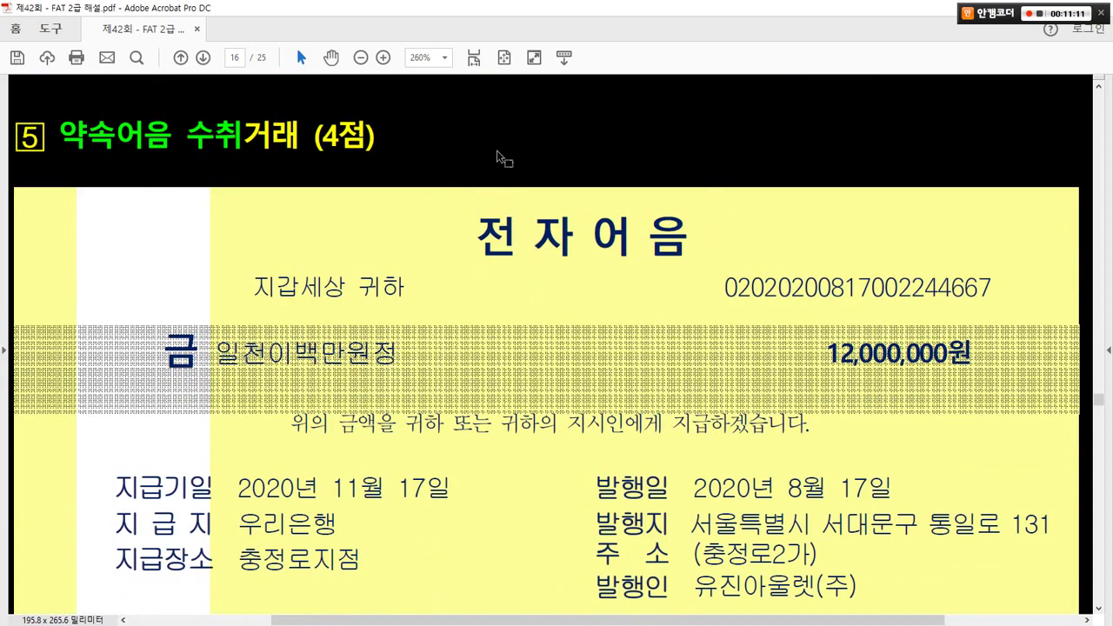
- Return to the accounting program and examine the 어음번호 field in 받을어음 관리
scroll(500, 157, "down", 15)
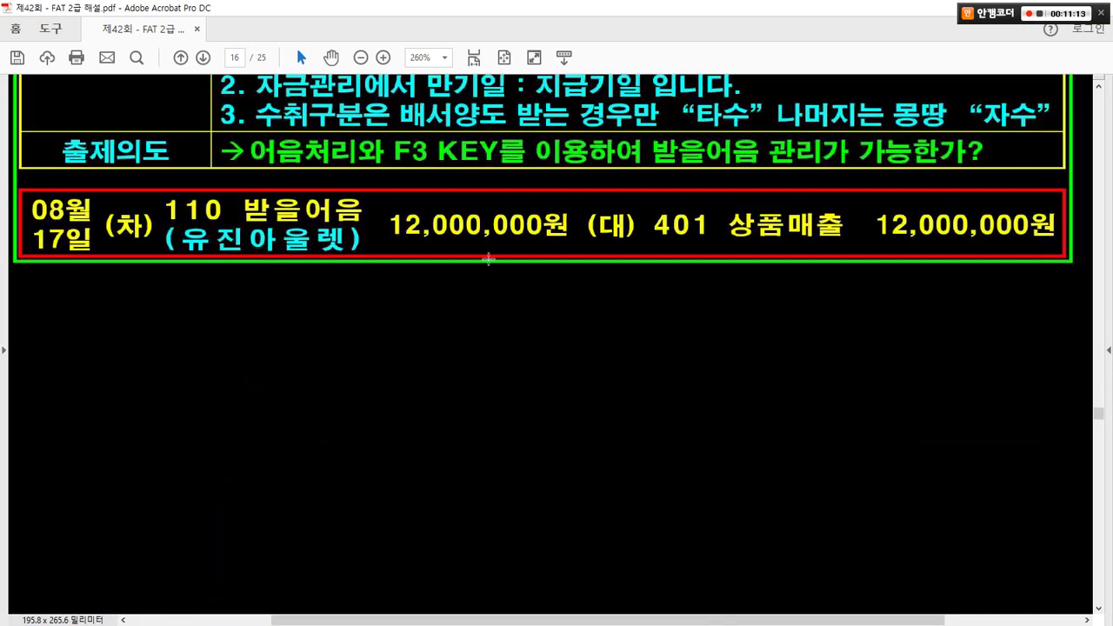
scroll(500, 154, "up", 5)
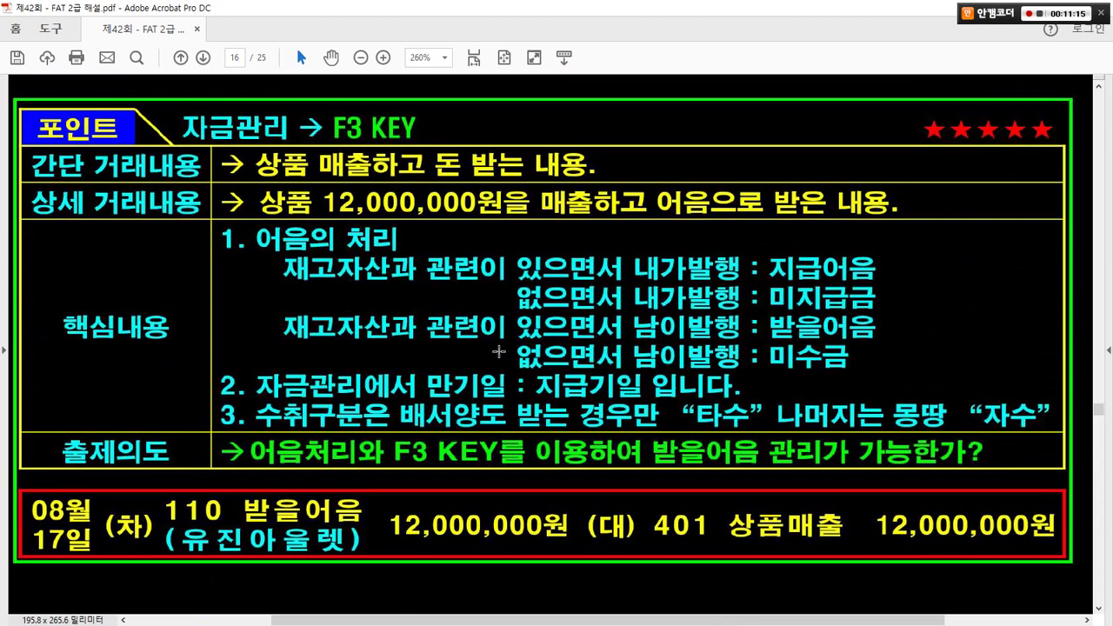
key("alt+Tab")
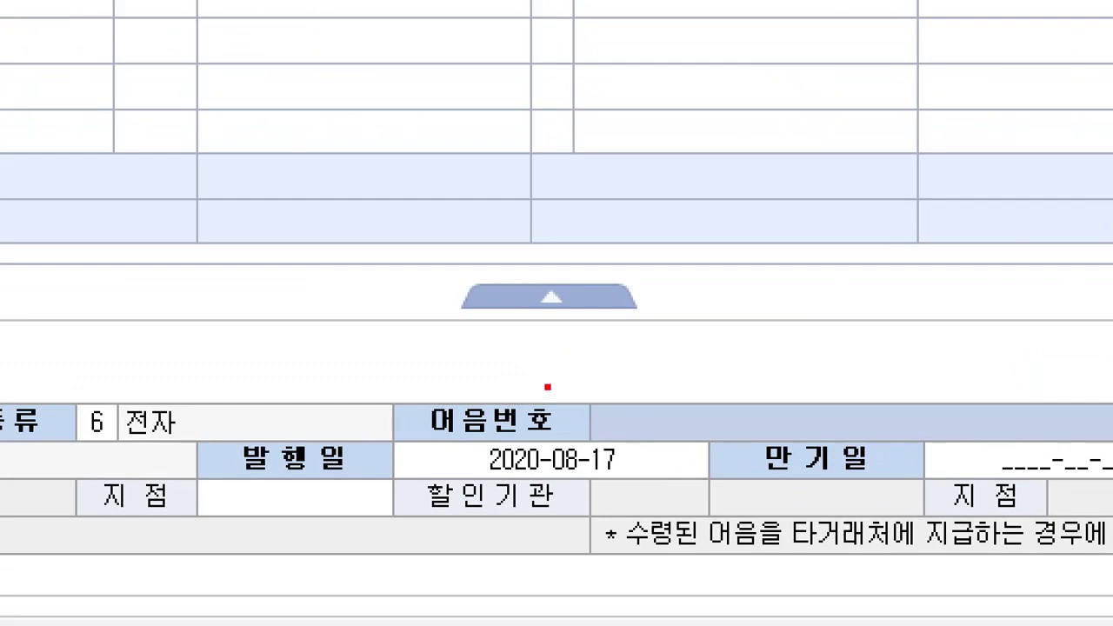
left_click_drag(604, 416, 721, 441)
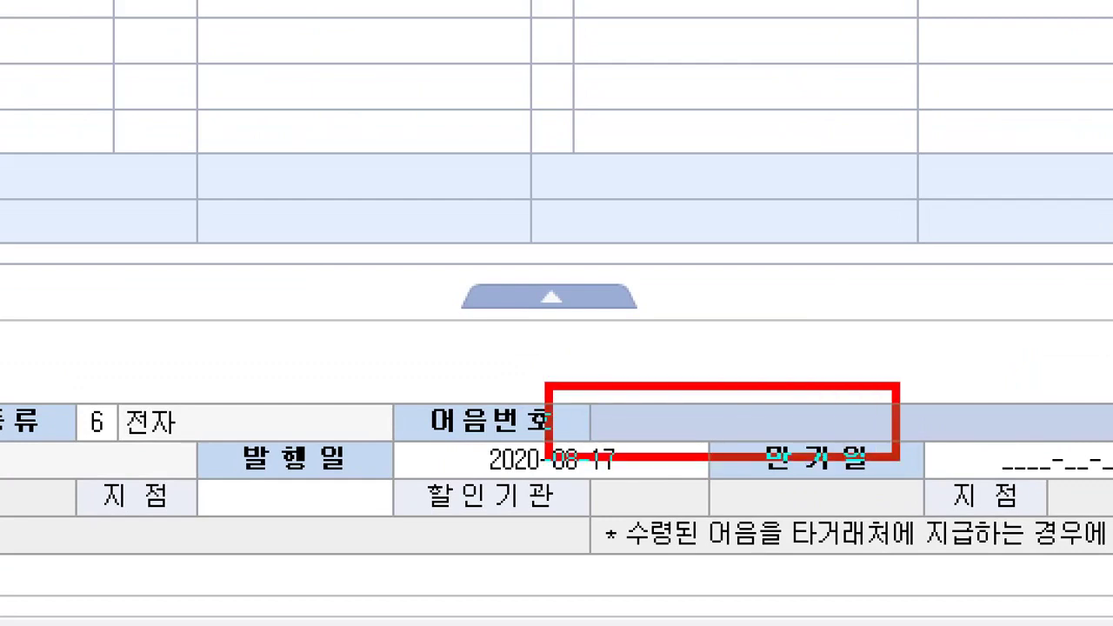
left_click_drag(806, 397, 881, 360)
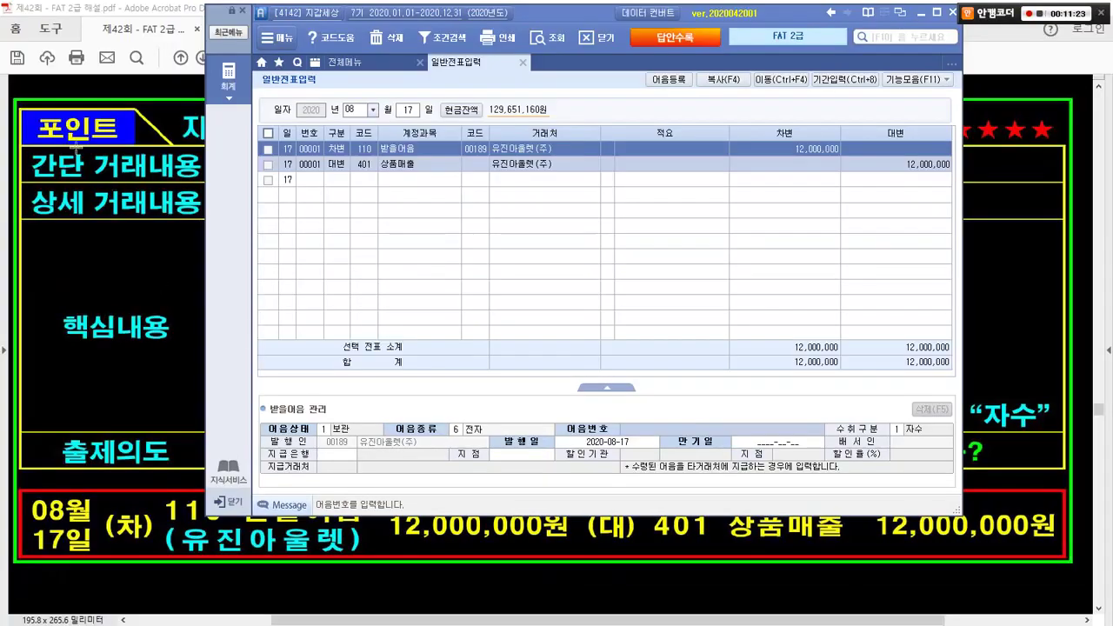
- Look up the note number on the 전자어음 in the PDF and relate it to the 어음번호 field in 받을어음 관리
left_click(74, 82)
scroll(74, 83, "down", 5)
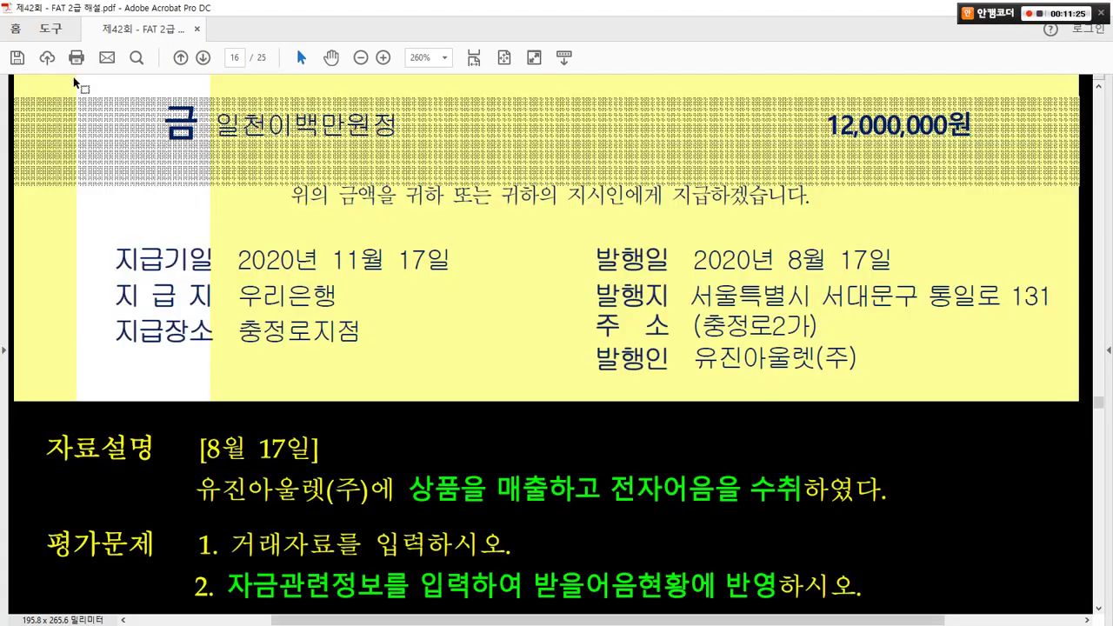
scroll(75, 80, "up", 3)
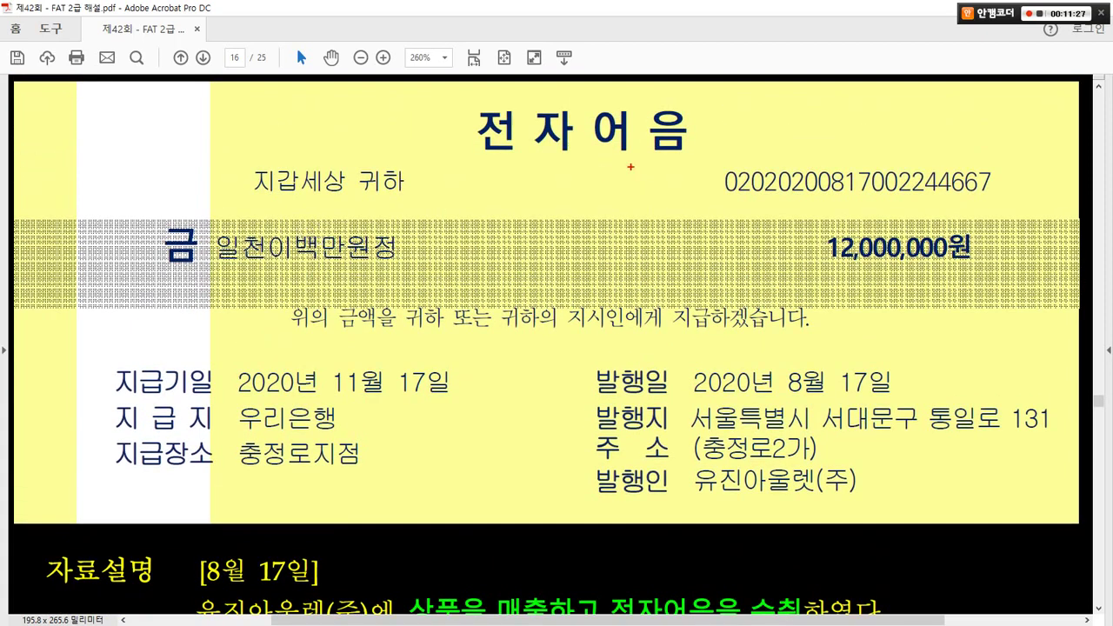
left_click_drag(702, 155, 998, 207)
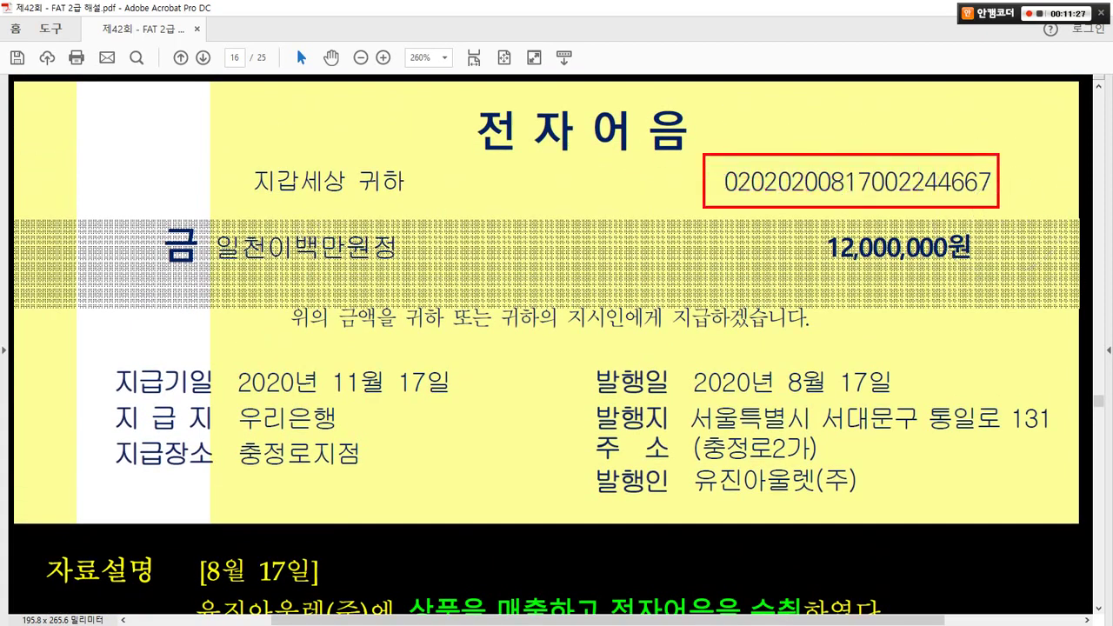
key("alt+Tab")
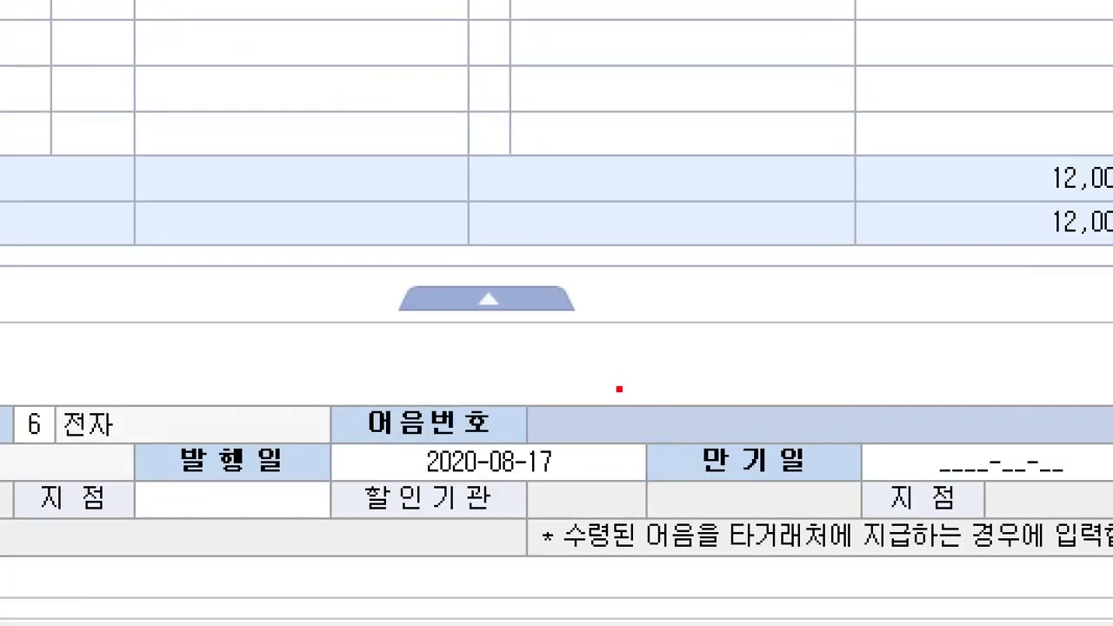
mouse_move(651, 416)
left_mouse_down()
mouse_move(709, 438)
mouse_move(820, 281)
left_mouse_up()
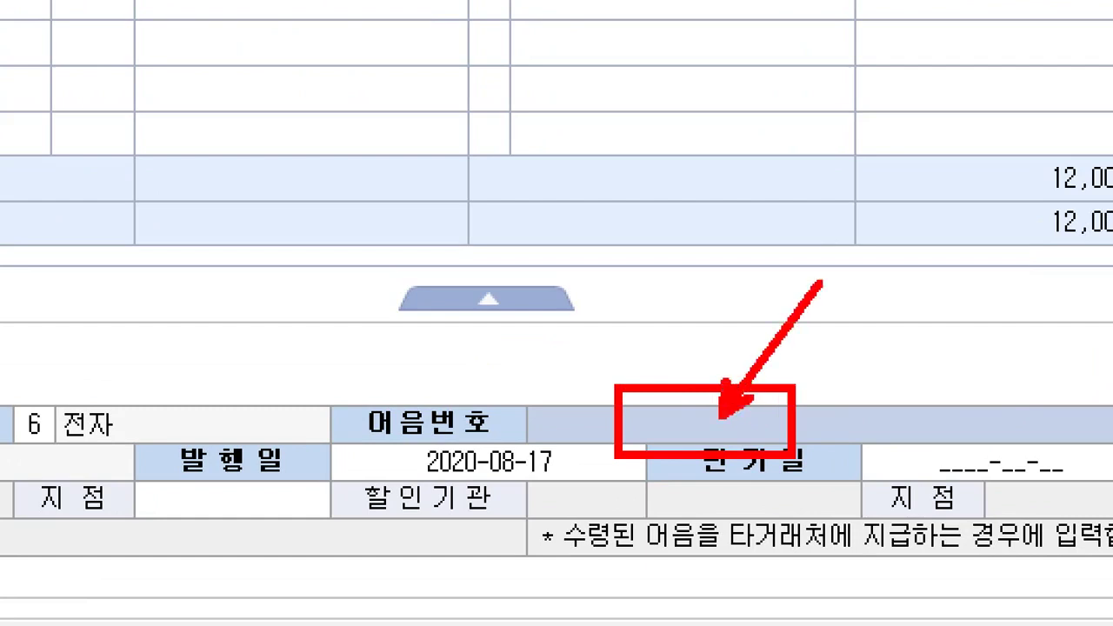
mouse_move(377, 62)
left_mouse_down()
mouse_move(586, 144)
mouse_move(619, 293)
left_mouse_up()
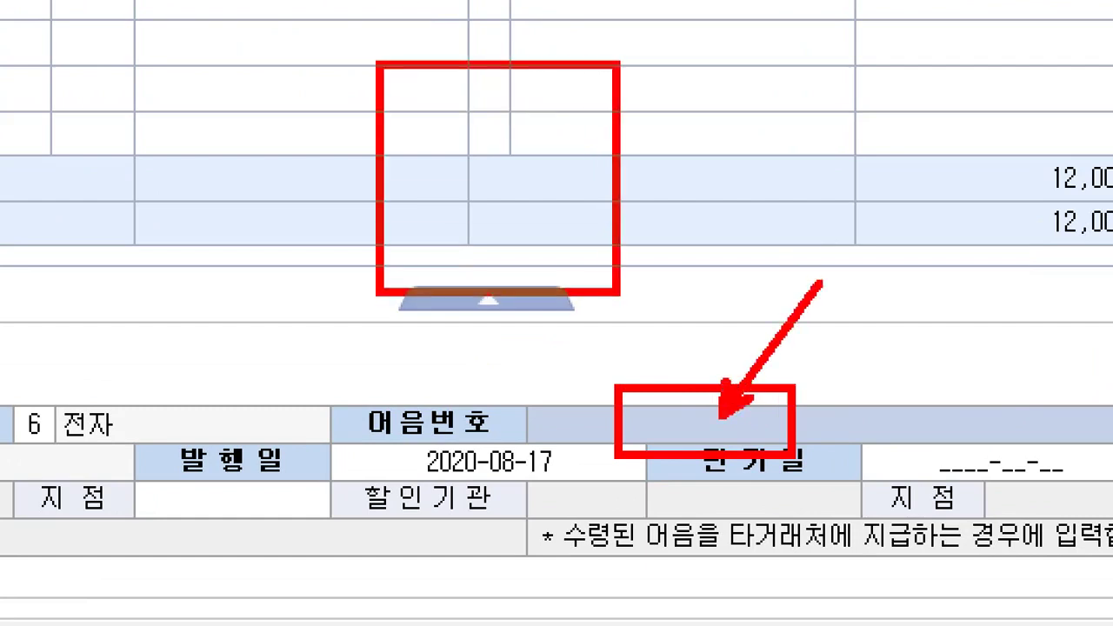
left_click_drag(931, 83, 826, 213)
left_click_drag(832, 106, 948, 241)
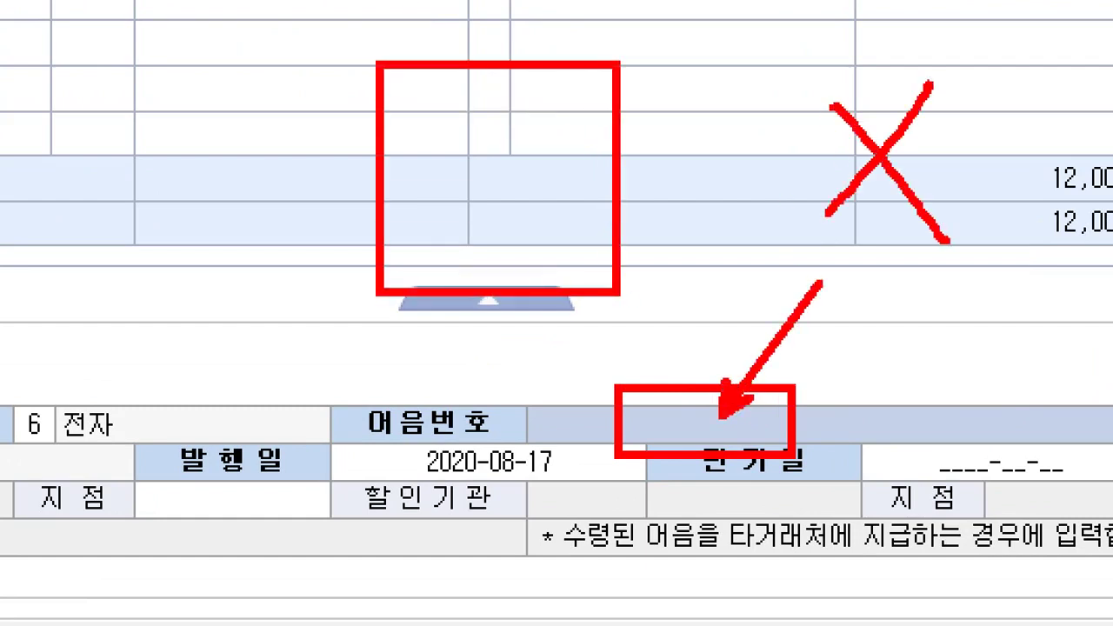
left_click_drag(670, 439, 469, 159)
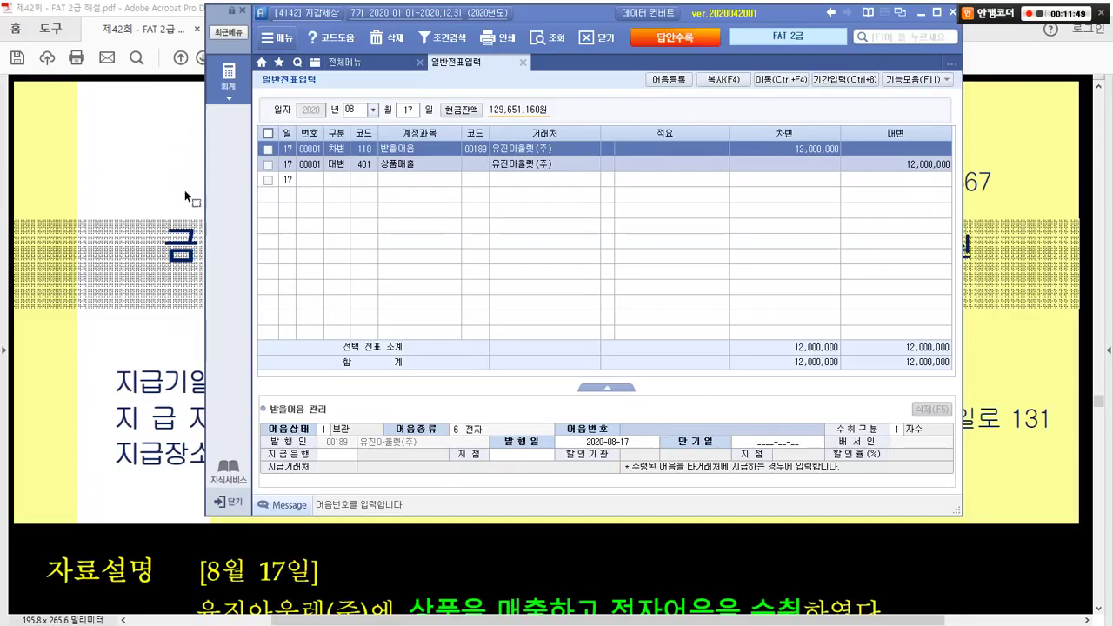
- Copy the note number from the 전자어음 in the PDF into the 어음번호 field of 받을어음 관리 in the accounting program
left_click(155, 176)
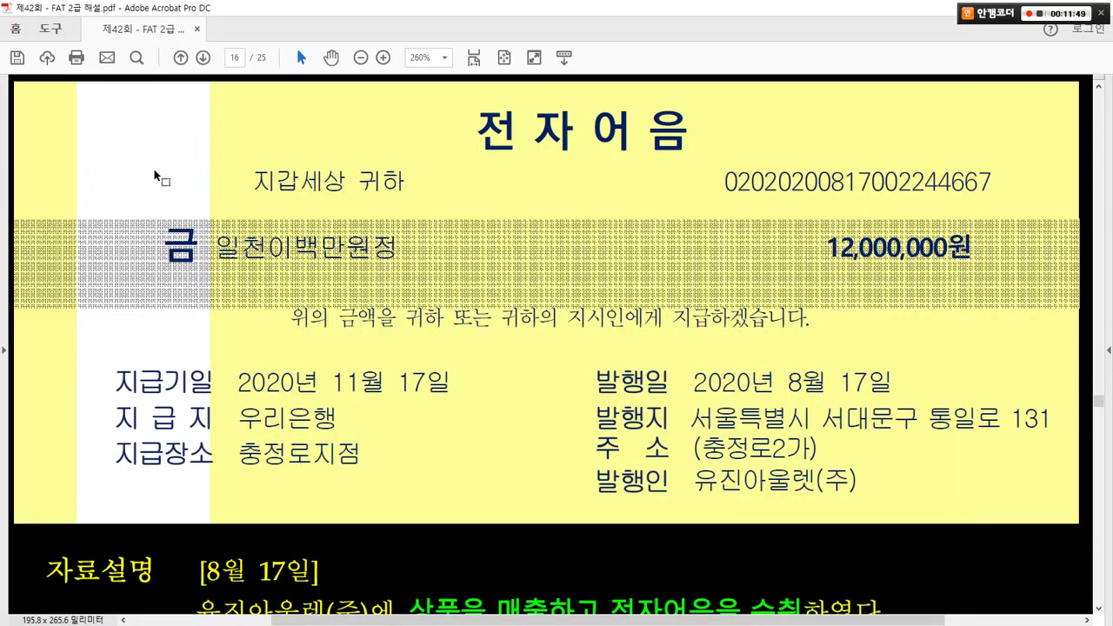
mouse_move(700, 155)
left_mouse_down()
mouse_move(789, 180)
mouse_move(1010, 209)
left_mouse_up()
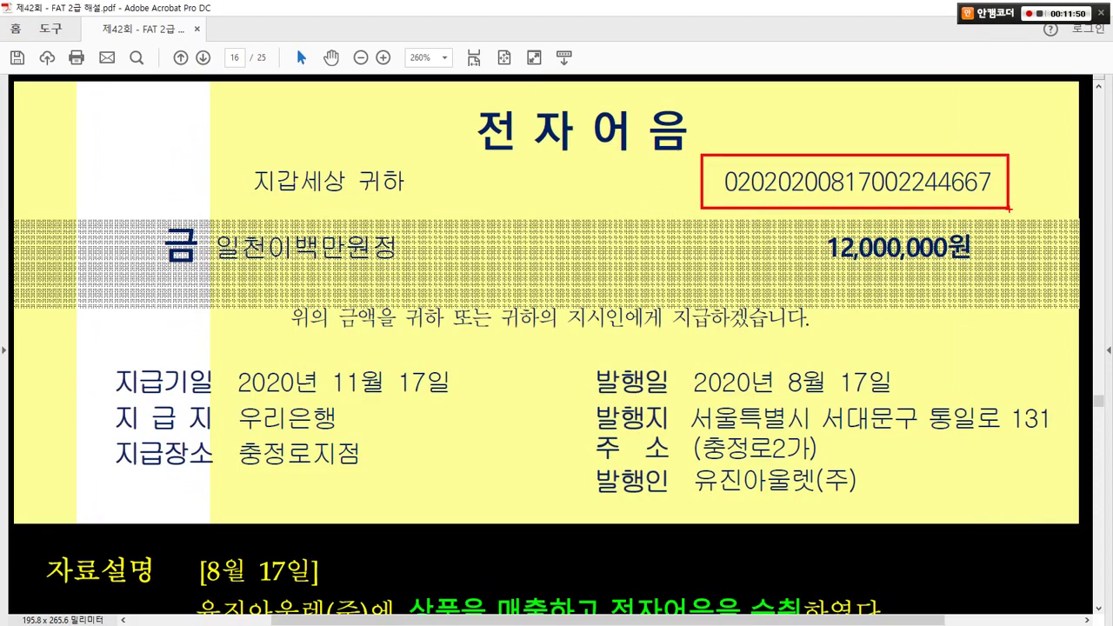
key("alt+Tab")
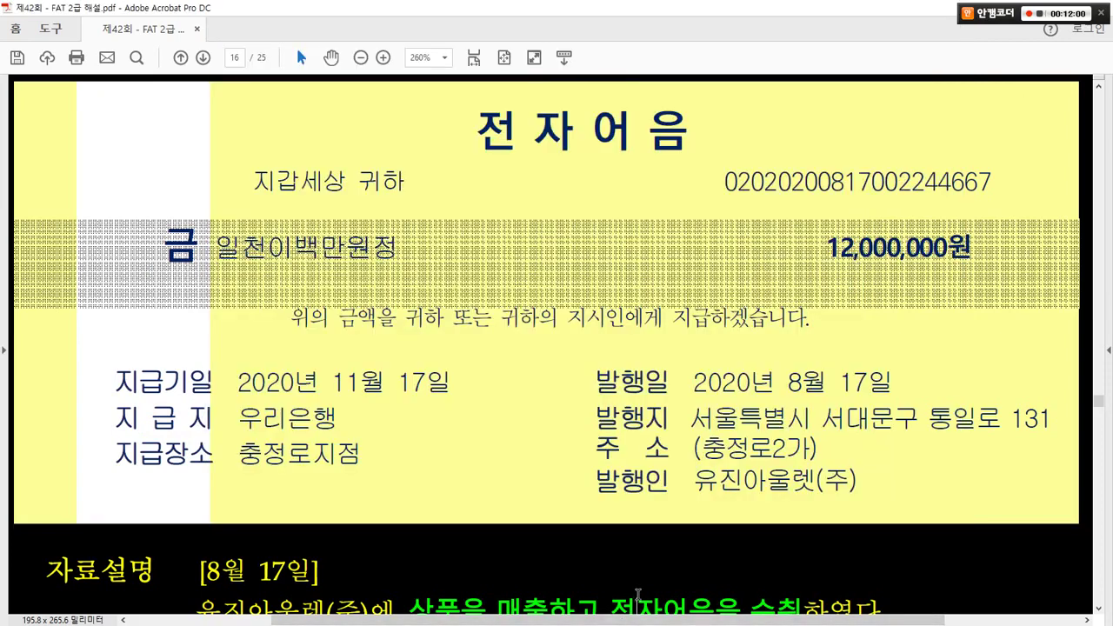
key("alt+Tab")
left_click_drag(723, 184, 983, 187)
key("ctrl+c")
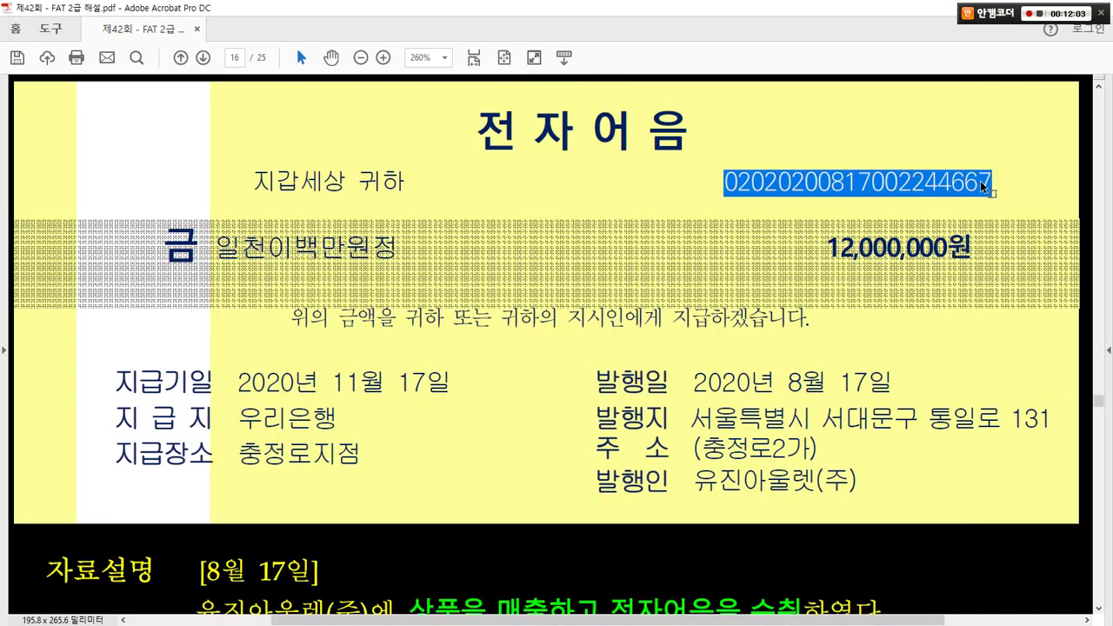
key("alt+Tab")
key("ctrl+v")
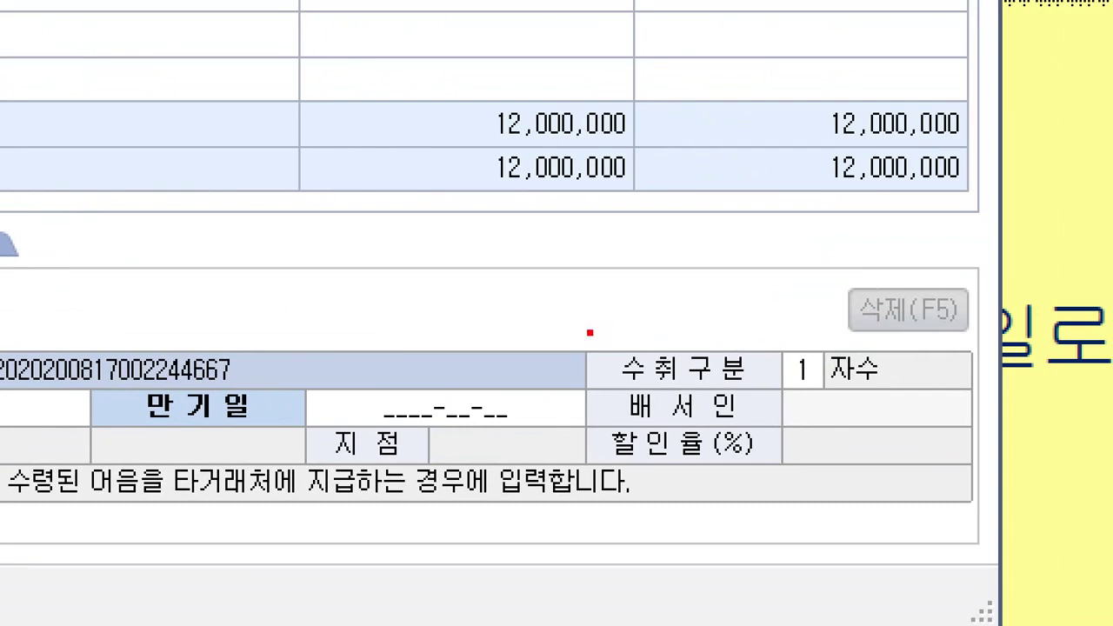
- Examine the 수취구분 field in 받을어음 관리 and read its 자수 and 타수 options in the input guidance
left_click_drag(721, 312, 995, 379)
left_click_drag(860, 395, 932, 396)
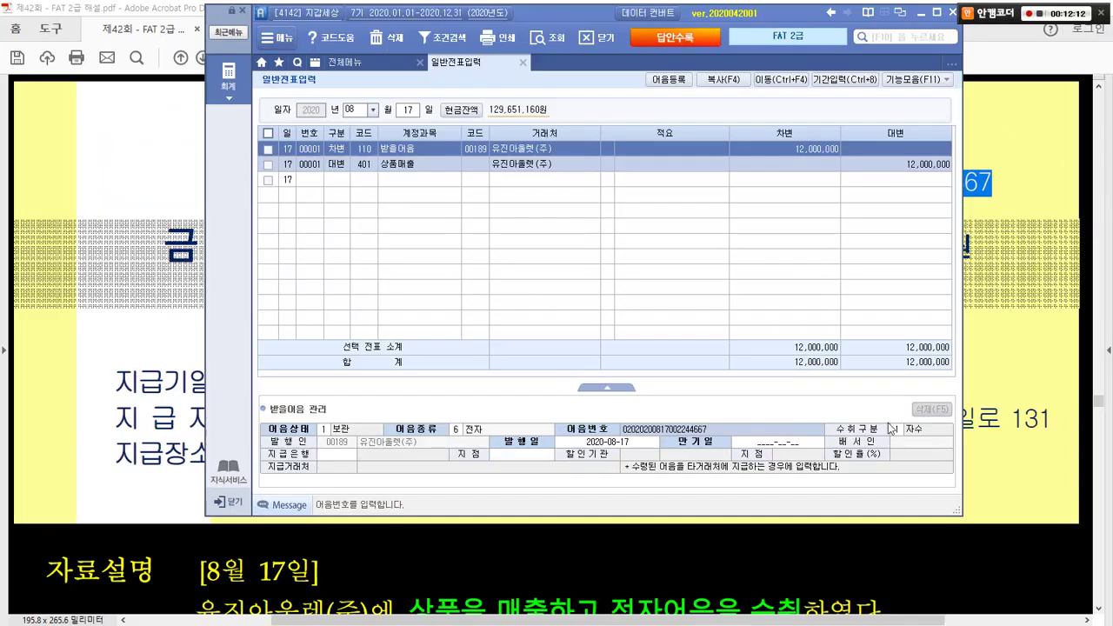
left_click(891, 429)
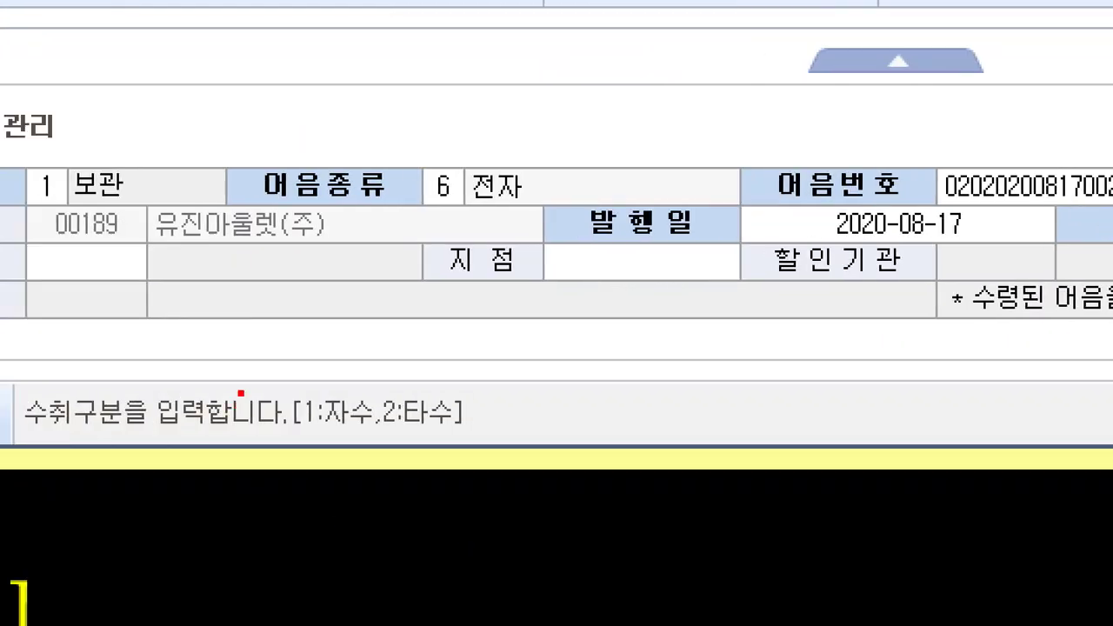
mouse_move(241, 381)
left_mouse_down()
mouse_move(405, 389)
mouse_move(501, 455)
left_mouse_up()
left_click_drag(377, 309, 376, 494)
mouse_move(351, 448)
left_mouse_down()
mouse_move(299, 350)
mouse_move(364, 449)
left_mouse_up()
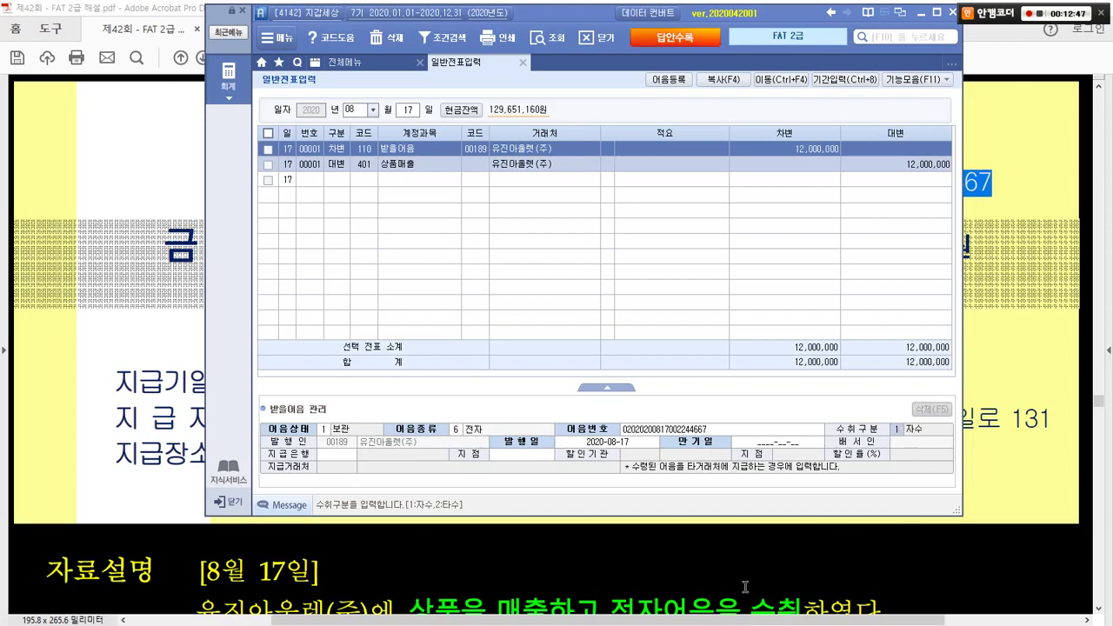
- Check the 발행일 and 만기일 fields, look up the 지급기일 on the 전자어음 in the PDF, and return to the empty 만기일 field
left_click(588, 443)
left_click(751, 445)
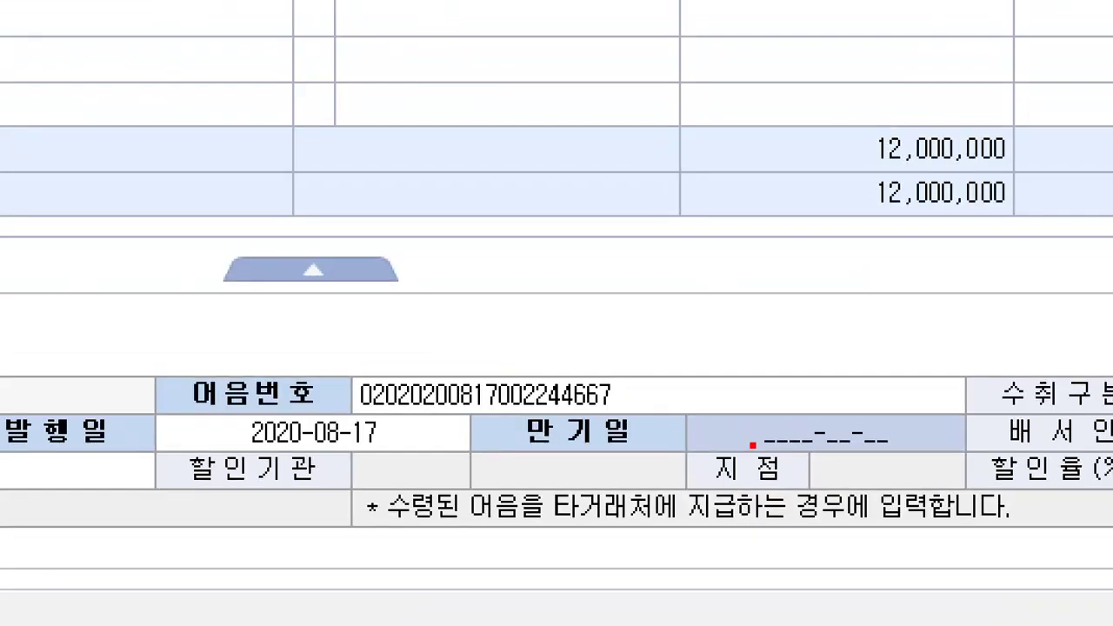
mouse_move(497, 401)
left_mouse_down()
mouse_move(679, 450)
mouse_move(1031, 475)
left_mouse_up()
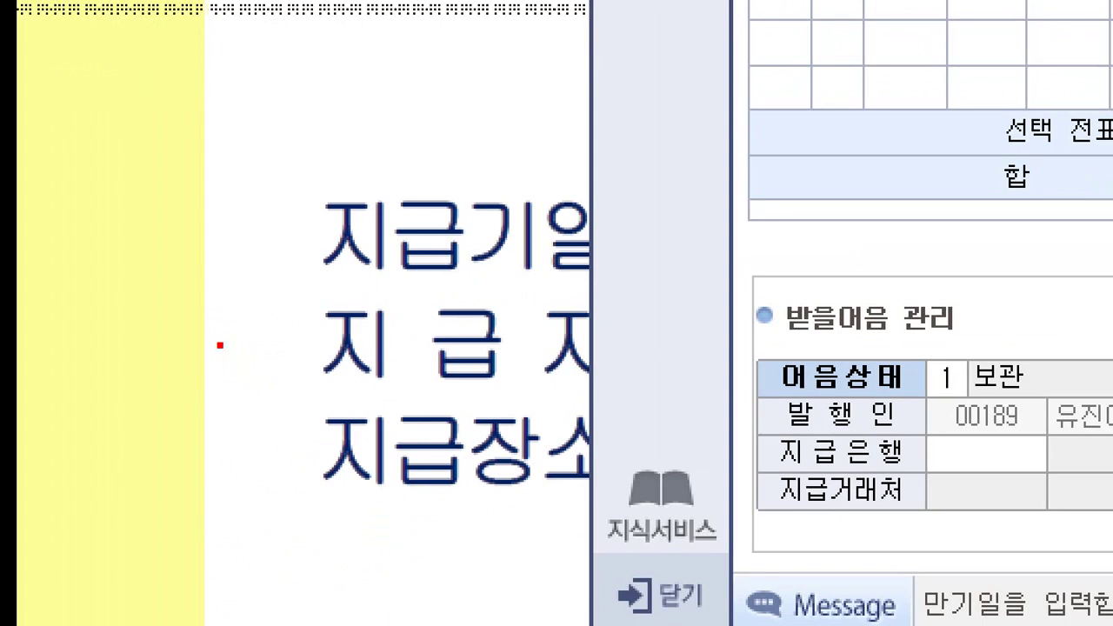
mouse_move(367, 268)
left_mouse_down()
mouse_move(347, 267)
mouse_move(383, 213)
mouse_move(376, 248)
left_mouse_up()
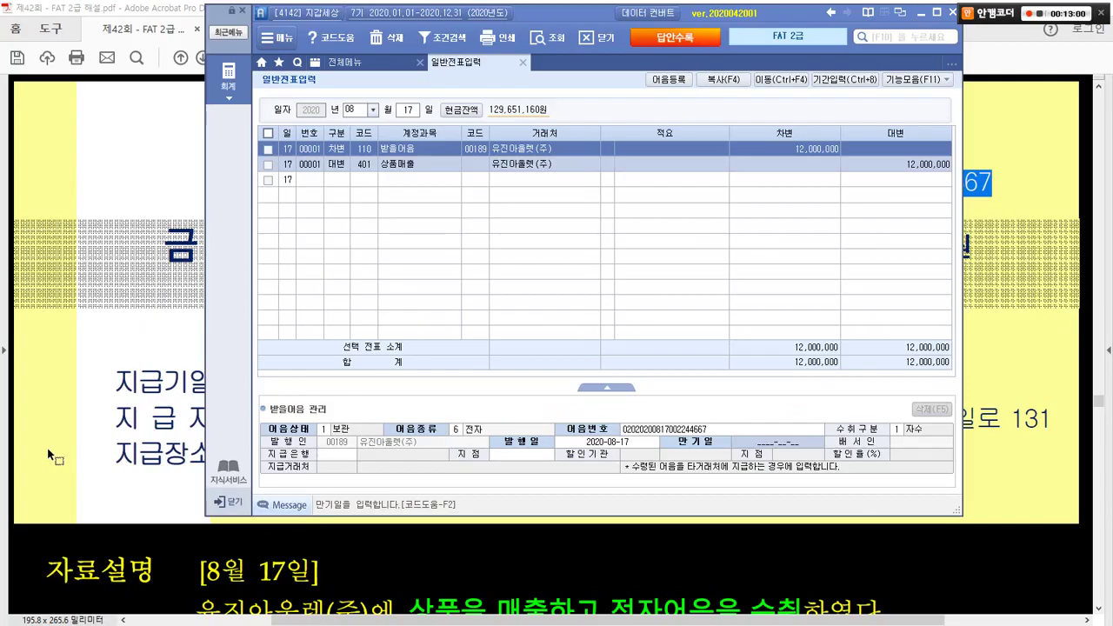
left_click(47, 448)
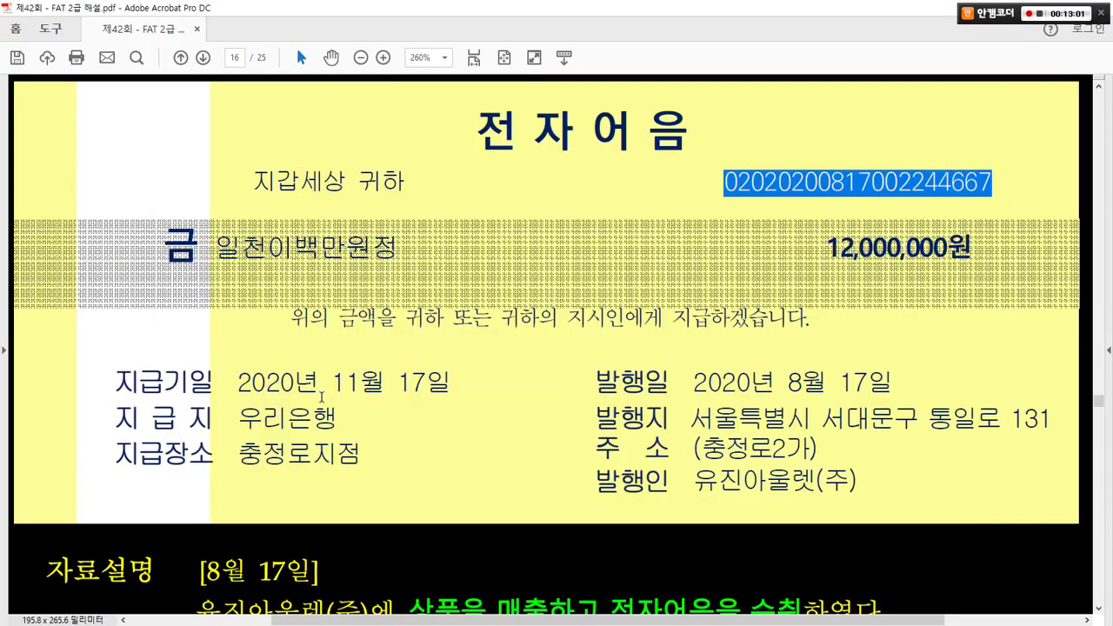
key("alt+Tab")
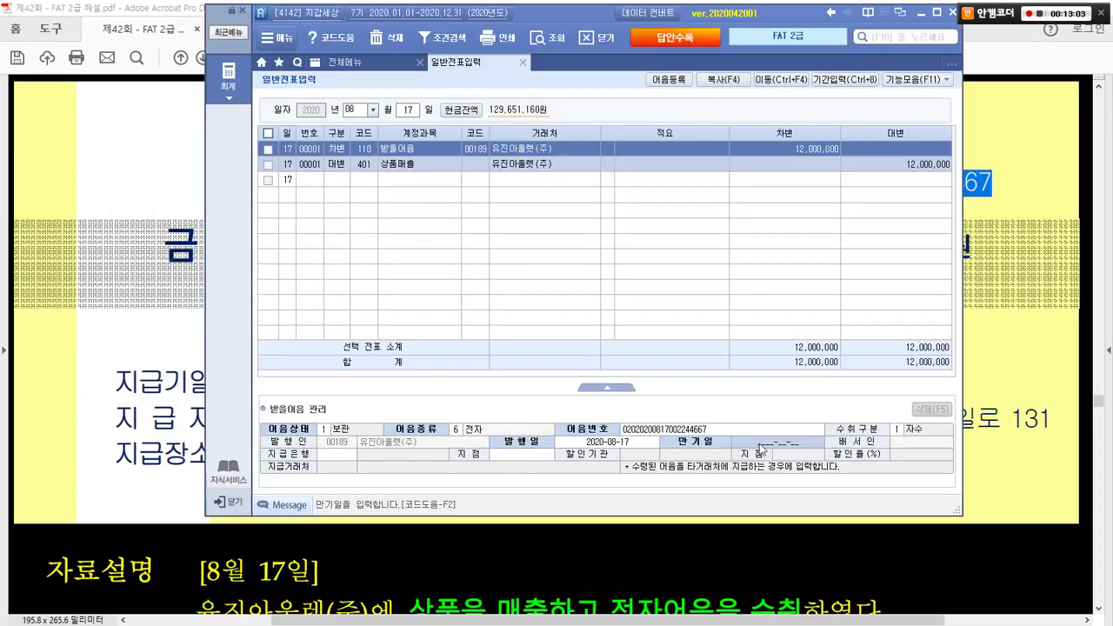